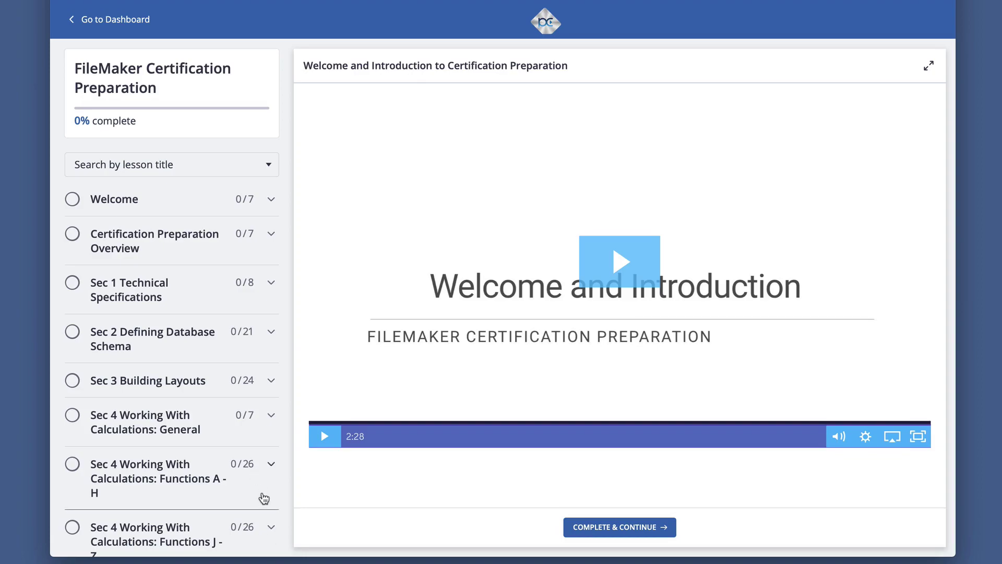
Open the New Record demo layout from the course's Layouts list.
scroll(264, 498, down, 4)
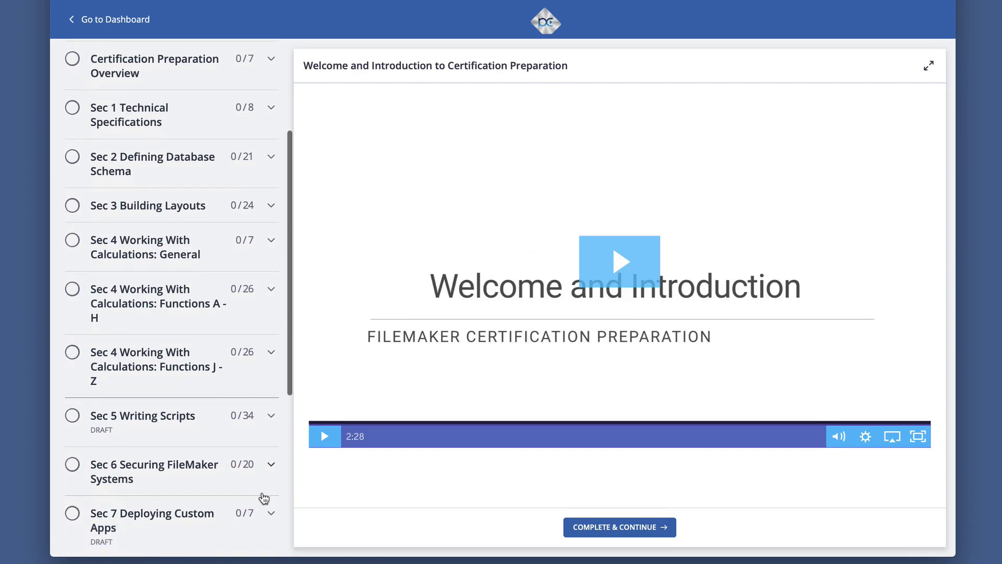
scroll(263, 499, down, 5)
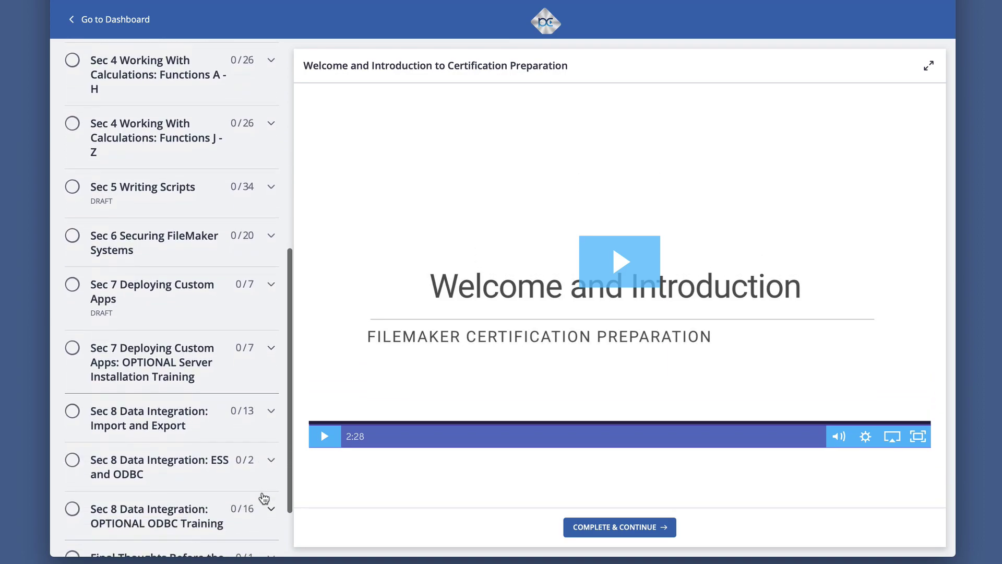
scroll(263, 499, down, 2)
scroll(264, 499, up, 4)
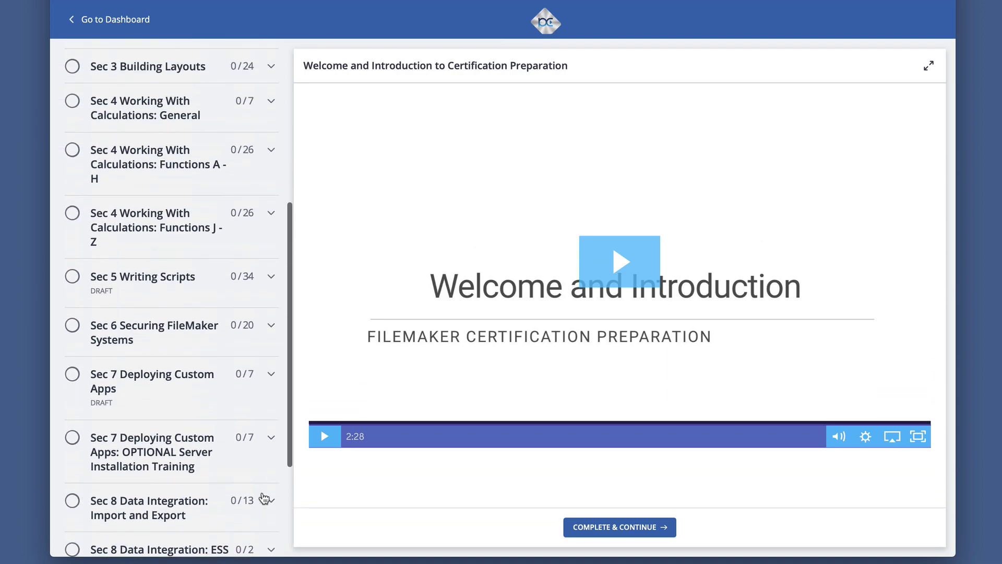
scroll(263, 498, up, 3)
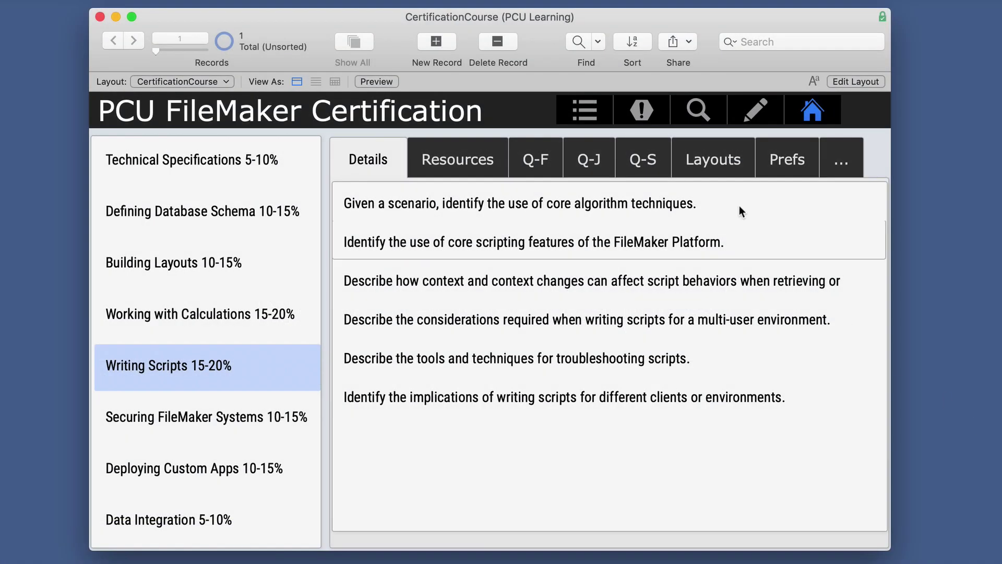
click(723, 174)
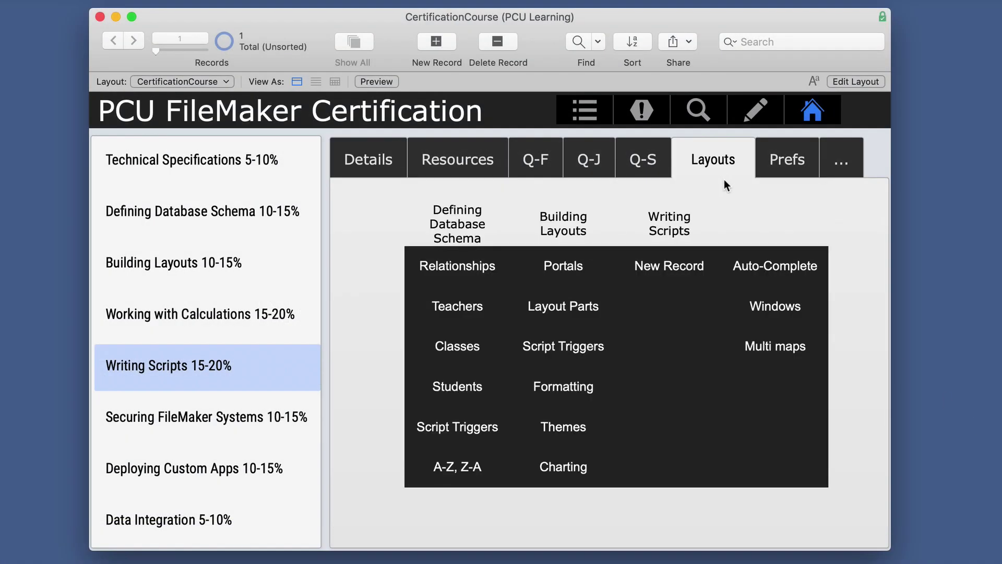
click(683, 268)
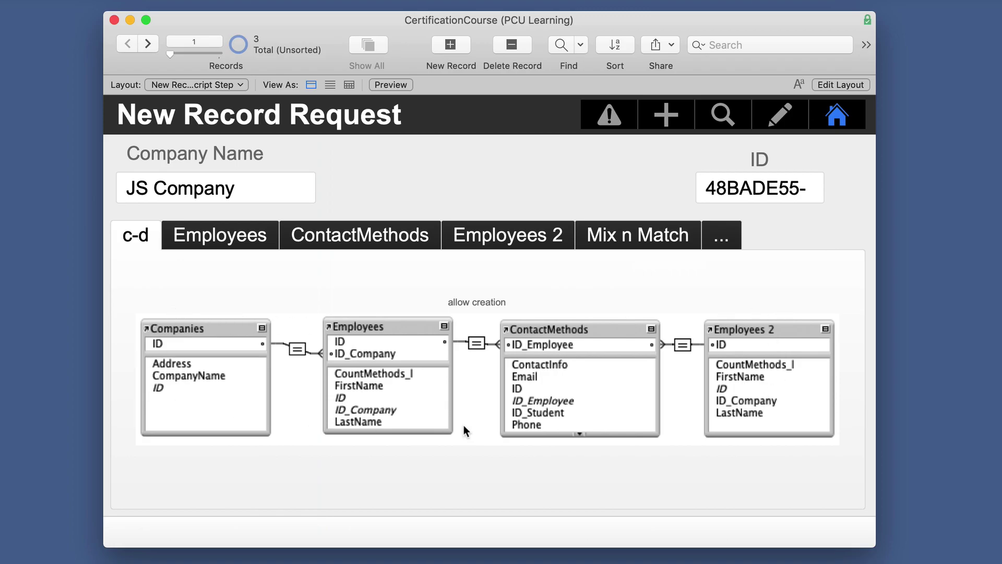
Show Manage Database's Relationships graph and move the dialog down beside the layout.
key(super+shift+d)
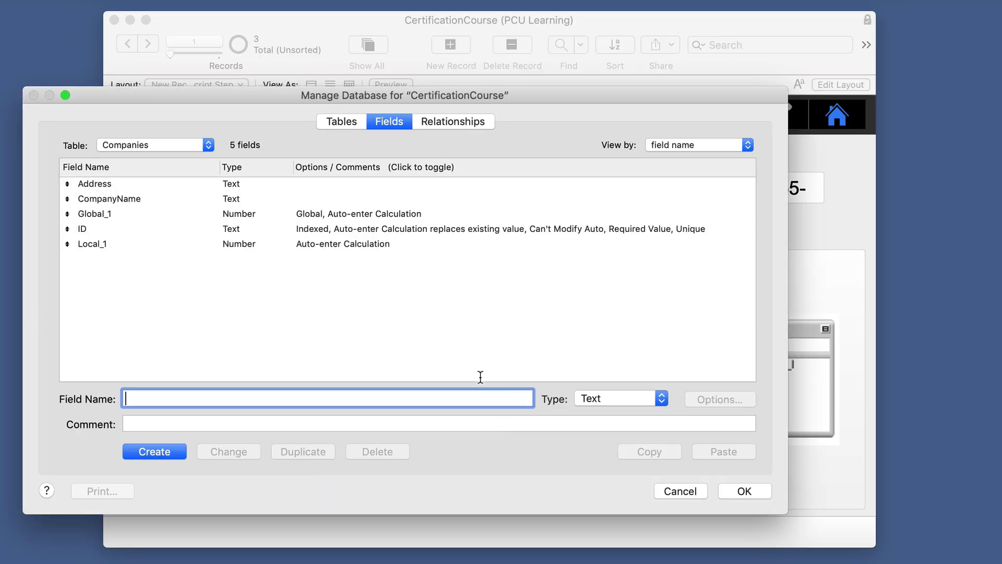
click(441, 123)
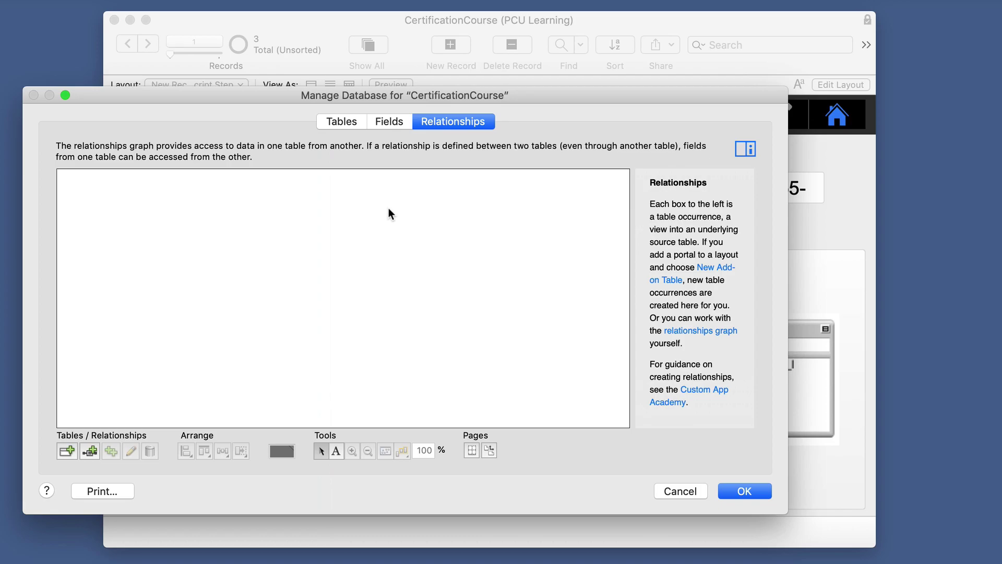
drag(318, 91, 392, 82)
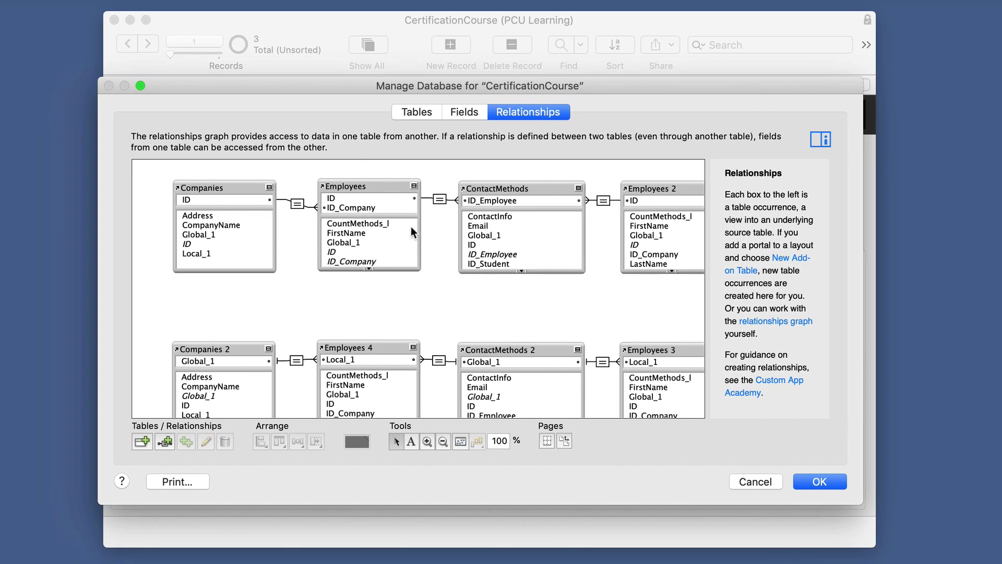
scroll(553, 239, right, 2)
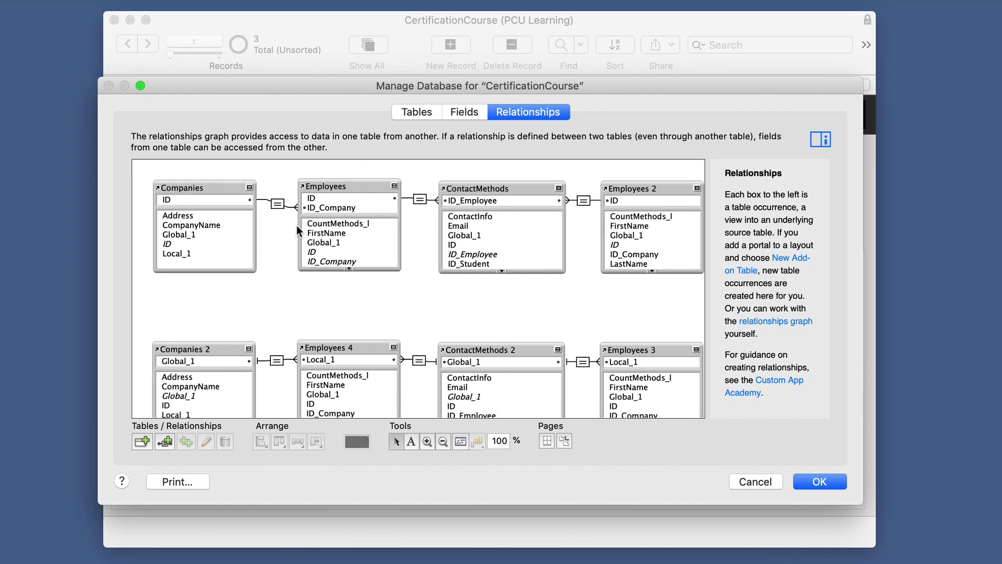
drag(359, 88, 385, 402)
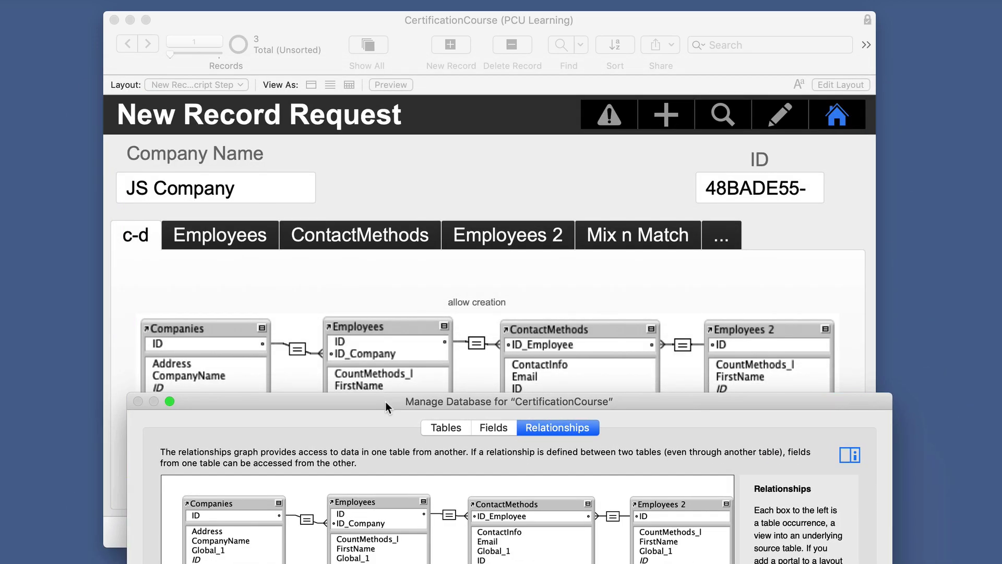
Inspect the Employees–ContactMethods relationship and the Employees 2 and ContactMethods source tables.
double_click(450, 516)
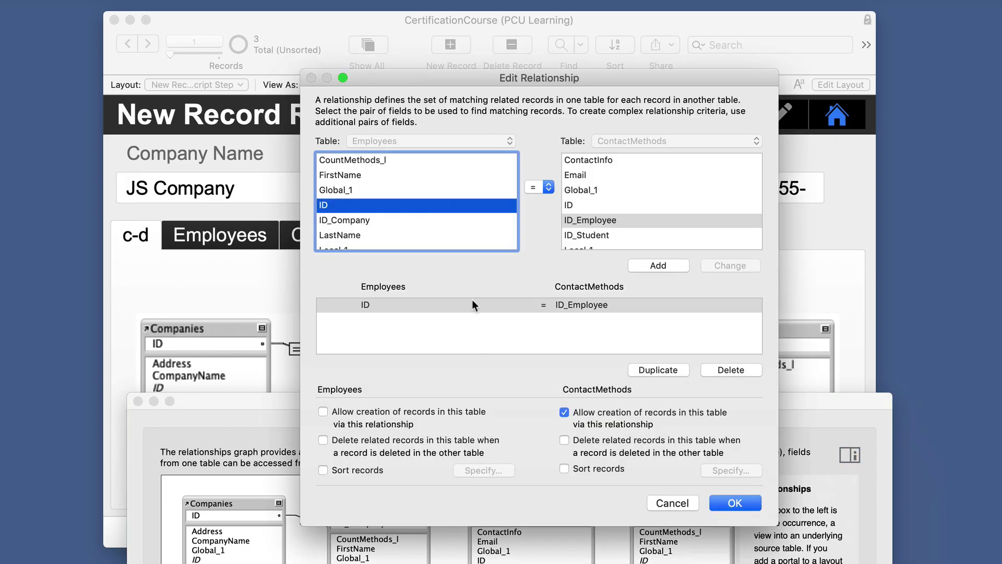
click(673, 503)
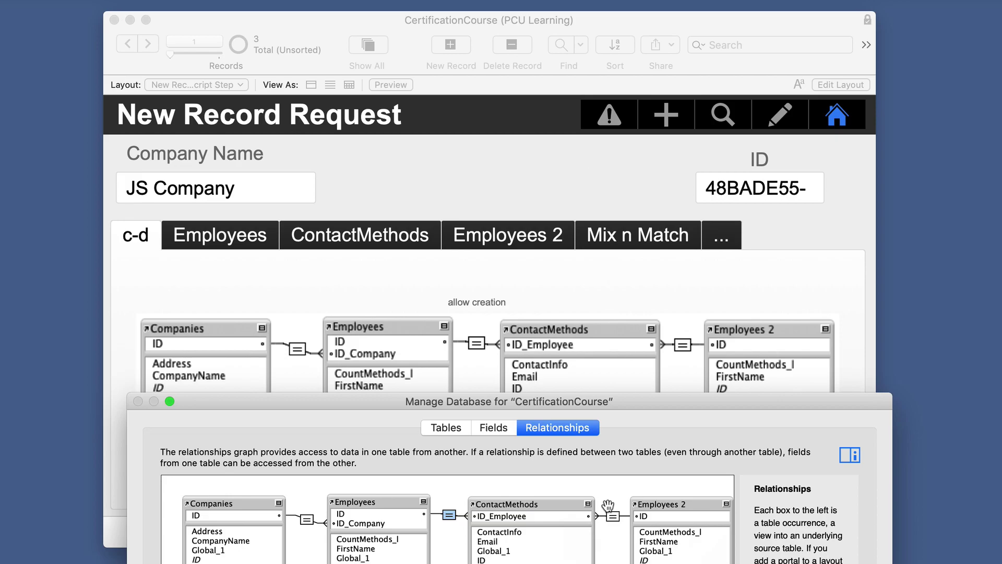
double_click(679, 504)
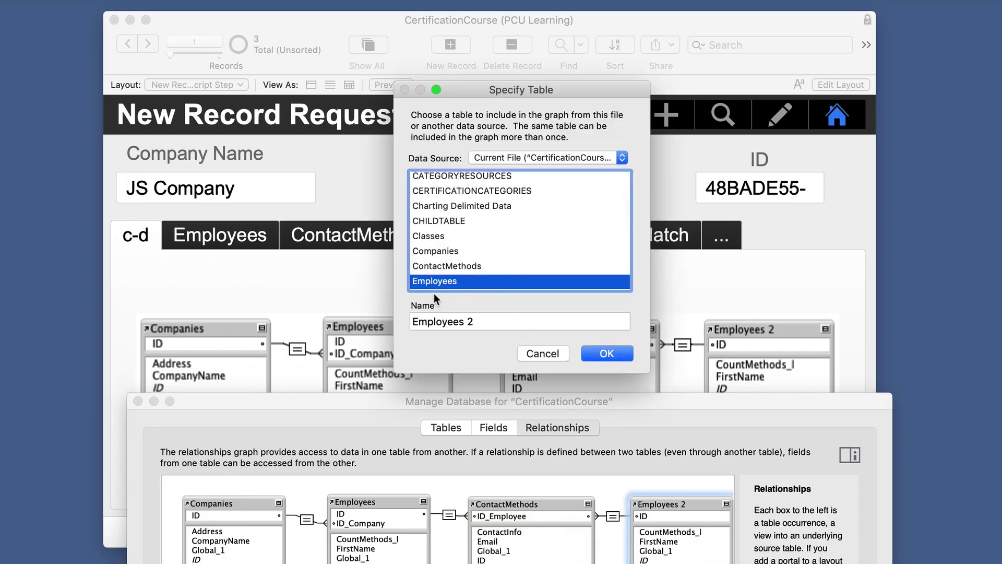
click(543, 354)
double_click(503, 506)
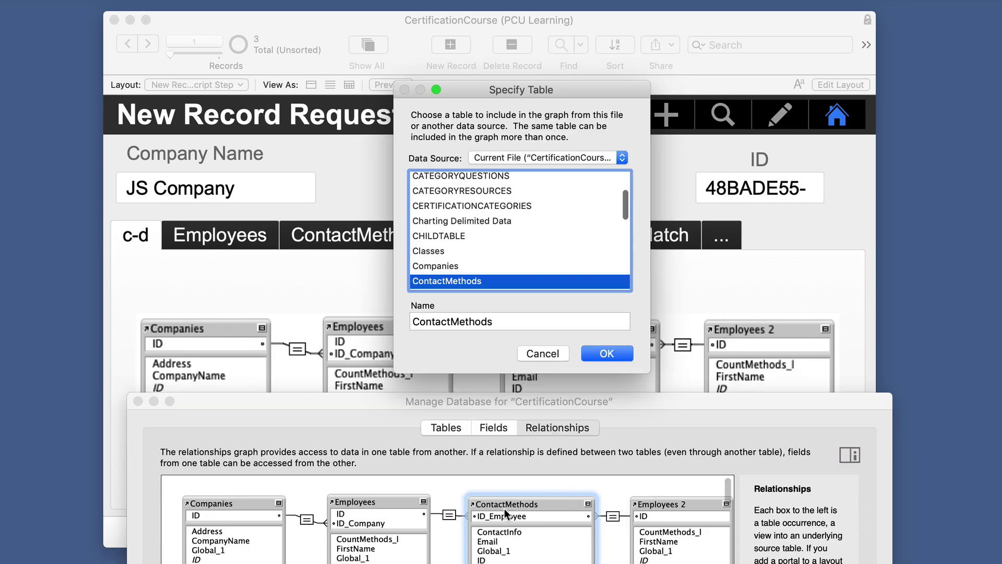
click(538, 355)
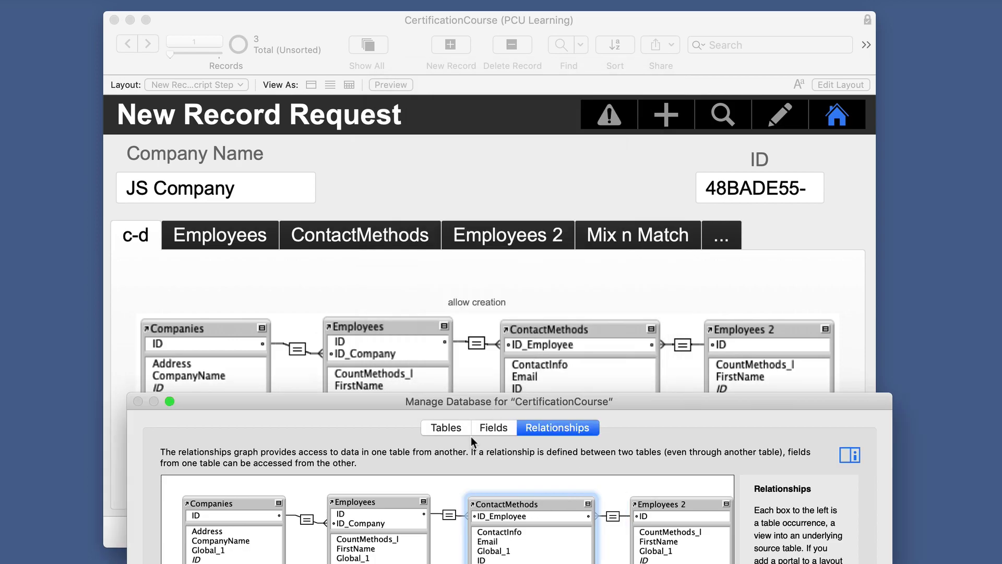
Check the Employees and Companies source tables, then close Manage Database discarding changes.
double_click(389, 500)
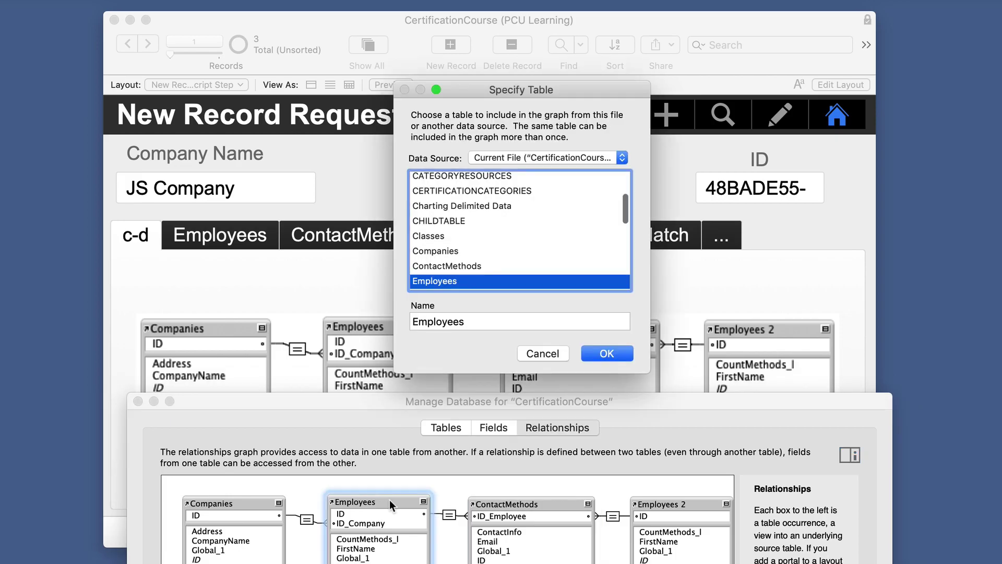
click(540, 353)
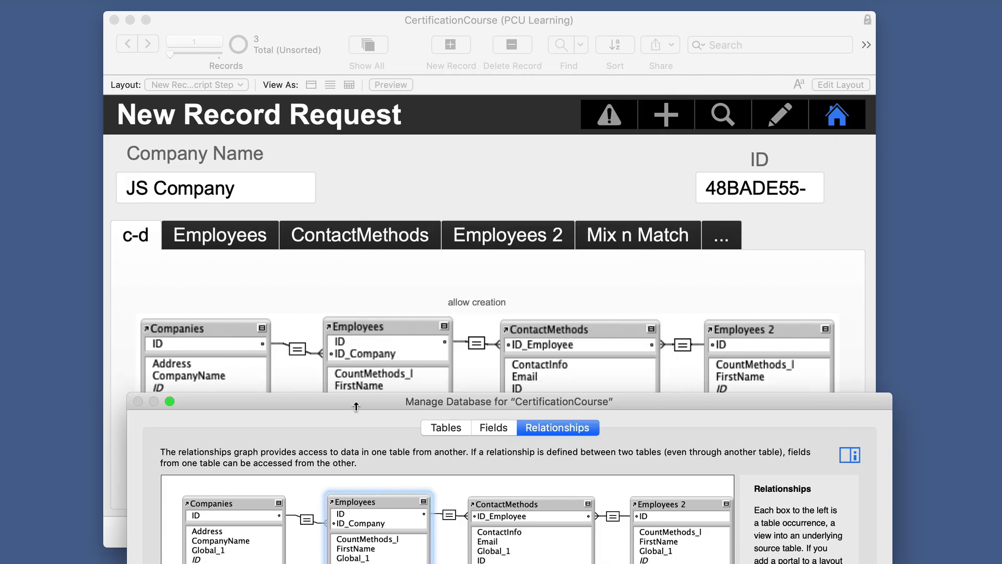
double_click(228, 502)
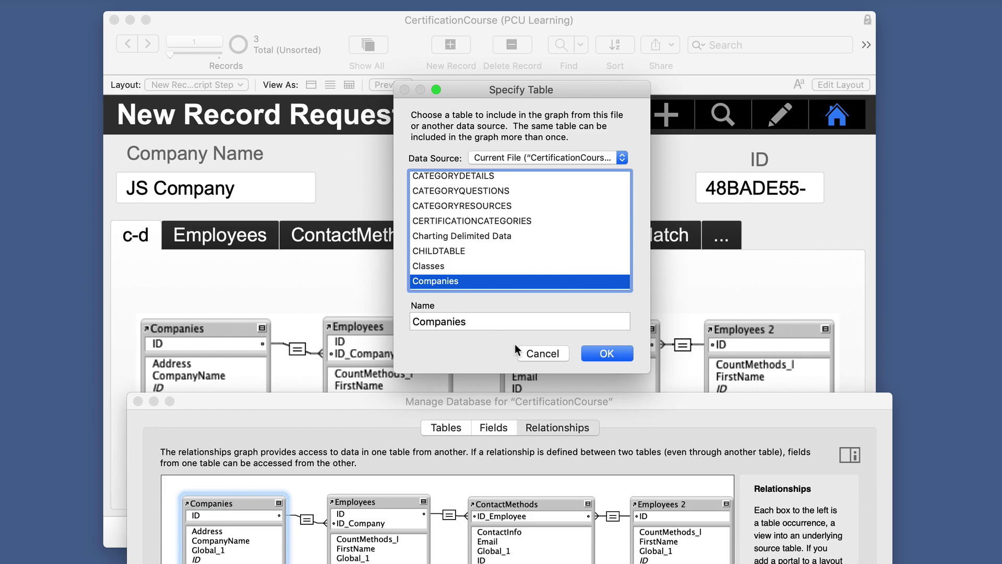
click(530, 354)
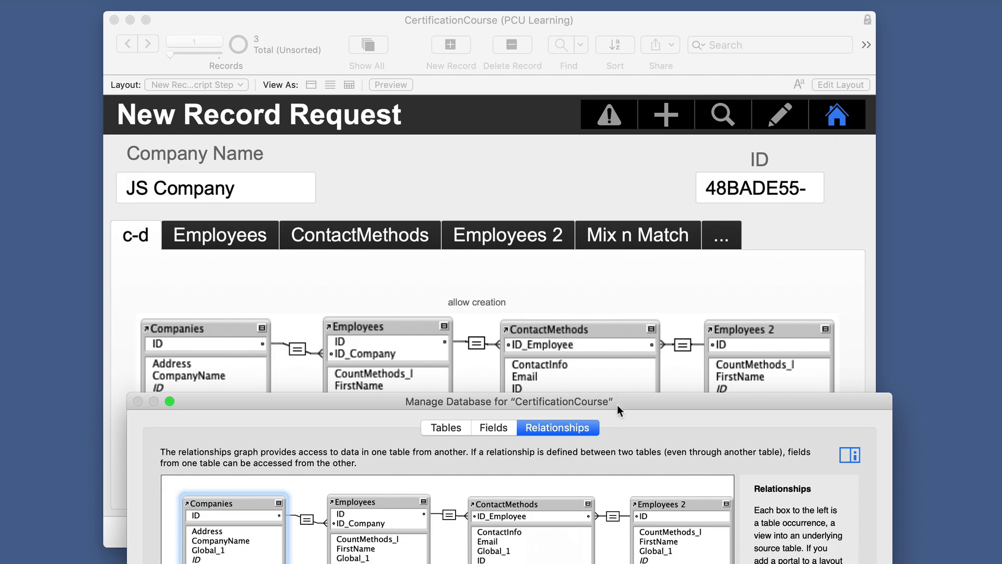
key(Escape)
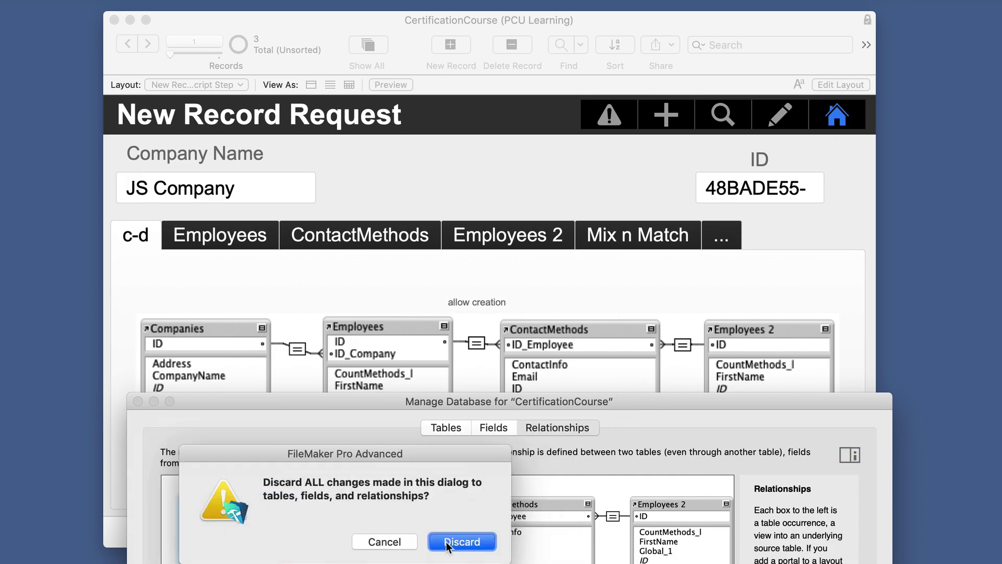
click(462, 543)
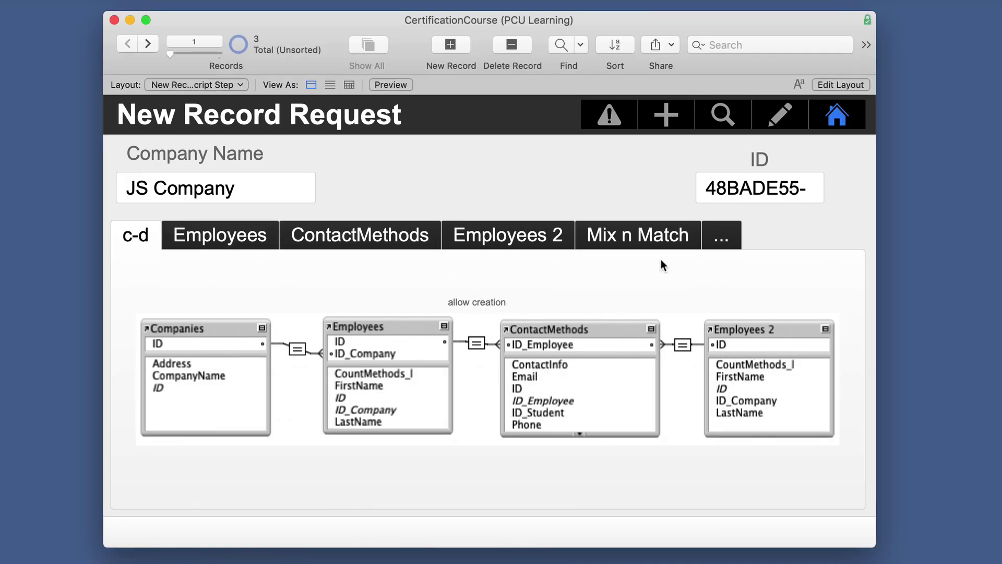
In Layout mode, view the Employees portal row > button's action in Button Setup.
click(850, 88)
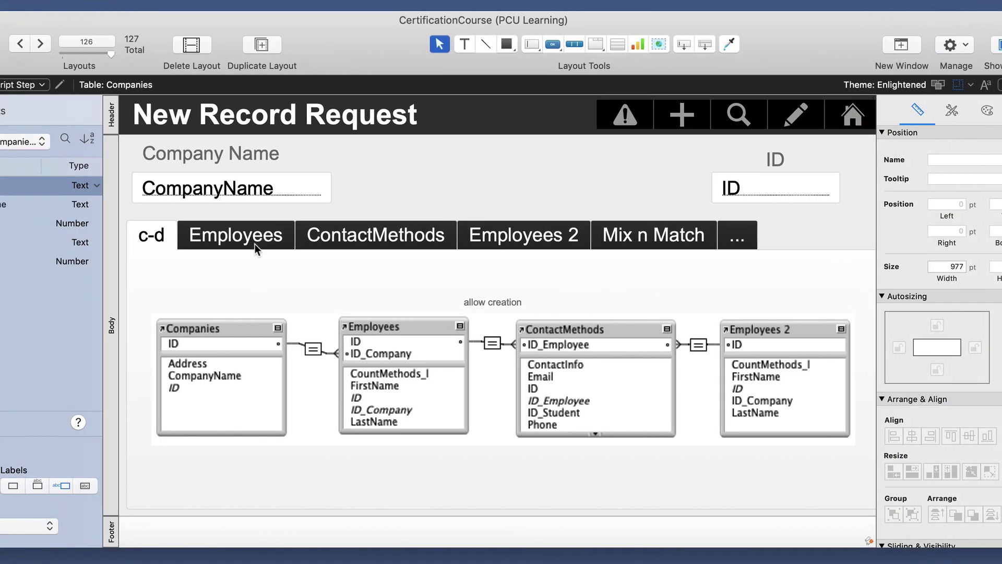
click(255, 241)
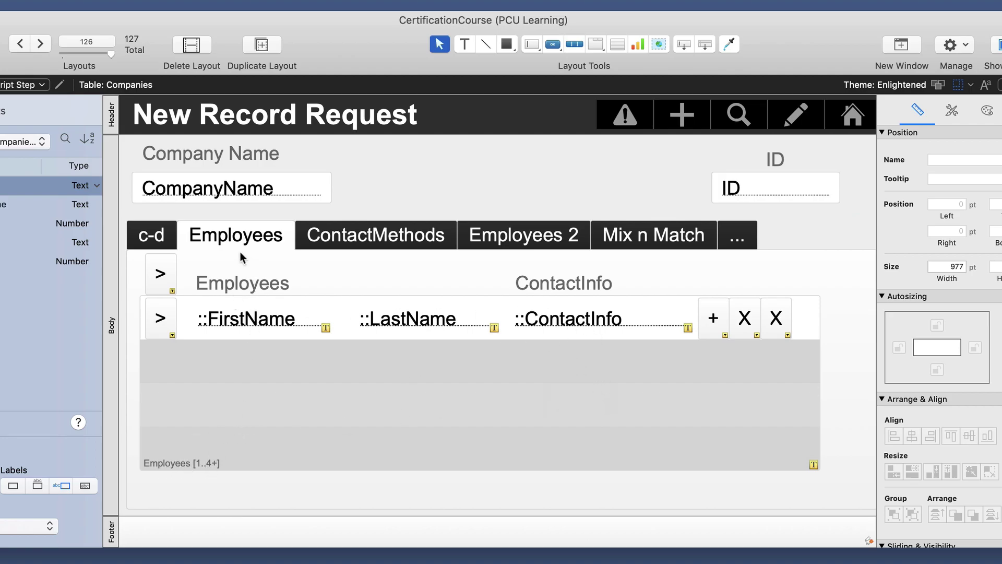
click(170, 327)
click(163, 286)
click(161, 321)
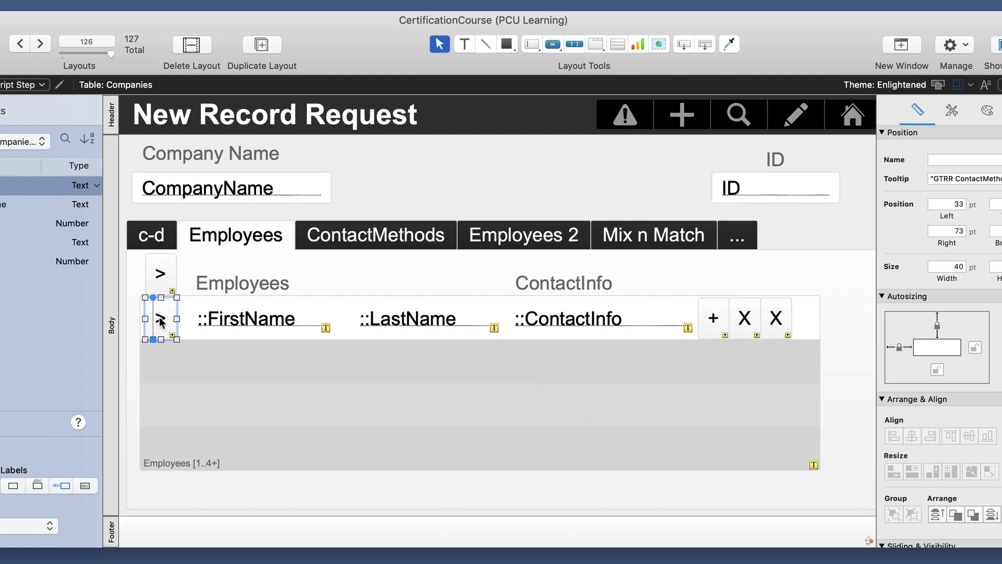
double_click(161, 322)
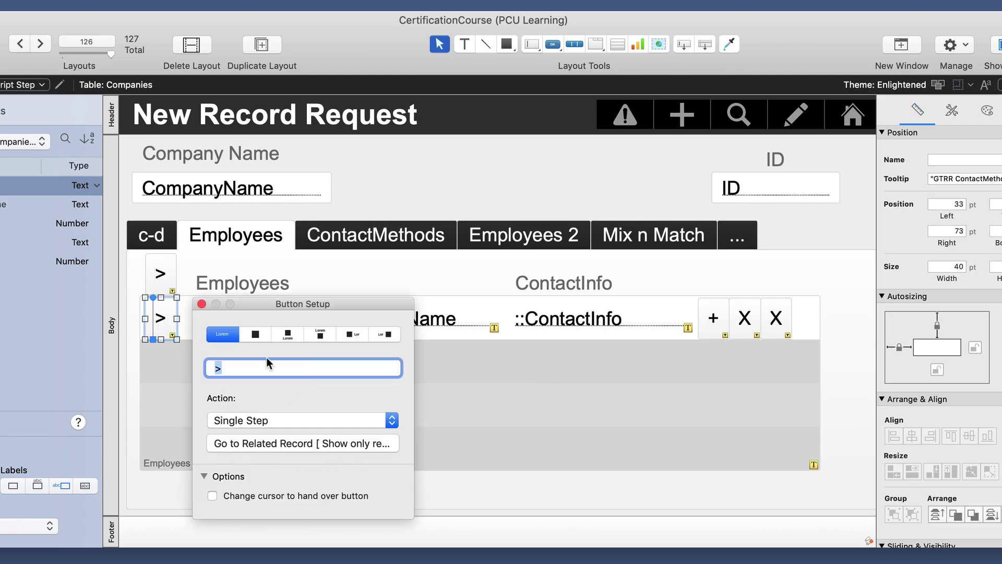
click(201, 303)
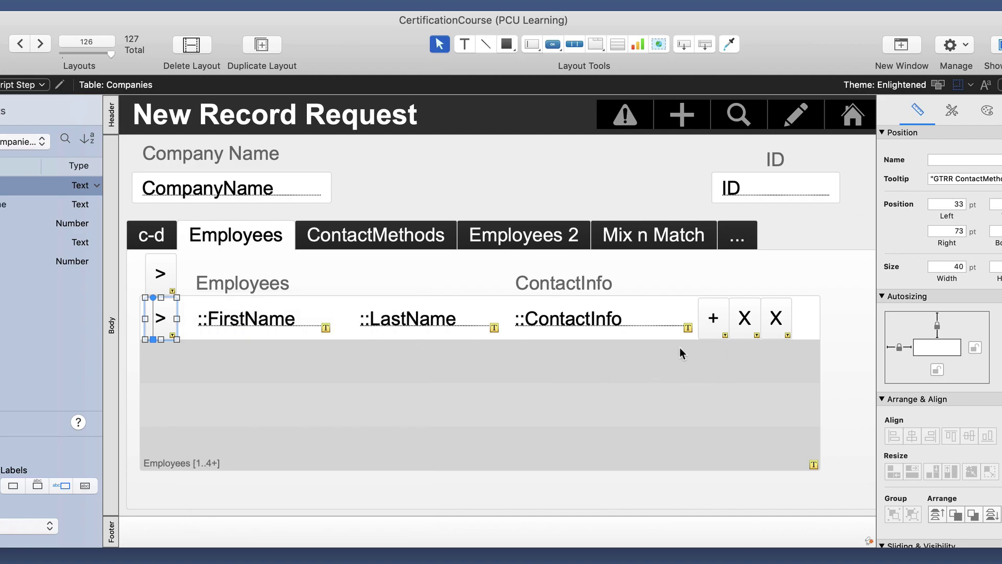
Exit Layout mode without saving and show the Employees portal tab.
key(super+b)
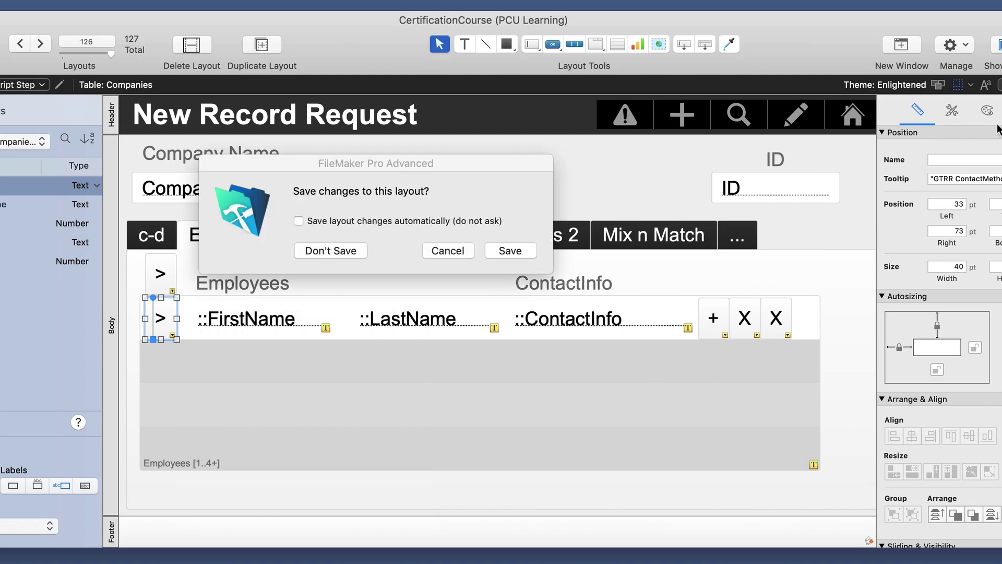
click(365, 251)
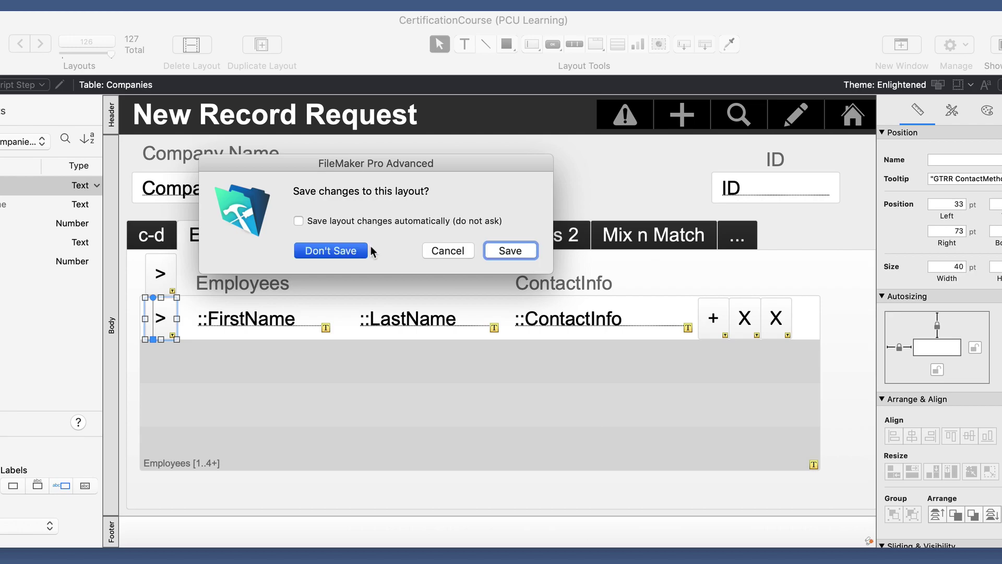
click(249, 239)
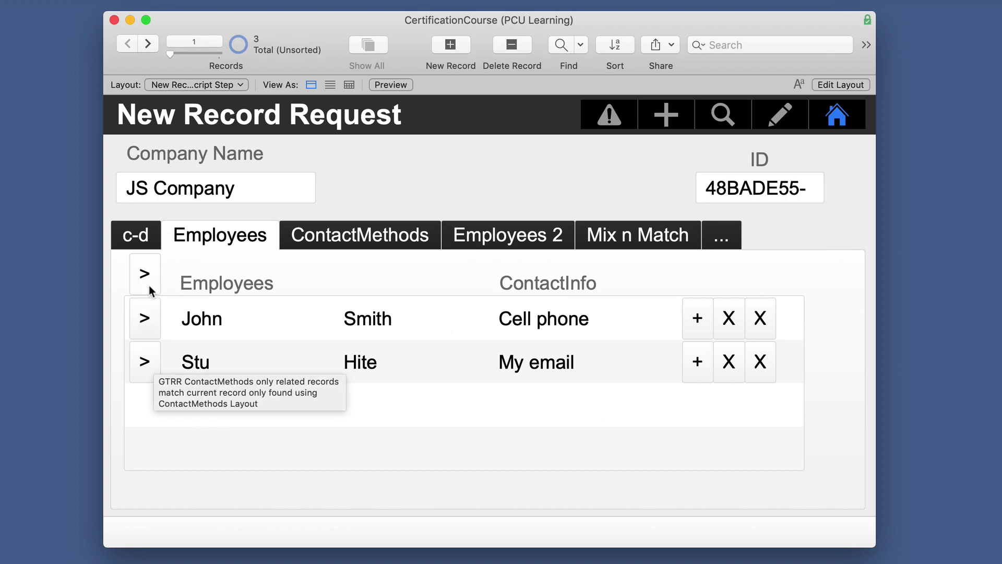
click(346, 238)
click(563, 240)
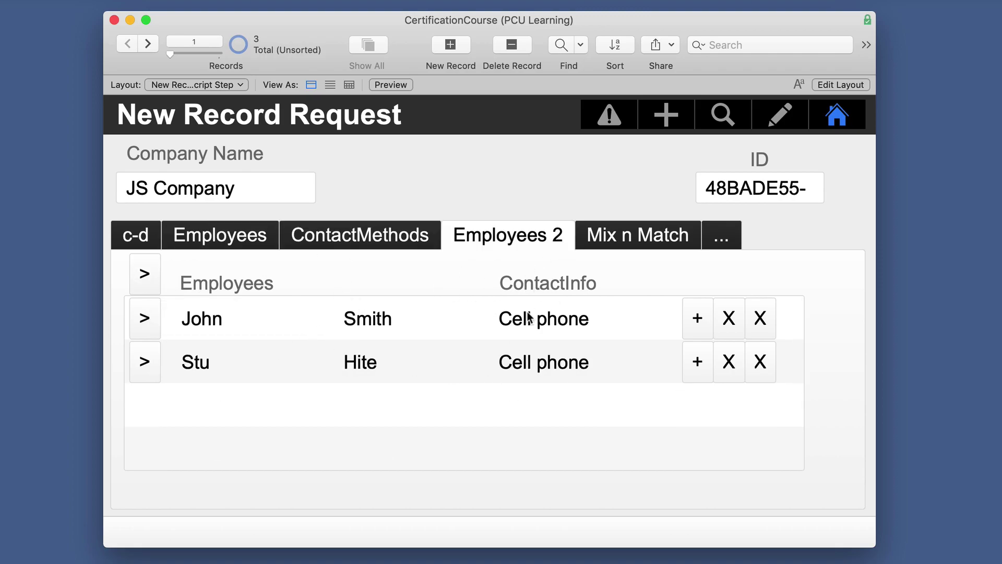
click(628, 239)
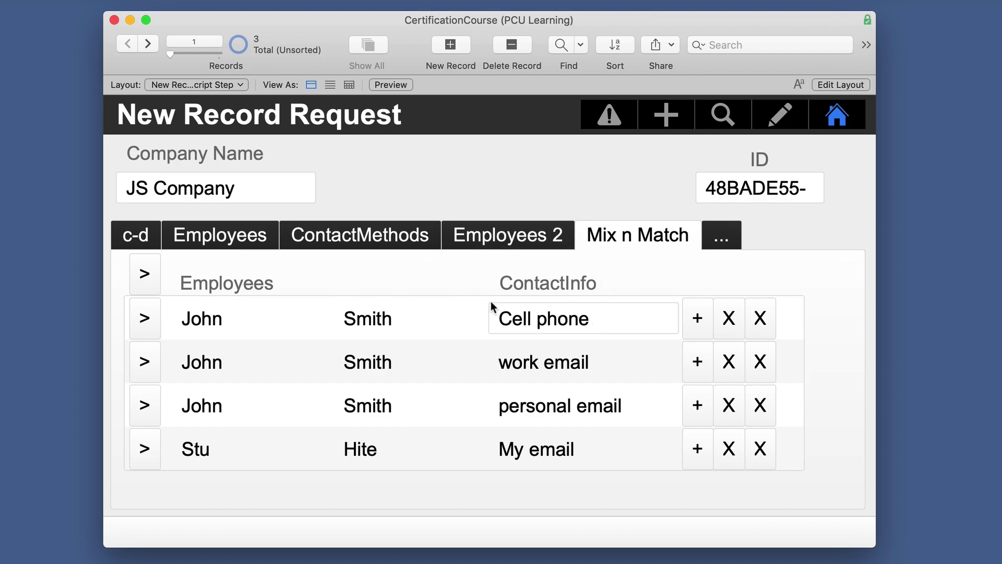
click(211, 239)
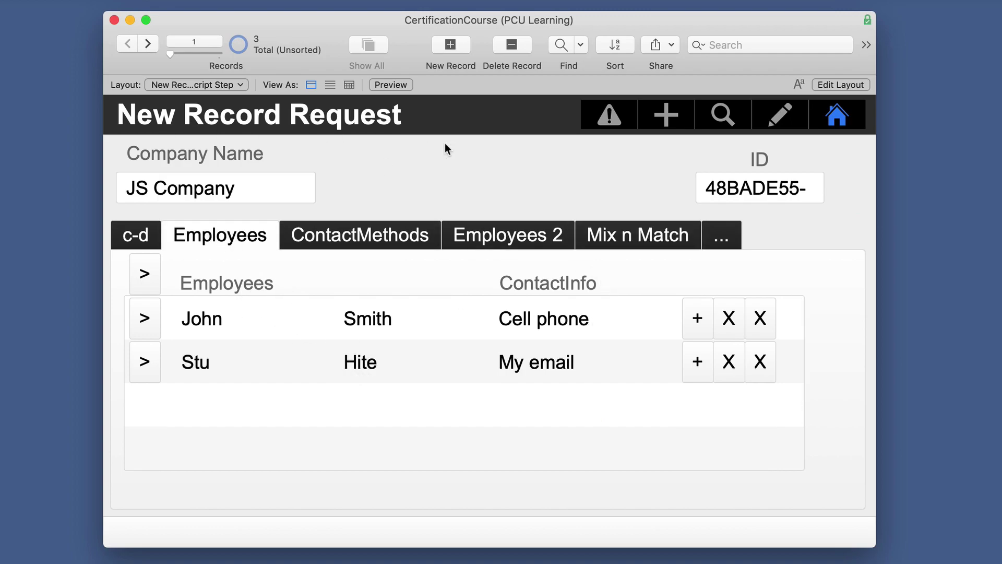
Verify the header + and portal + buttons both run New Record/Request, then leave Layout mode unsaved.
click(832, 85)
double_click(692, 121)
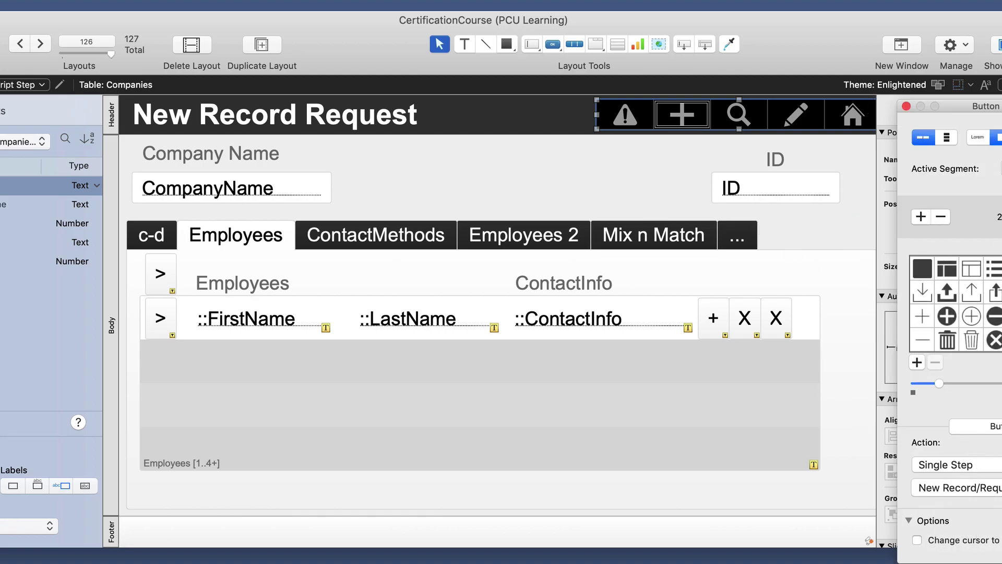
click(907, 106)
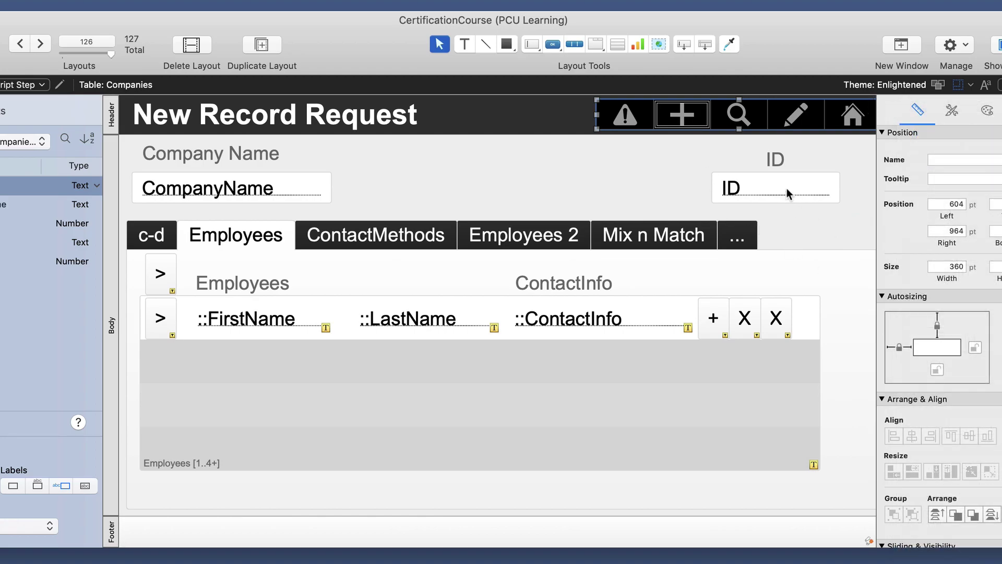
double_click(713, 319)
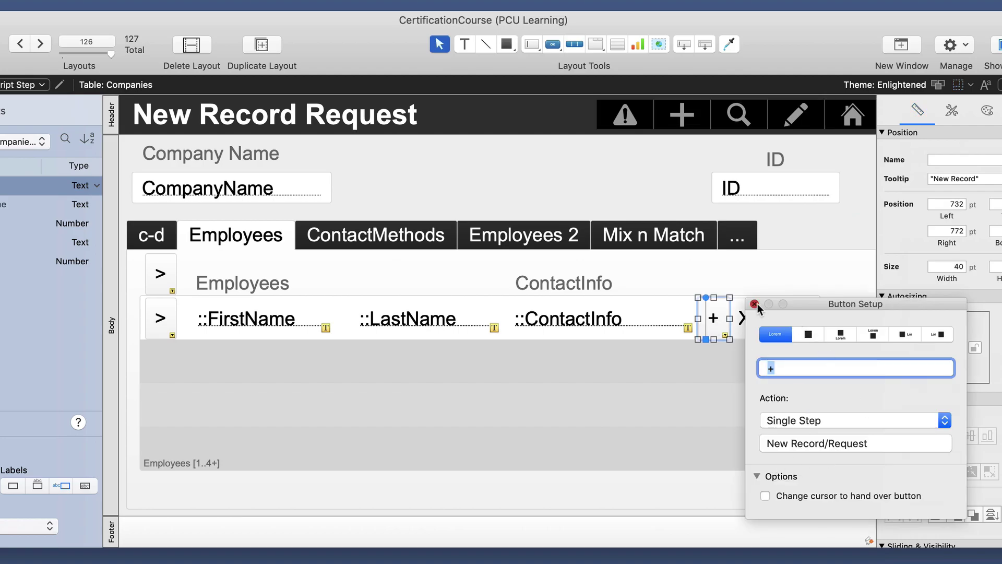
click(755, 303)
key(super+b)
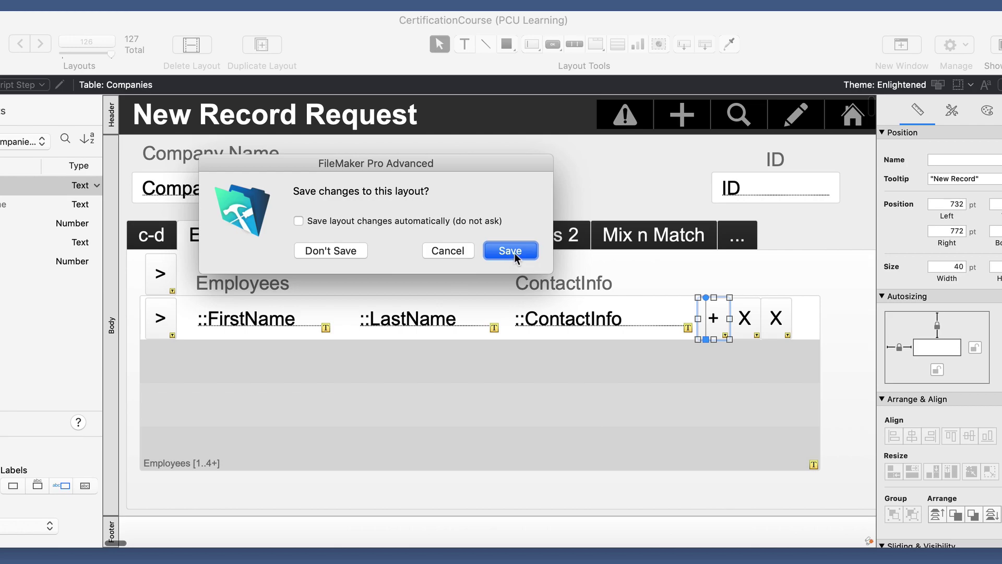
click(361, 252)
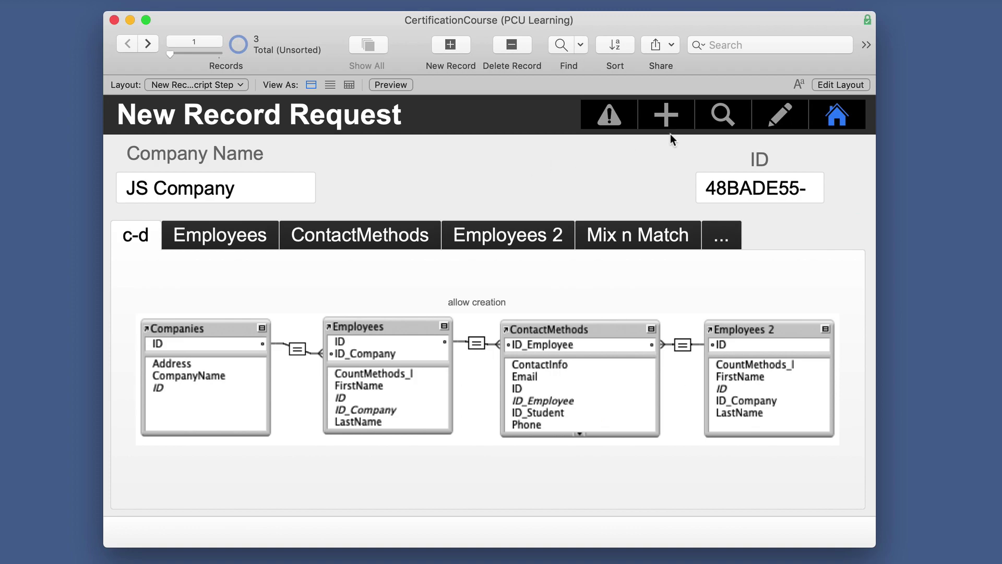
Add an empty company record, then step back to Newest Company and show its Employees portal.
click(666, 112)
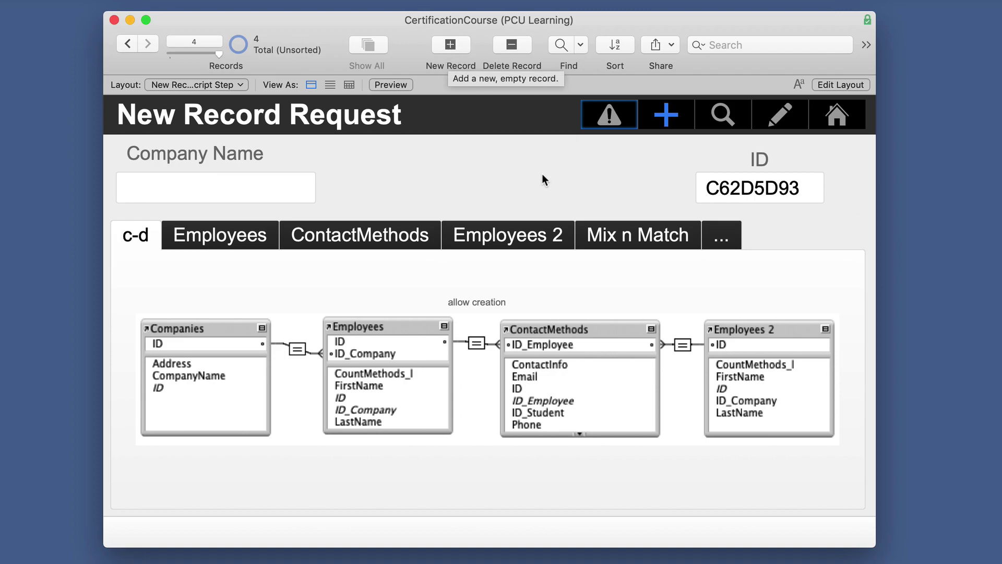
click(257, 238)
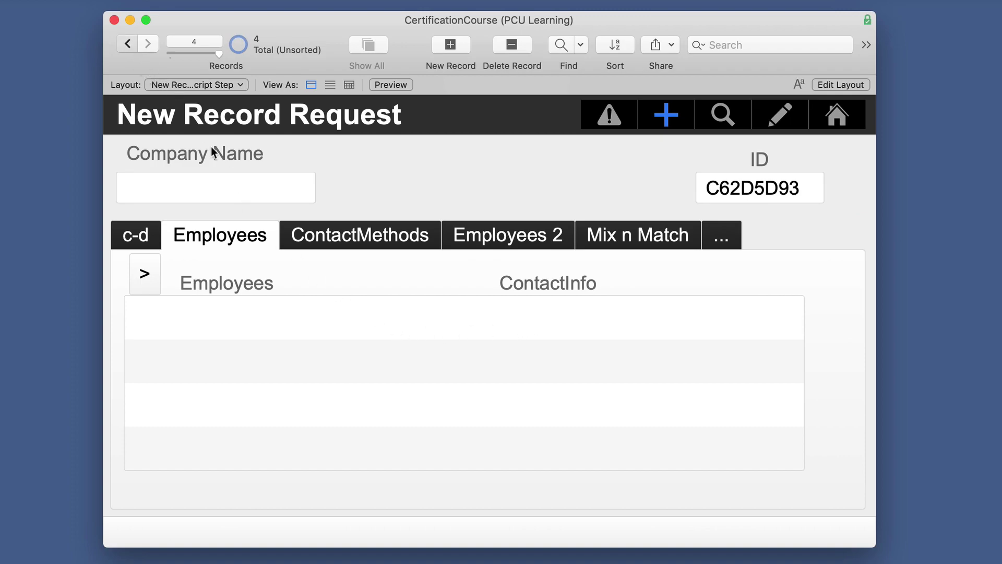
key(ctrl+Up)
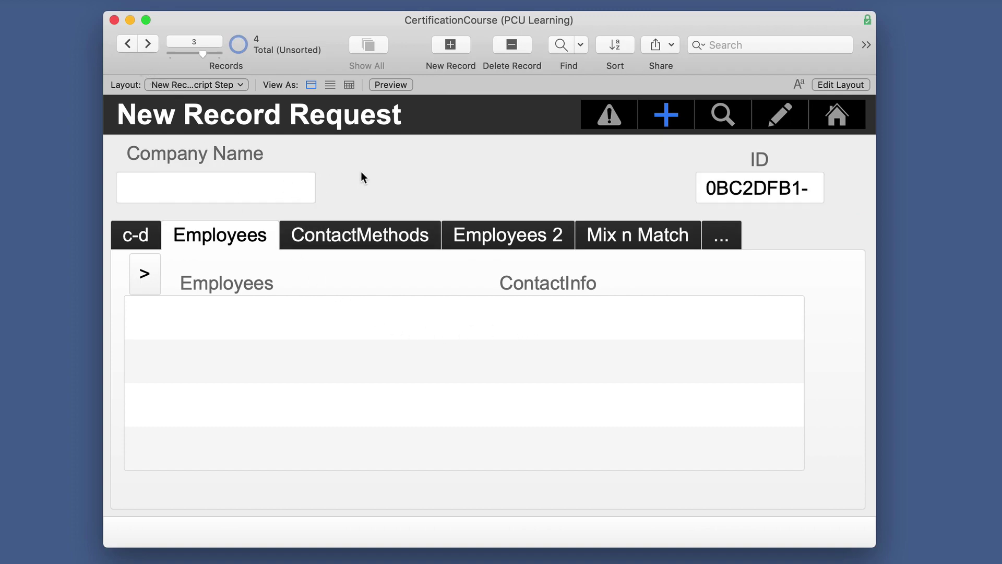
click(128, 46)
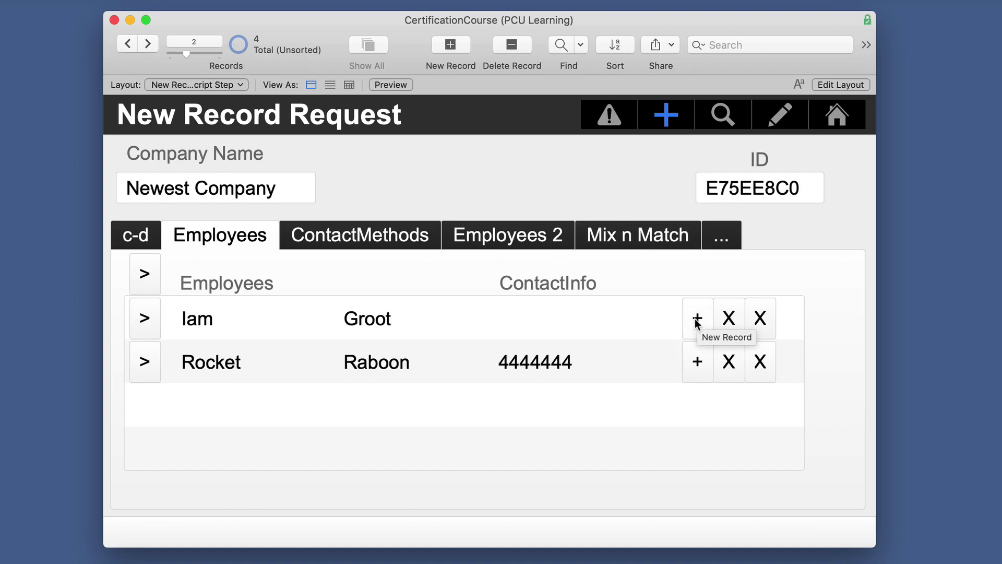
click(141, 241)
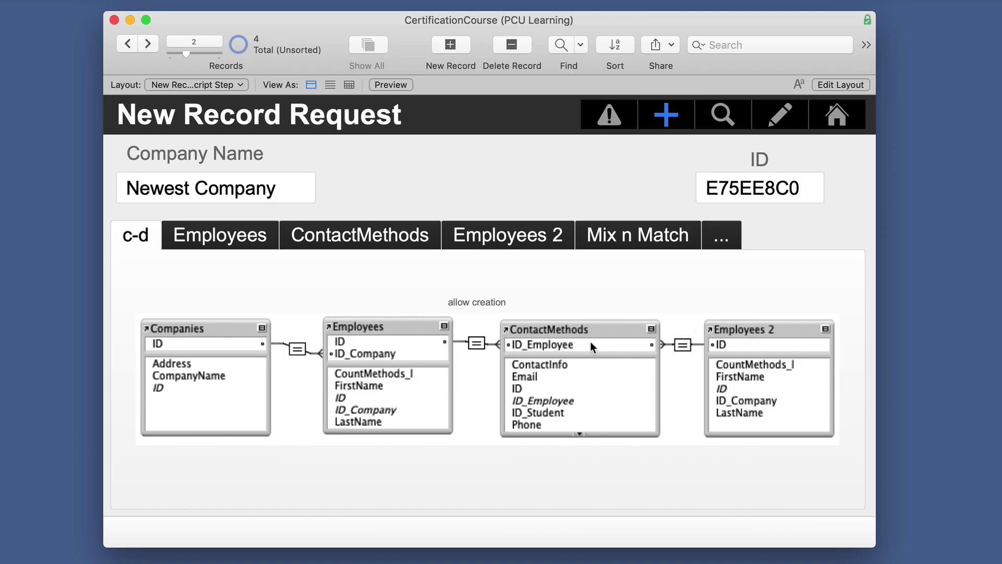
click(248, 237)
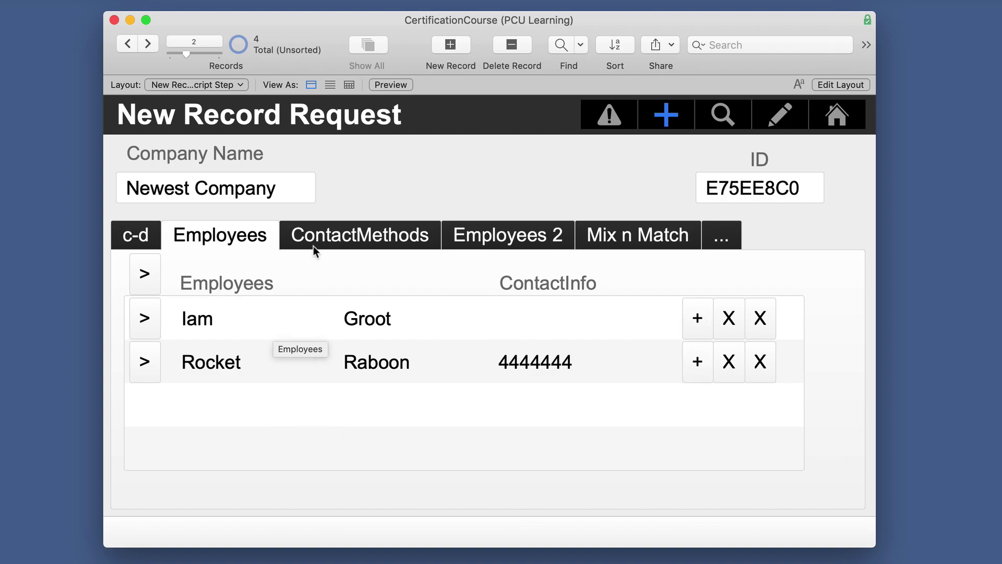
click(378, 239)
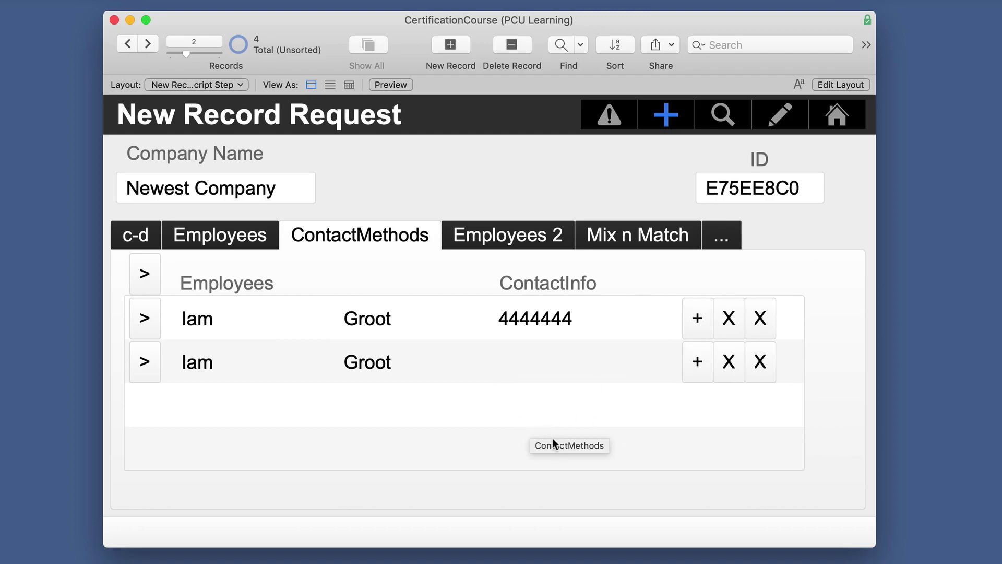
click(137, 236)
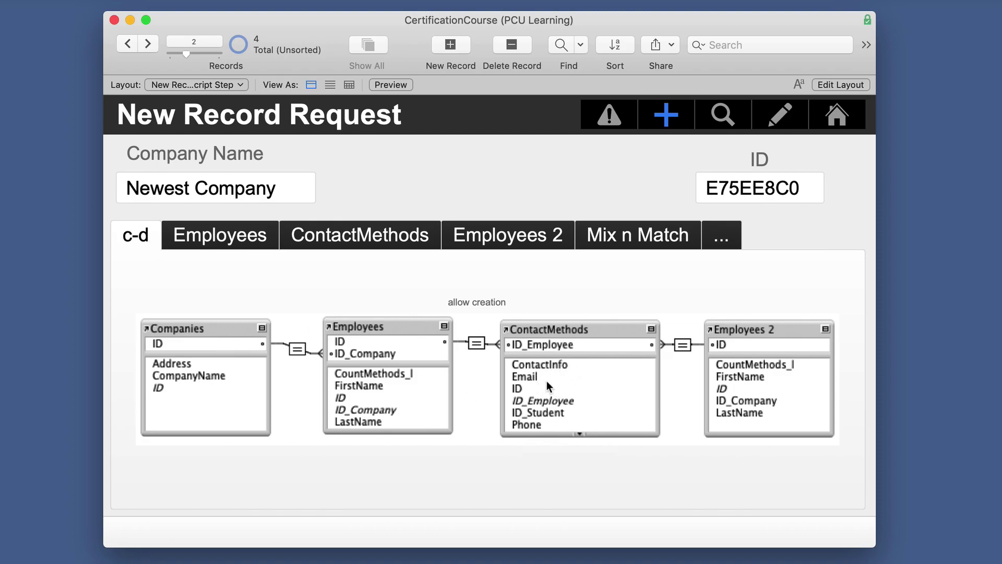
click(362, 236)
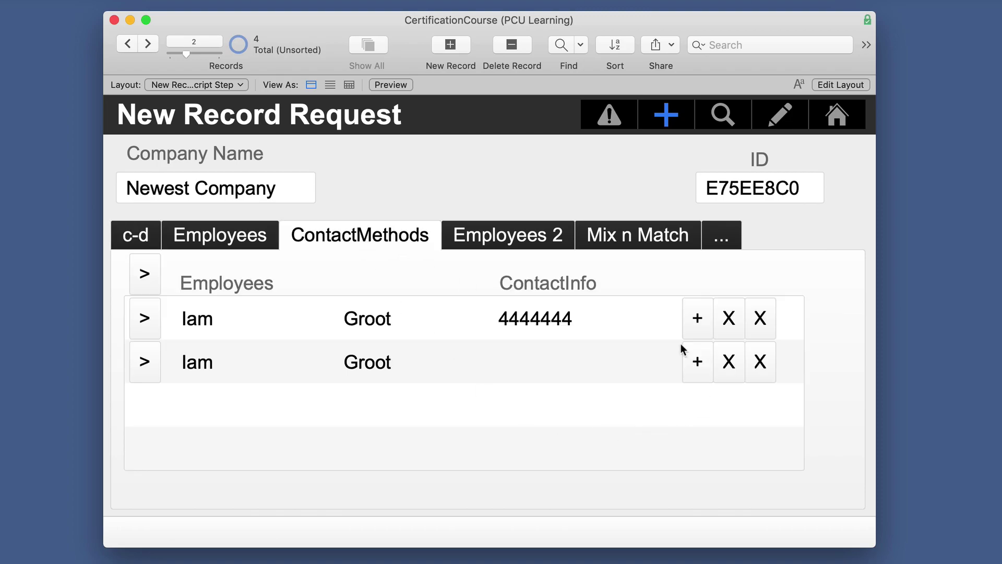
click(697, 371)
click(697, 369)
click(226, 239)
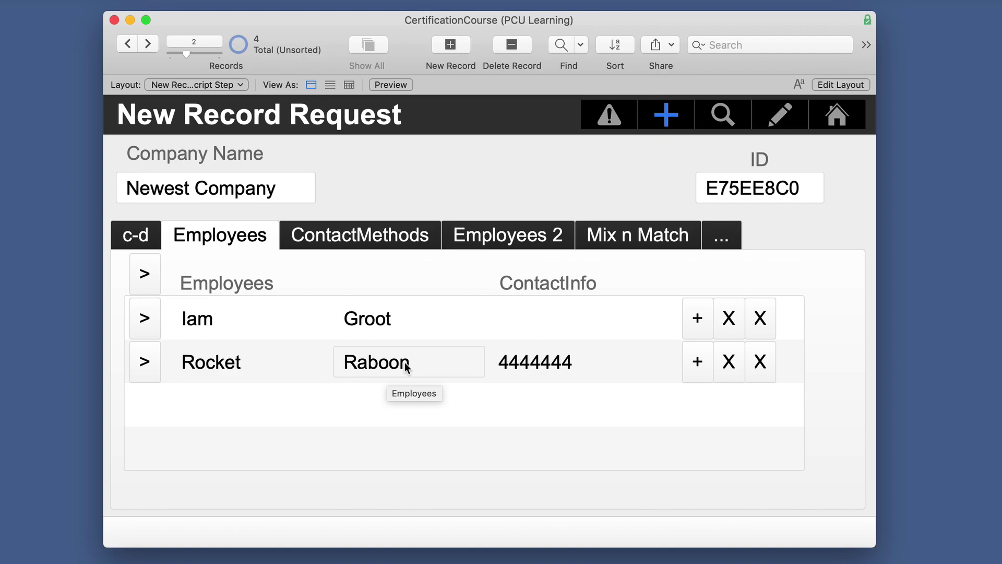
click(369, 234)
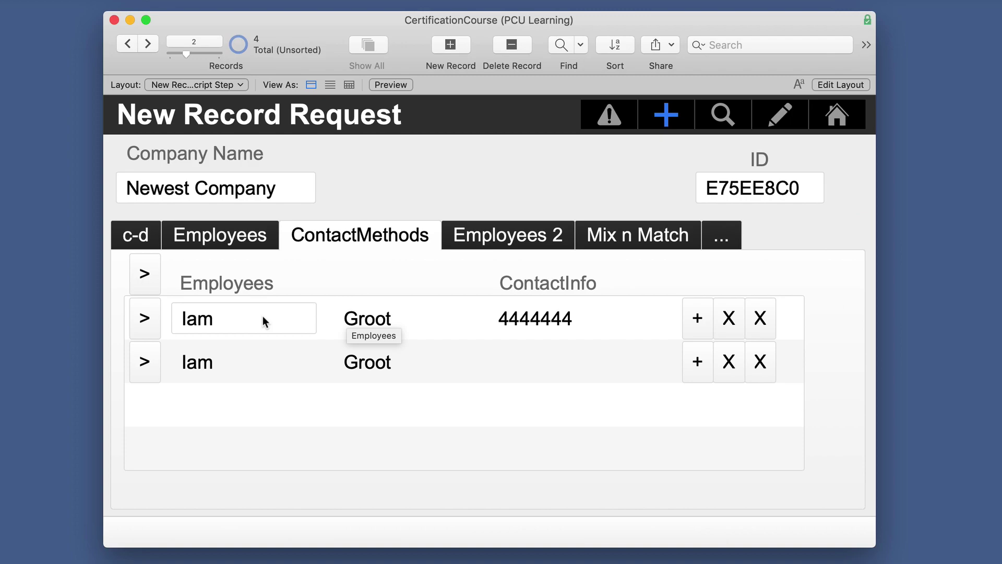
click(251, 239)
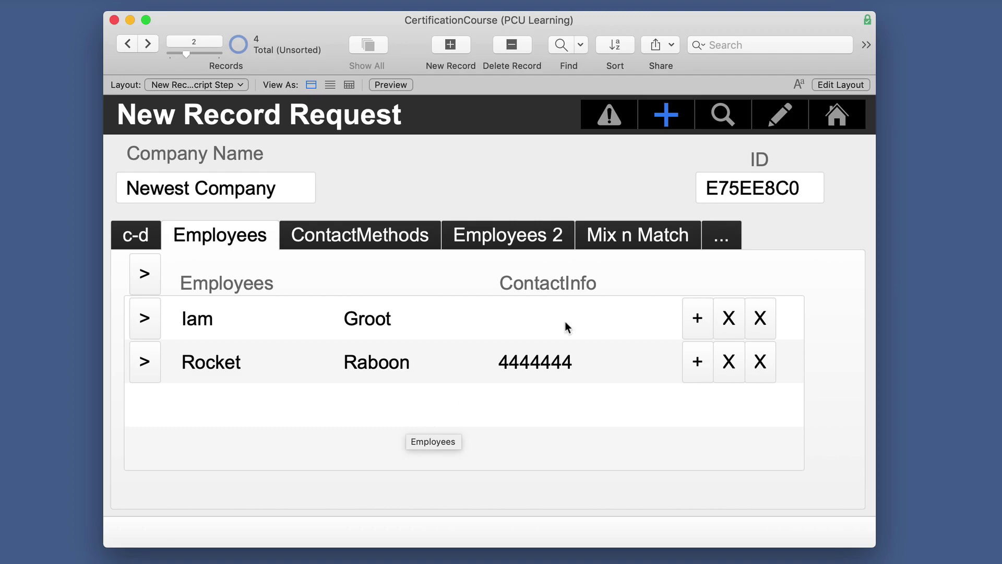
Go Home, visit the Relationships layout, then return Home and reopen the New Record layout.
click(839, 124)
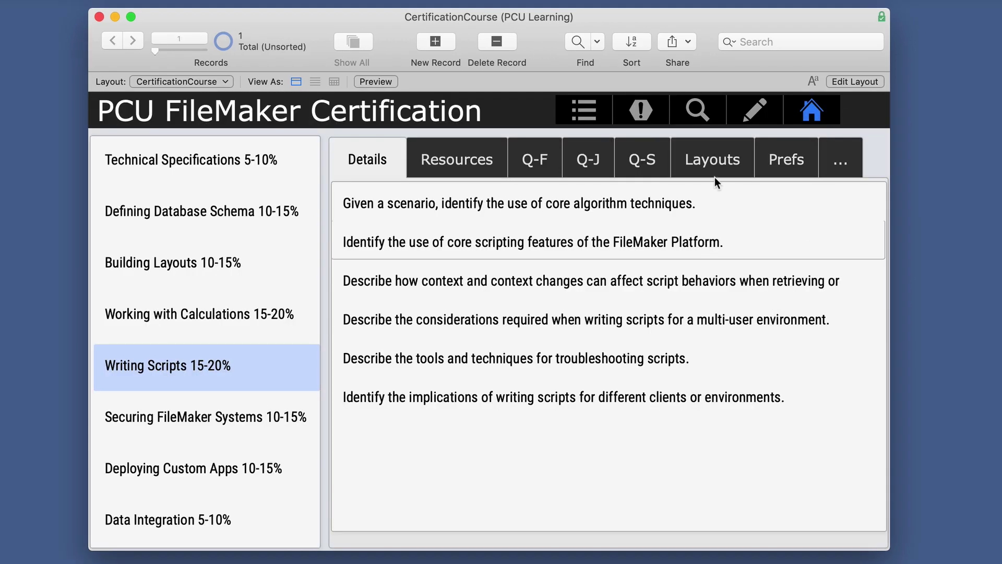
click(716, 168)
click(496, 268)
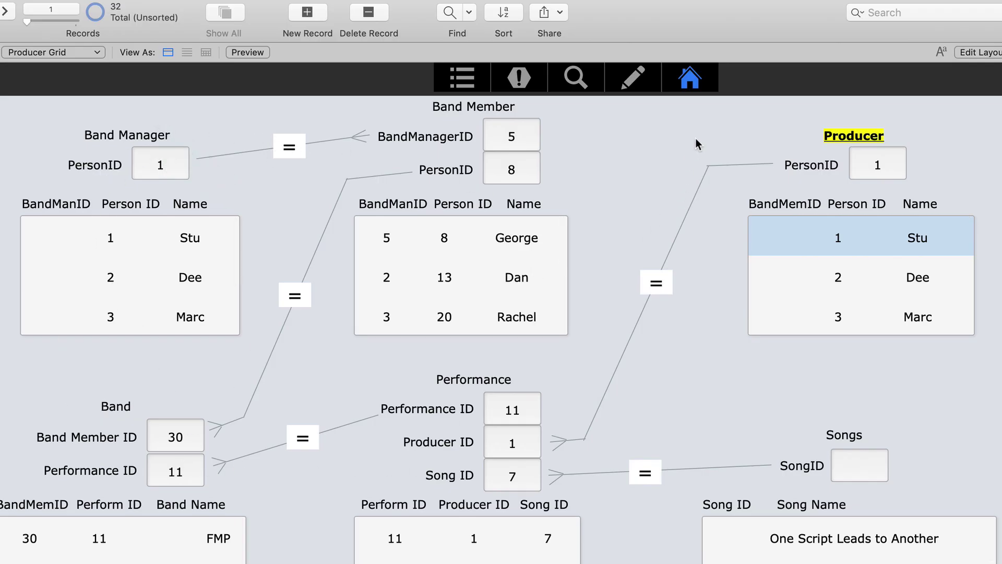
click(681, 83)
click(741, 232)
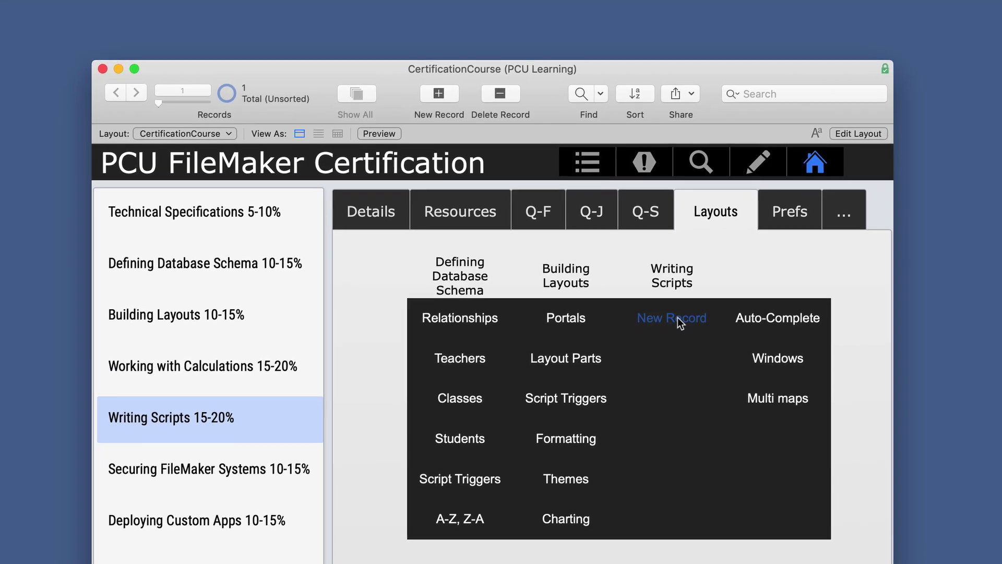
click(677, 318)
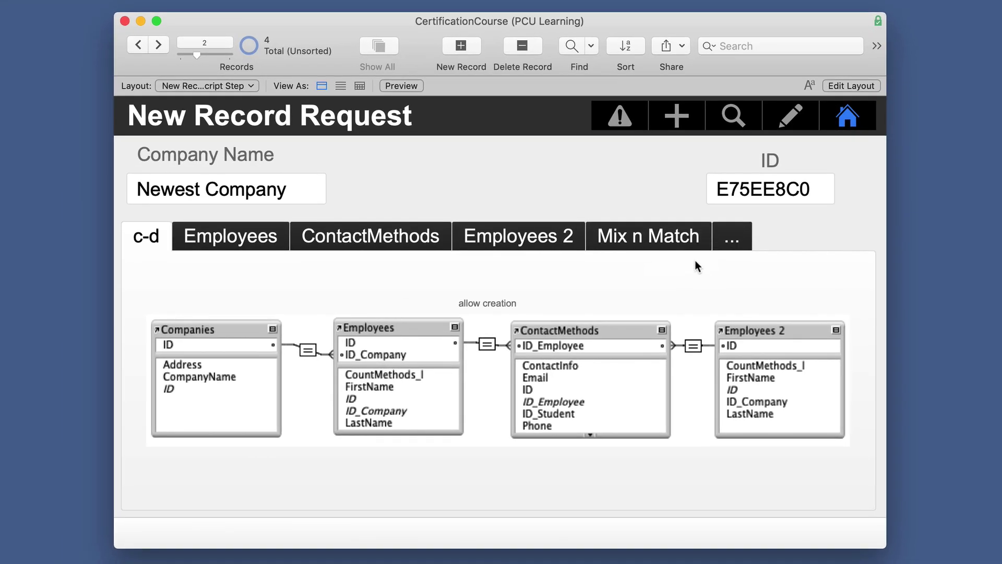
Switch between the ContactMethods, Employees and relationship diagram tabs for Newest Company.
click(401, 239)
click(252, 243)
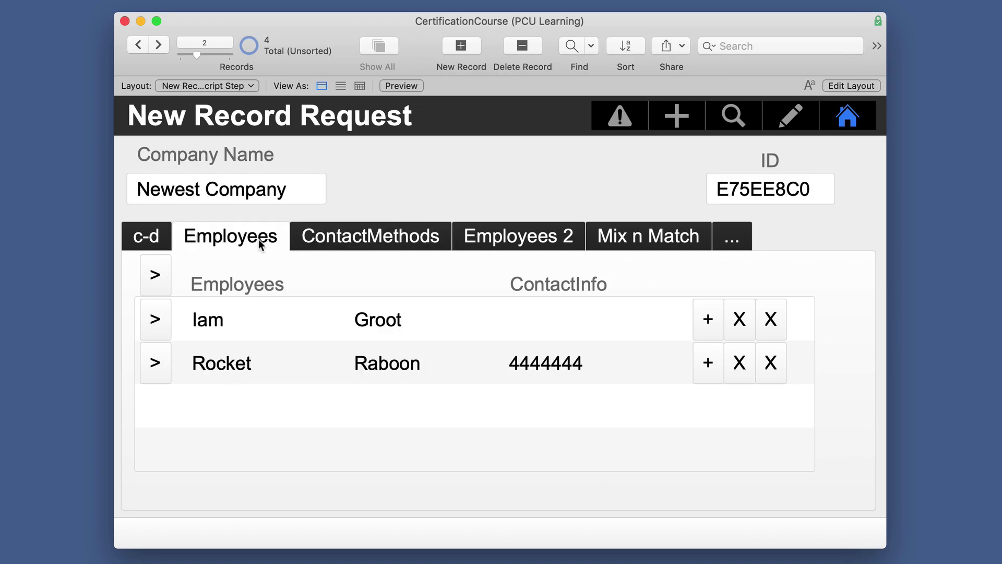
click(364, 242)
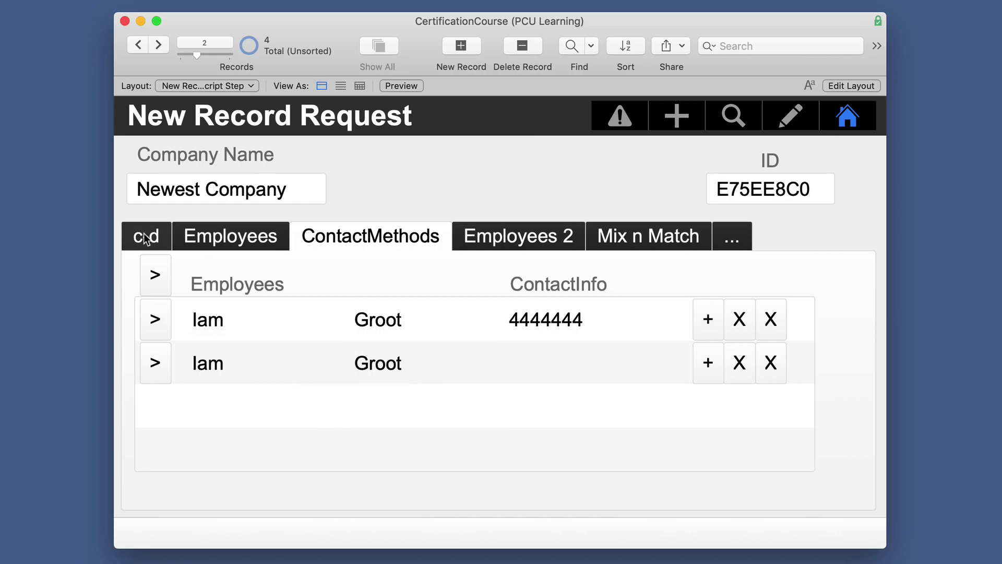
click(156, 243)
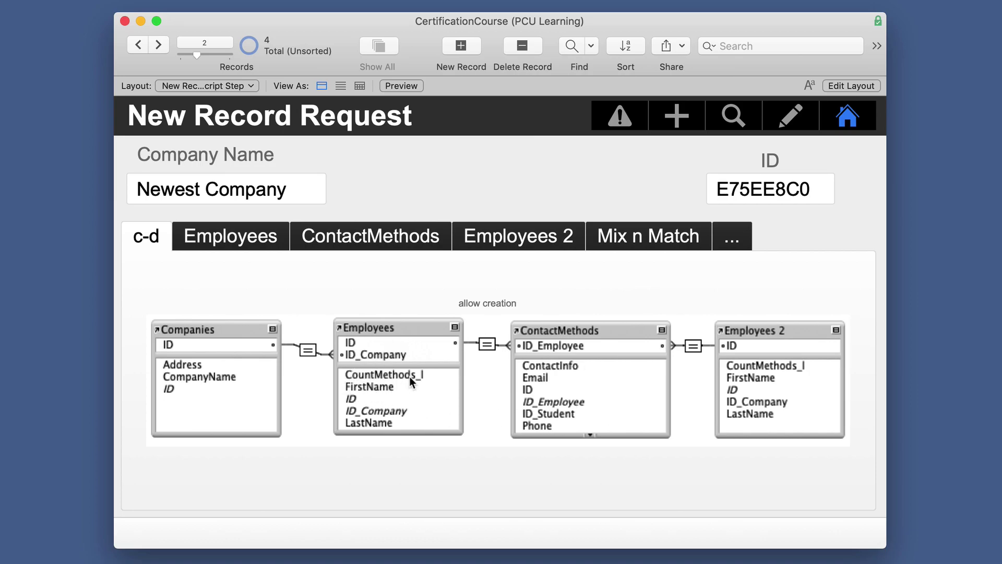
click(354, 236)
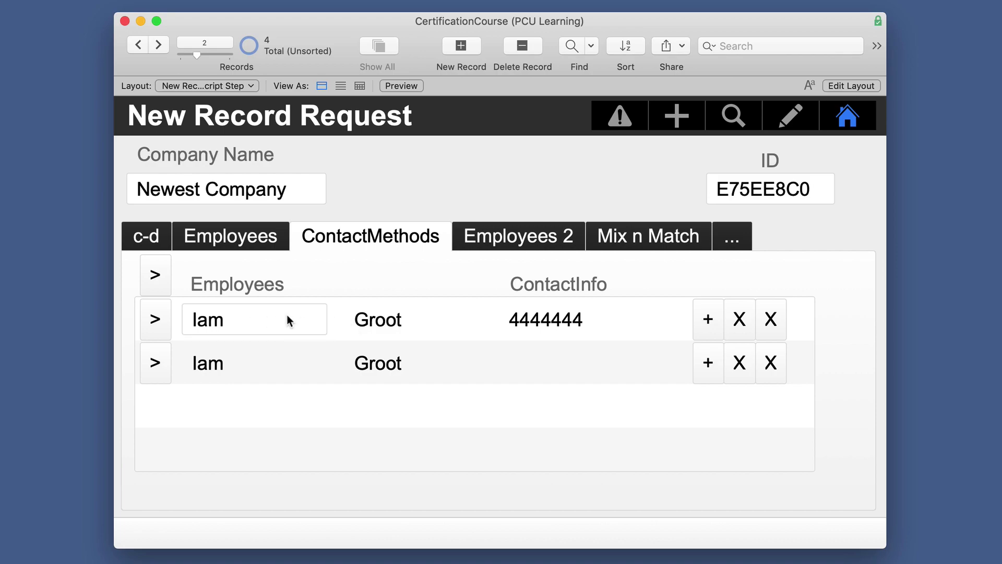
View the Employees 2 portal and diagram, then settle on the employee's ContactMethods rows.
click(533, 243)
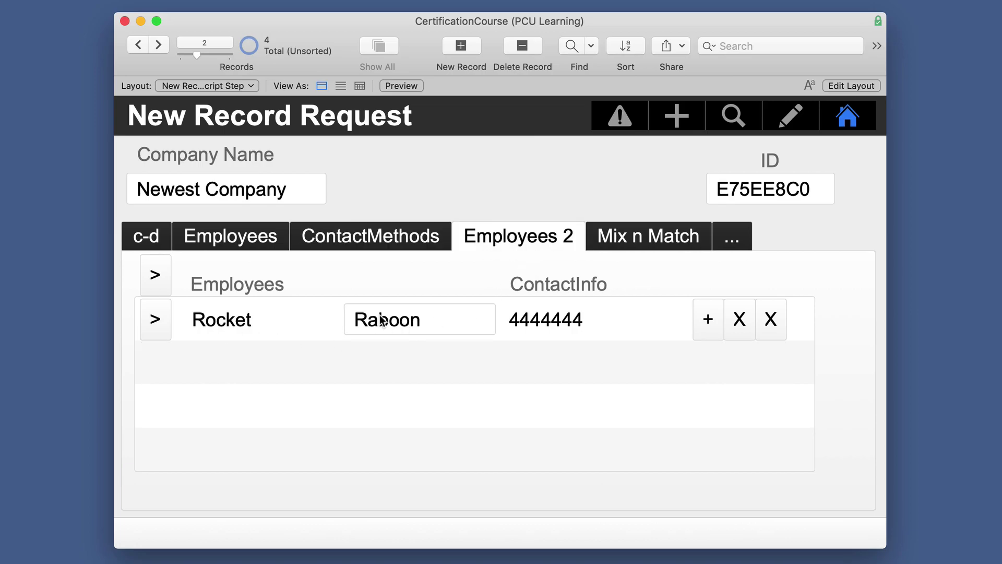
click(148, 240)
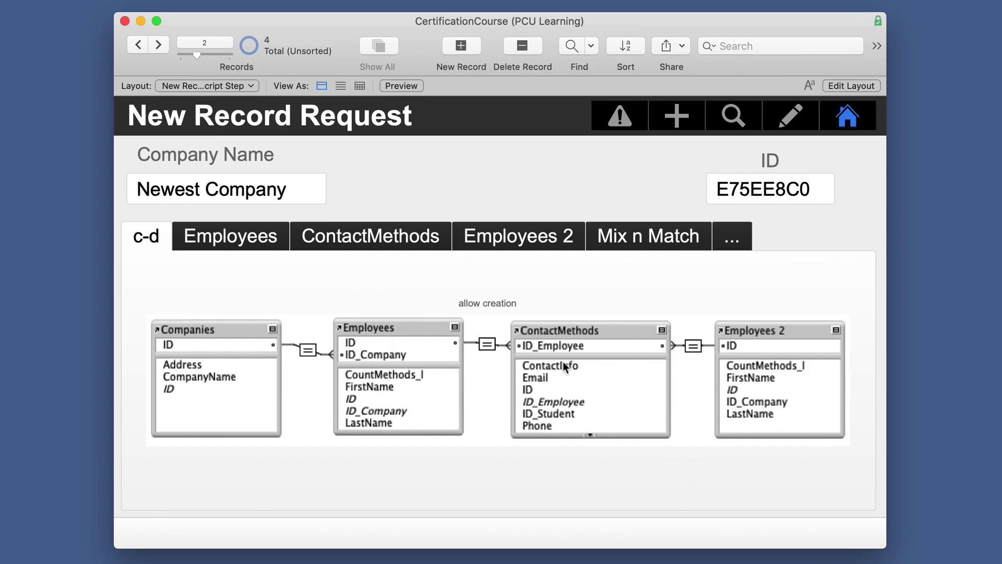
click(473, 237)
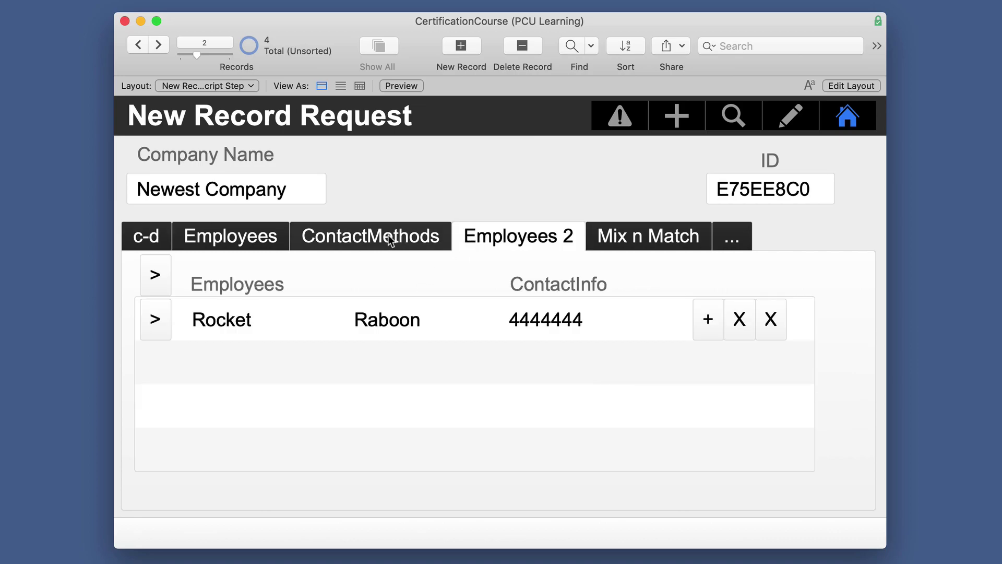
click(388, 236)
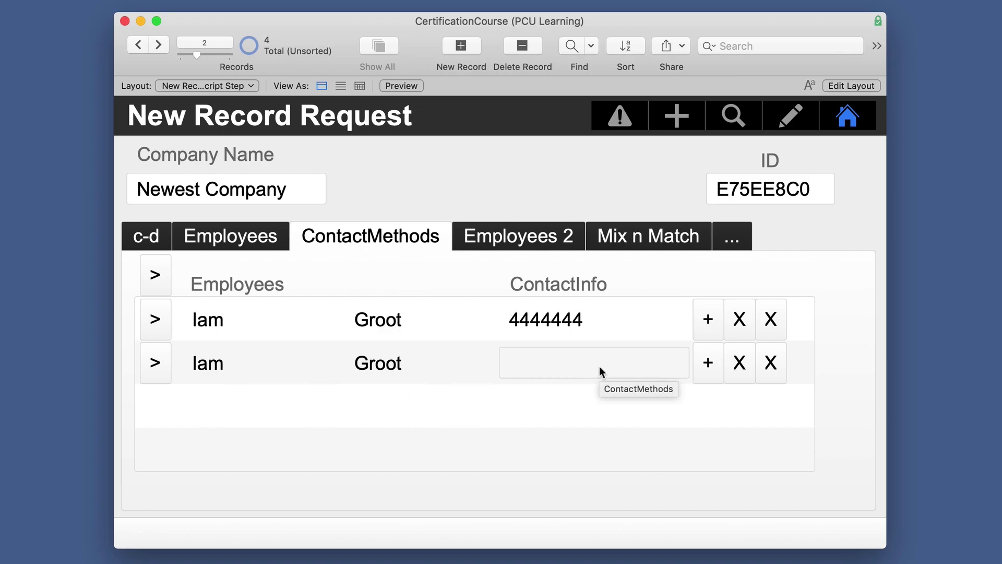
click(151, 241)
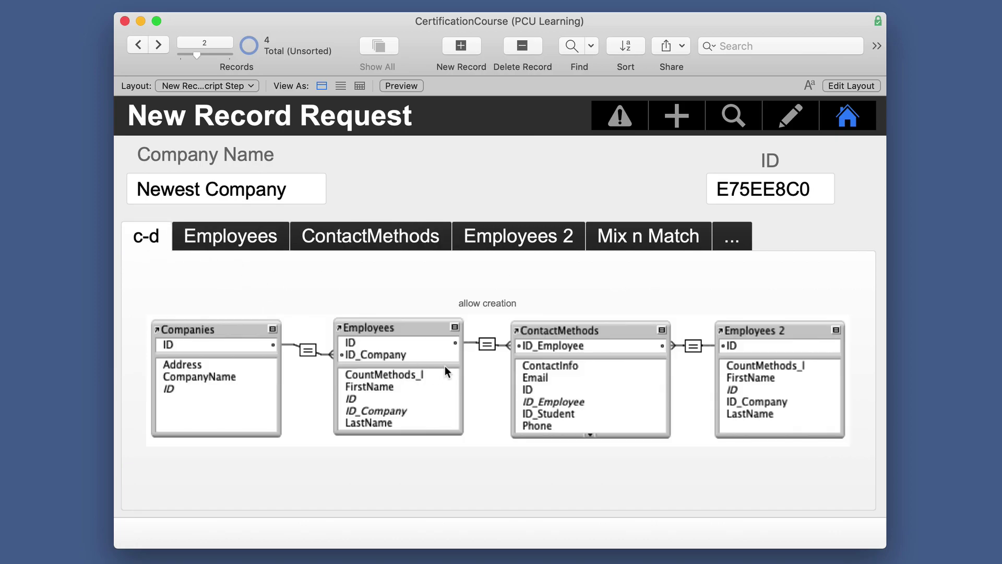
click(398, 241)
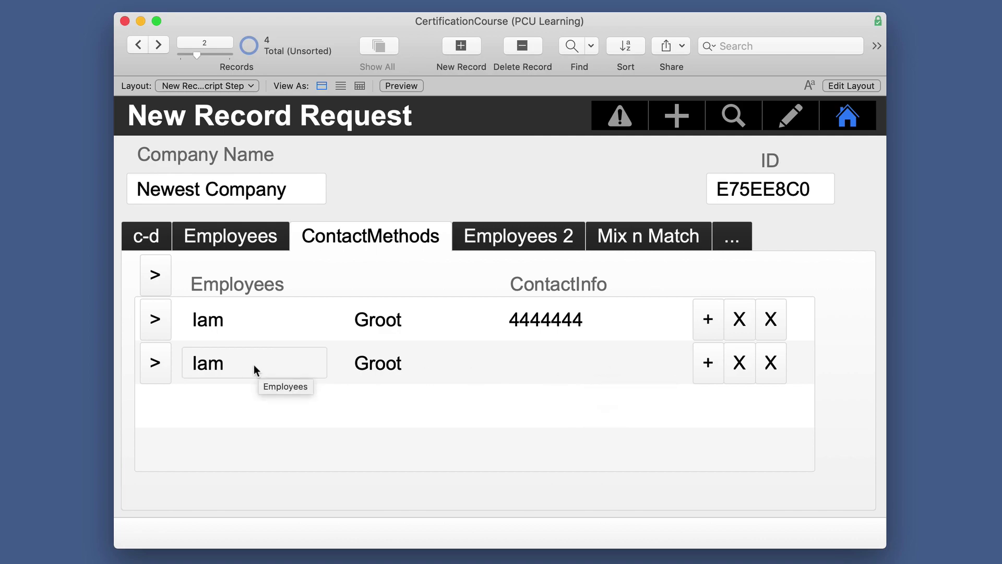
click(155, 320)
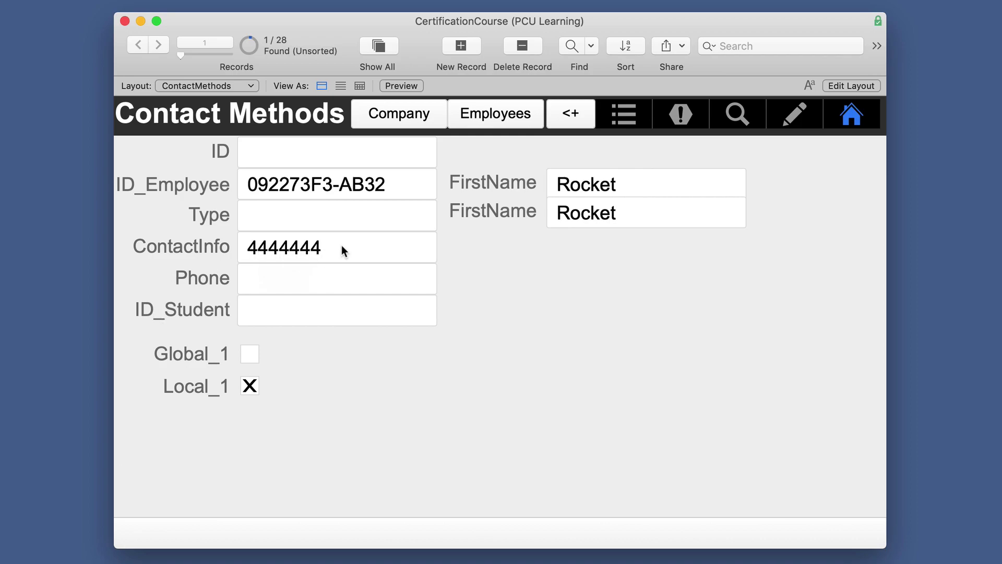
click(571, 114)
click(423, 242)
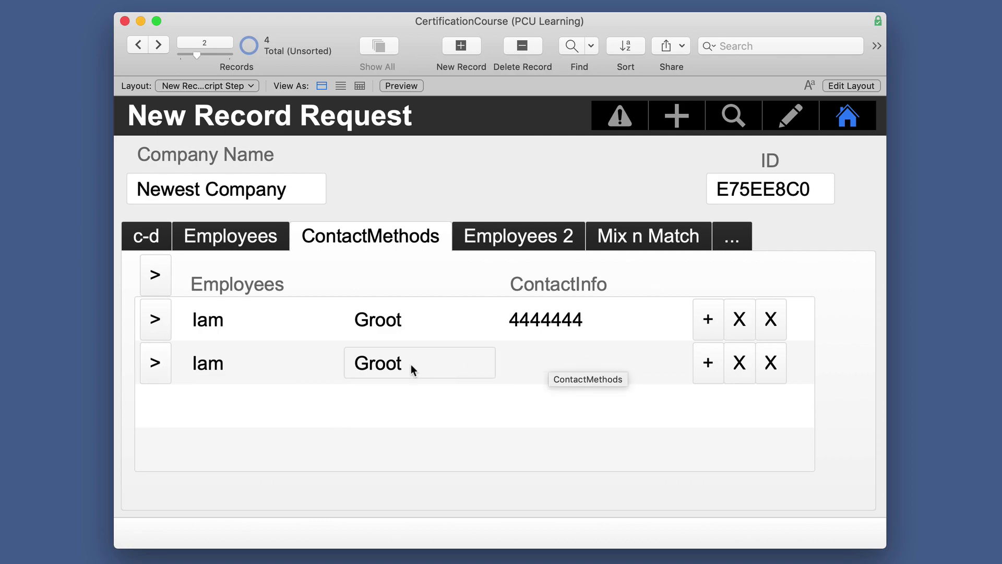
Enter 'allowed' in the second ContactMethods row's empty ContactInfo and commit it.
click(148, 362)
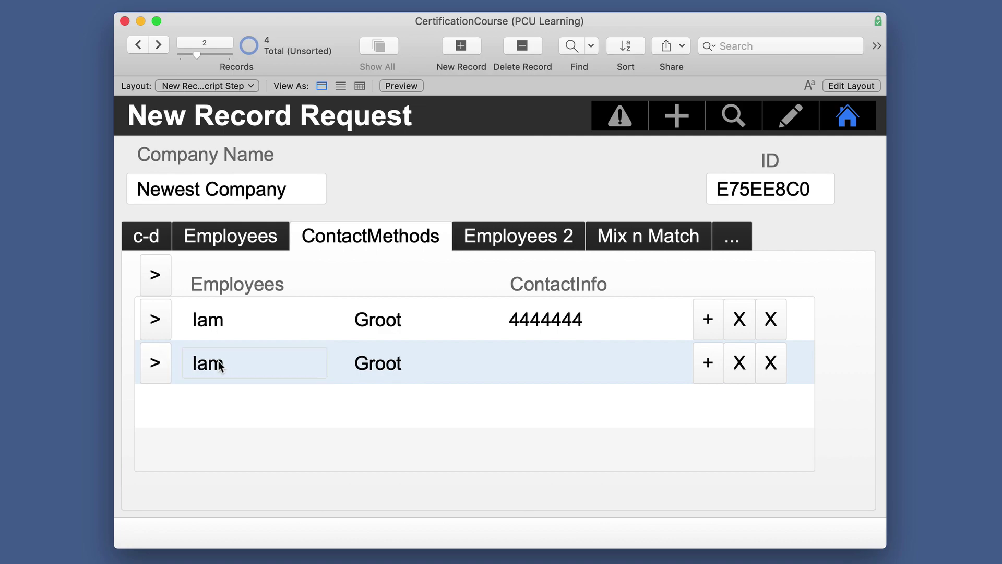
click(590, 364)
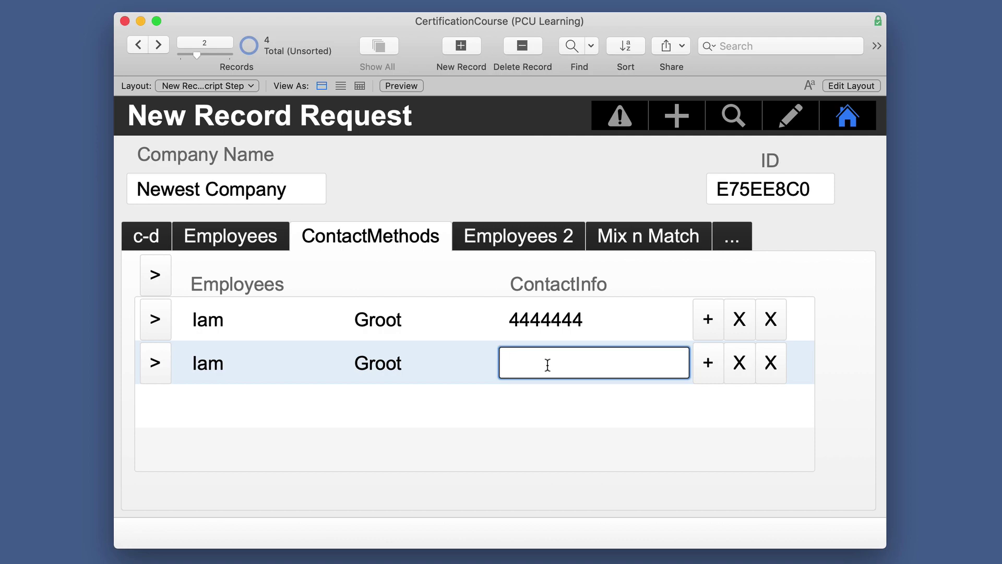
text(allowed)
click(486, 283)
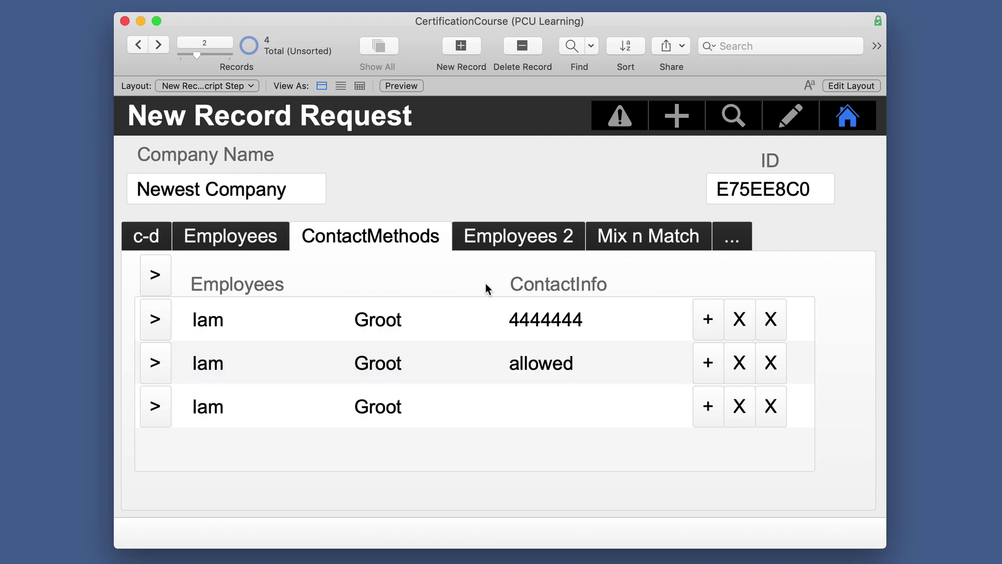
Open the 'allowed' contact method record, then return to the company's ContactMethods portal and diagram.
click(525, 369)
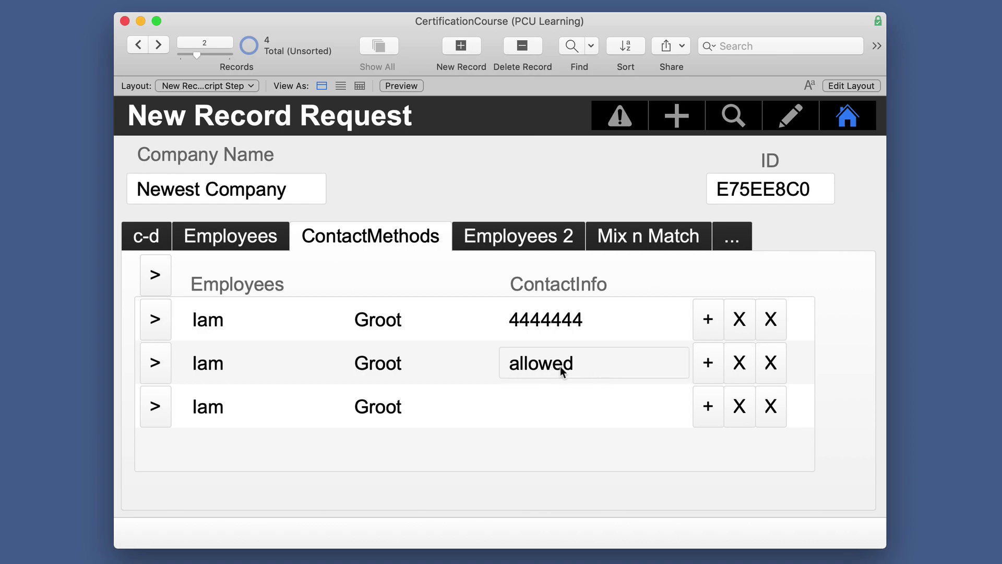
click(156, 363)
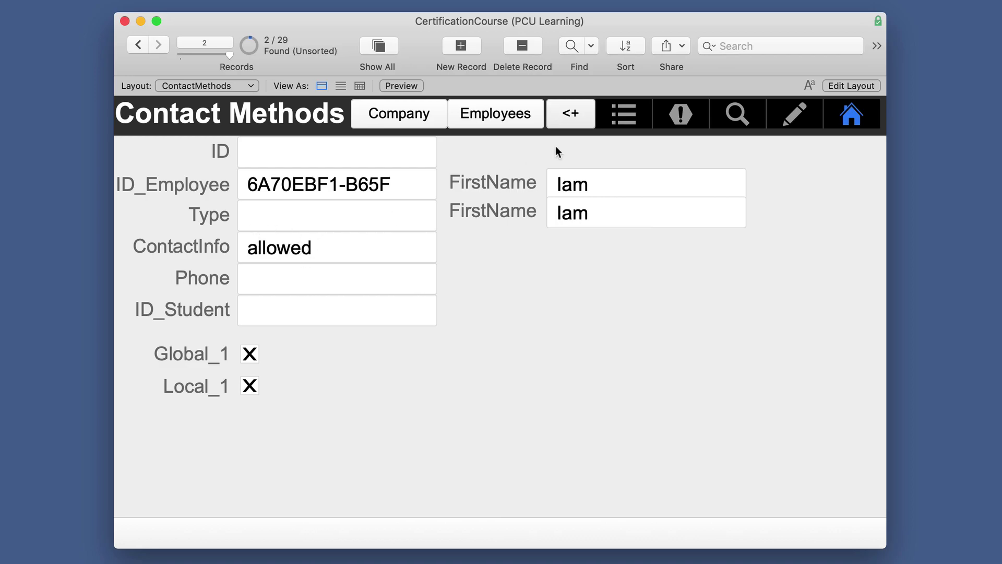
click(571, 114)
click(371, 236)
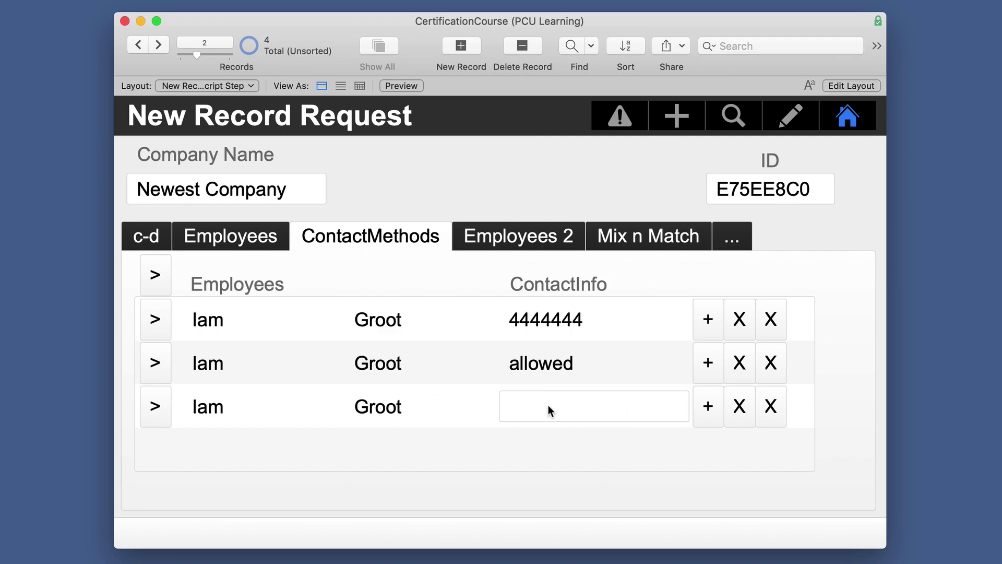
click(146, 237)
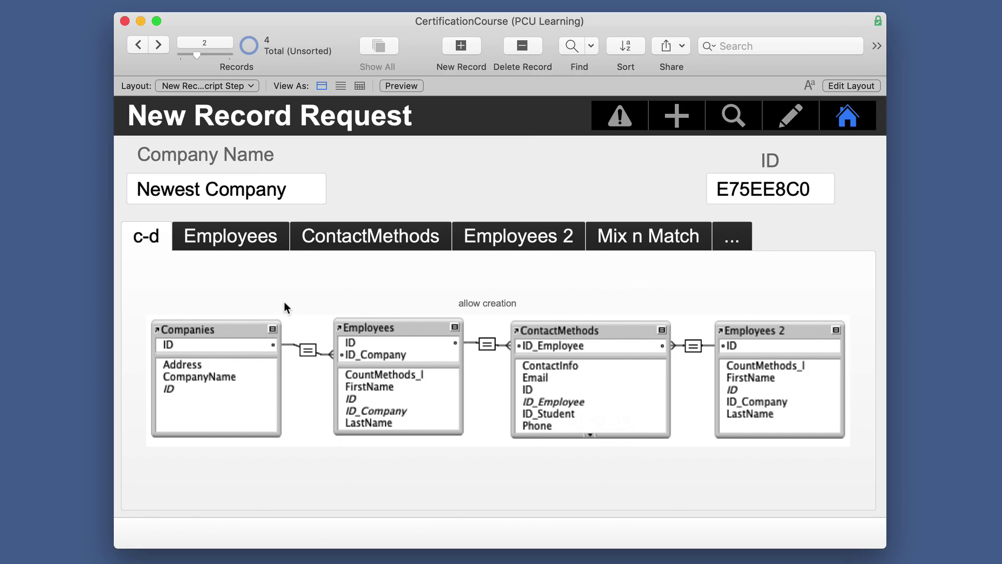
Create a blank new record using the + button on the third ContactMethods portal row.
click(392, 240)
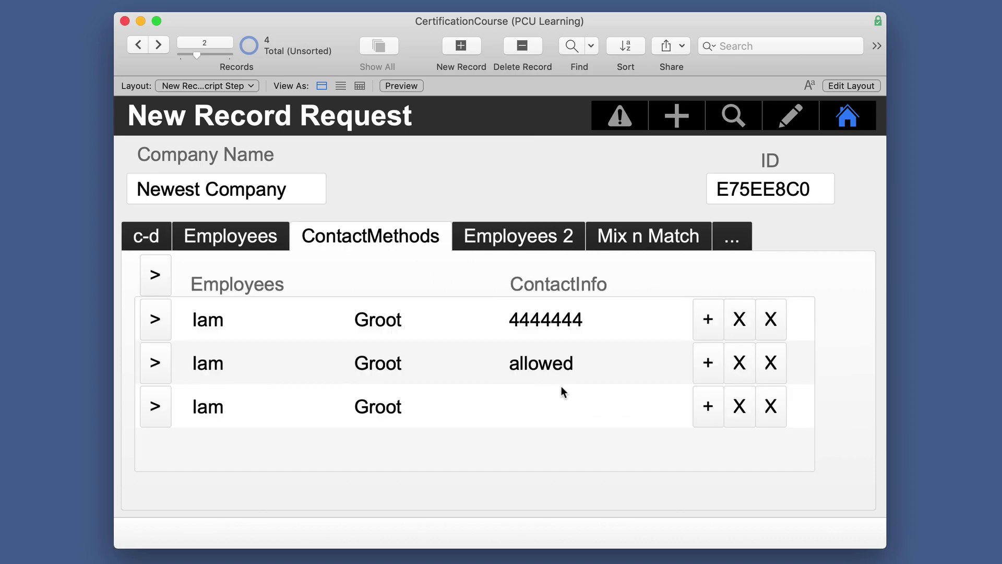
click(569, 407)
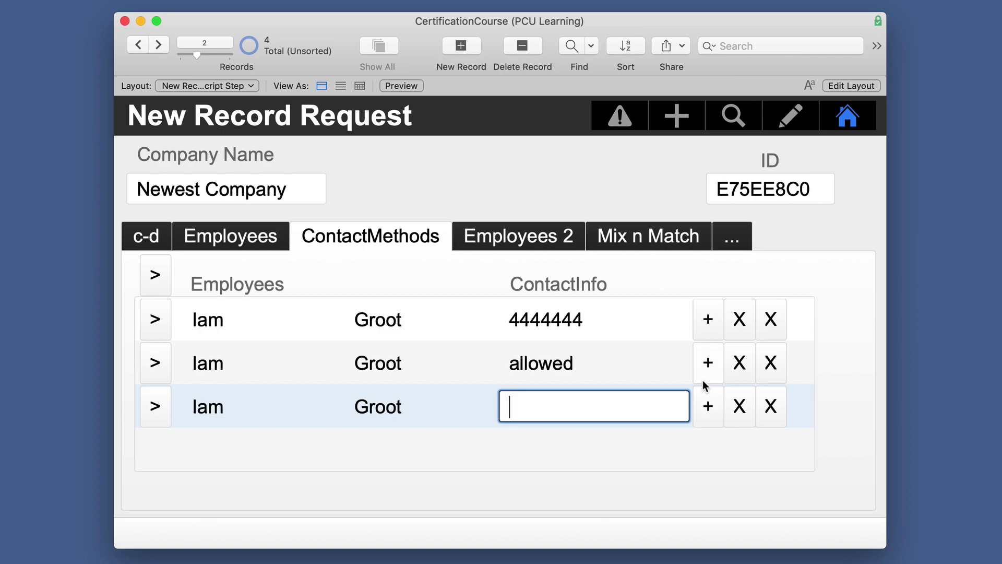
click(709, 406)
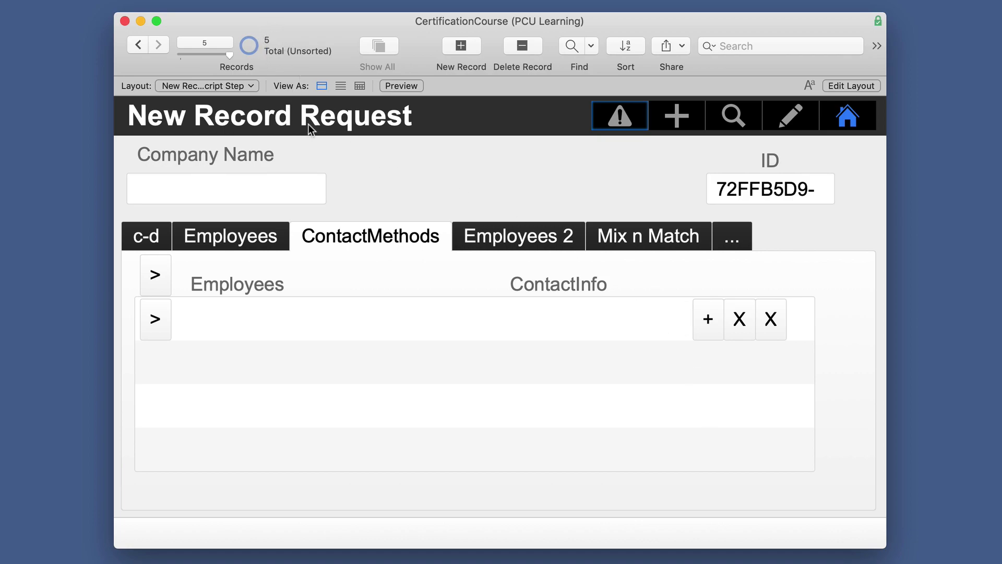
Step back to Newest Company, open the 'allowed' contact method record and show all 29 records.
click(141, 47)
click(140, 47)
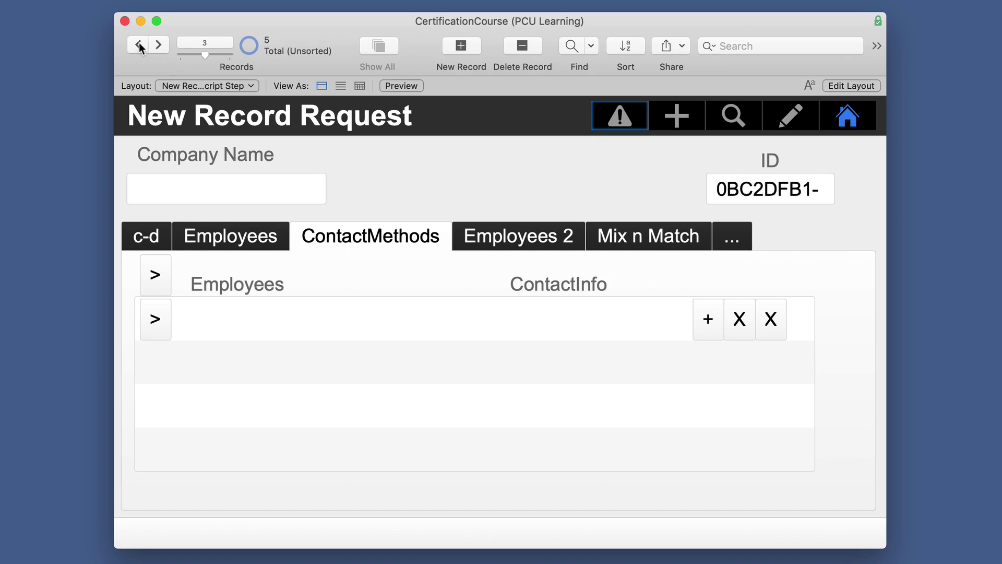
click(140, 47)
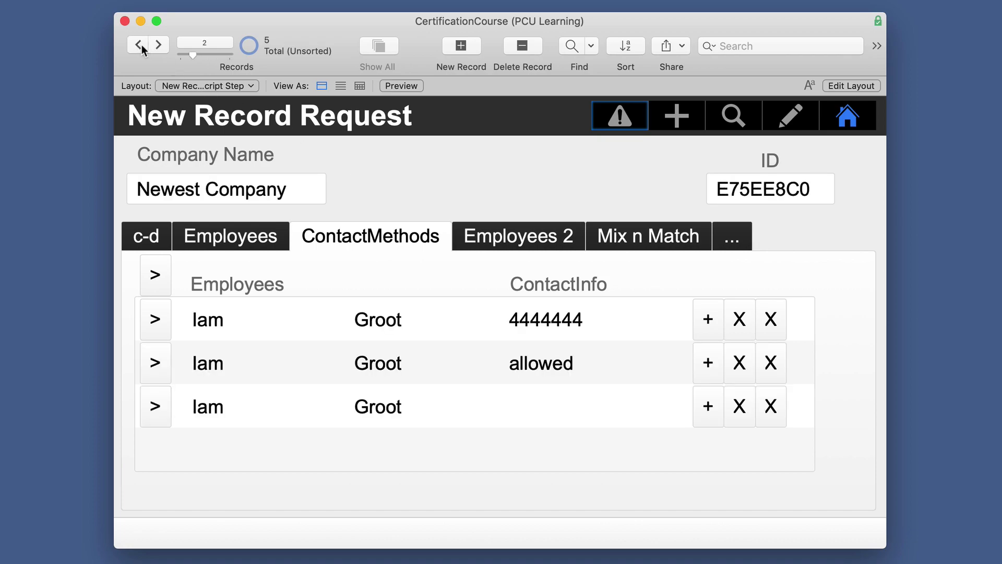
click(154, 364)
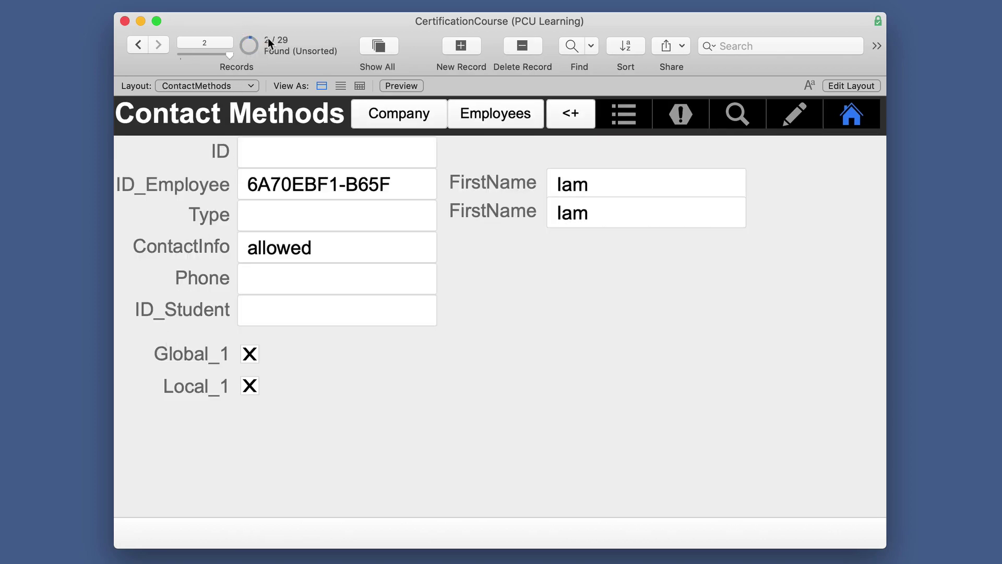
click(391, 50)
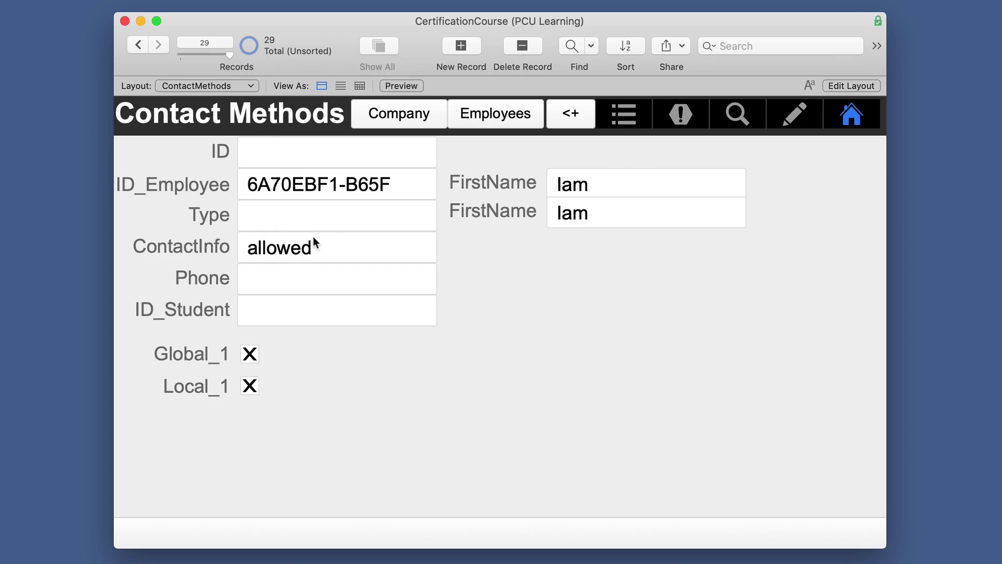
Return to Newest Company and view its Employees portal showing 'allowed' and 4444444.
click(583, 110)
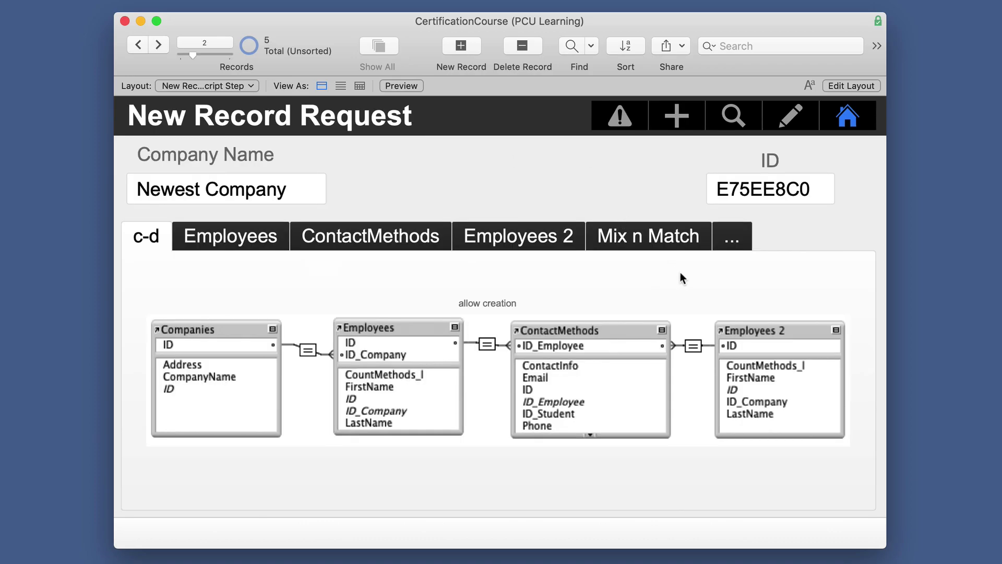
click(440, 239)
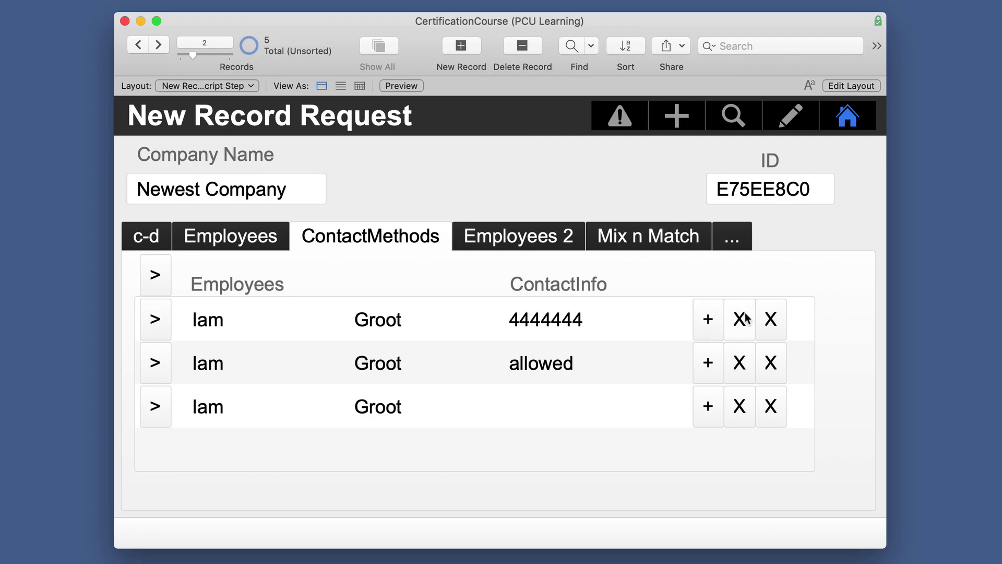
click(238, 240)
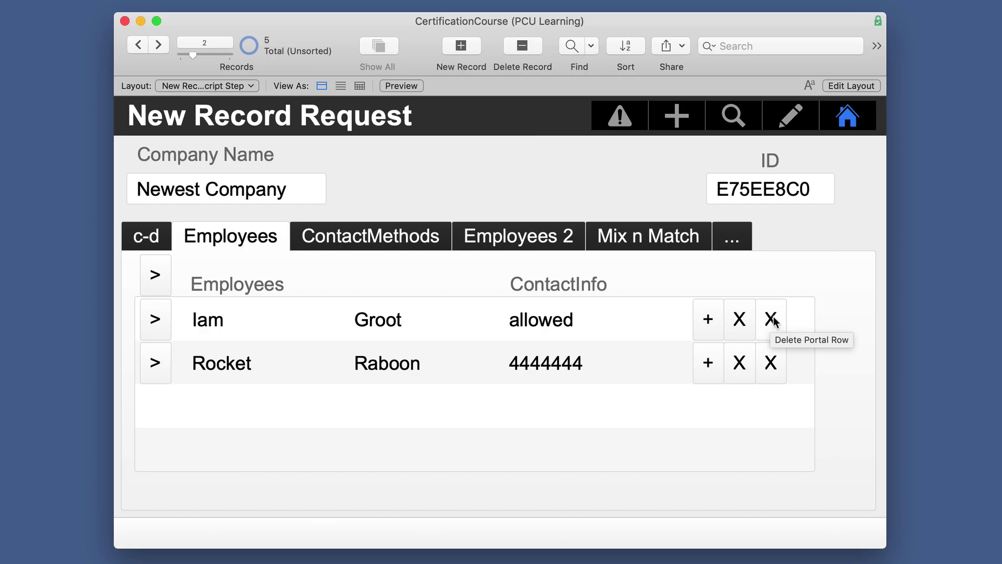
In Layout mode, look up Delete steps for the row's + button without changing its action.
click(827, 85)
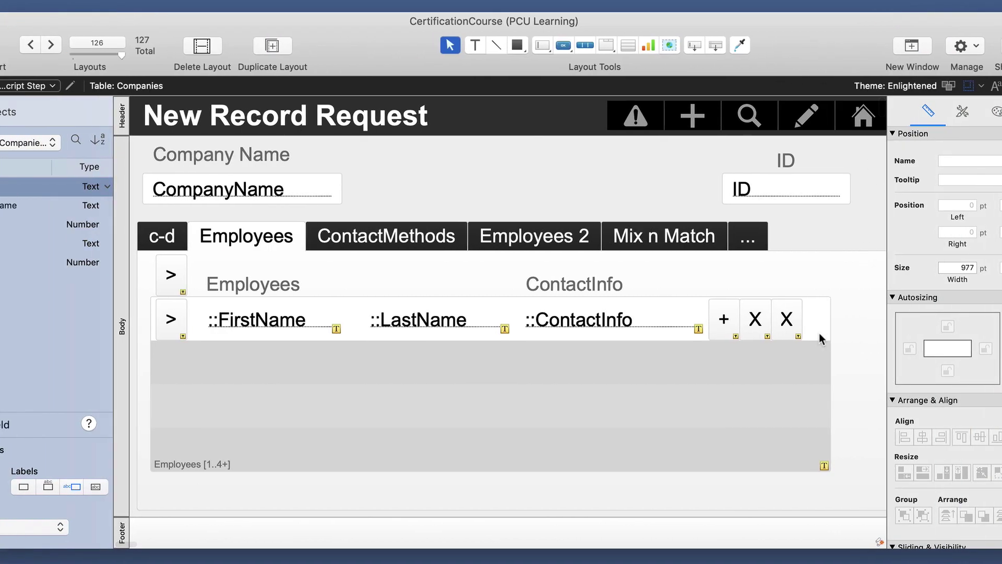
double_click(725, 319)
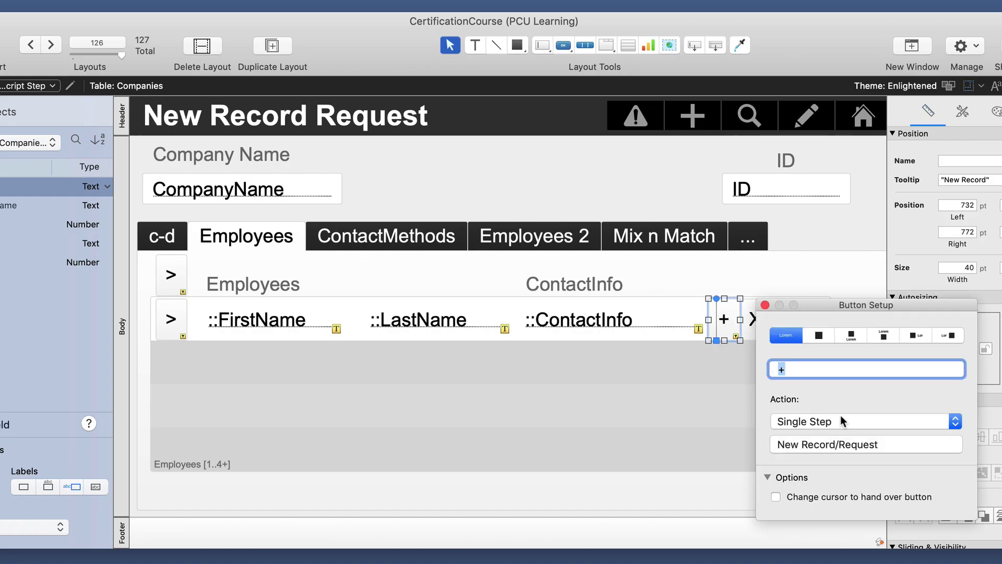
click(833, 445)
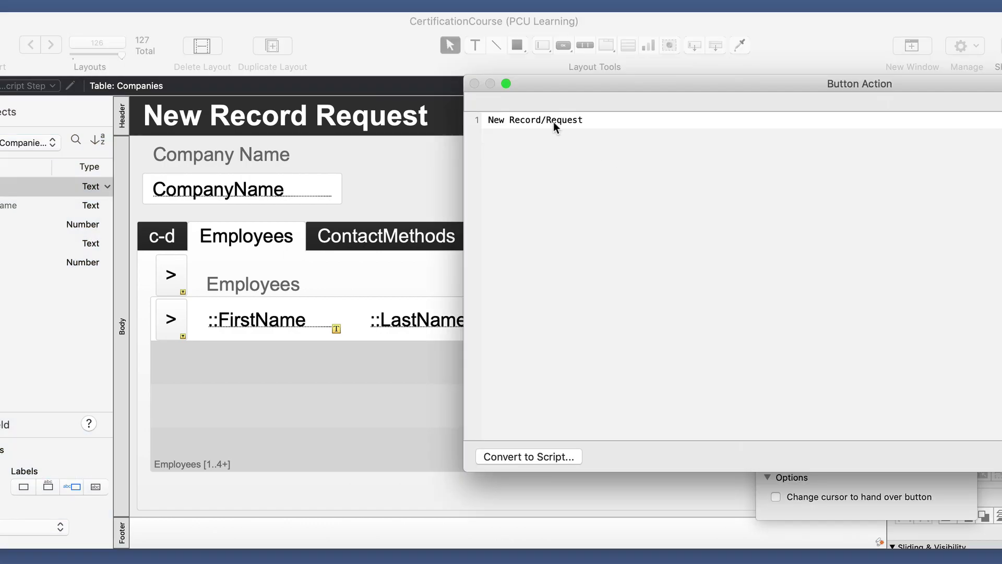
click(553, 121)
key(BackSpace)
text(ne)
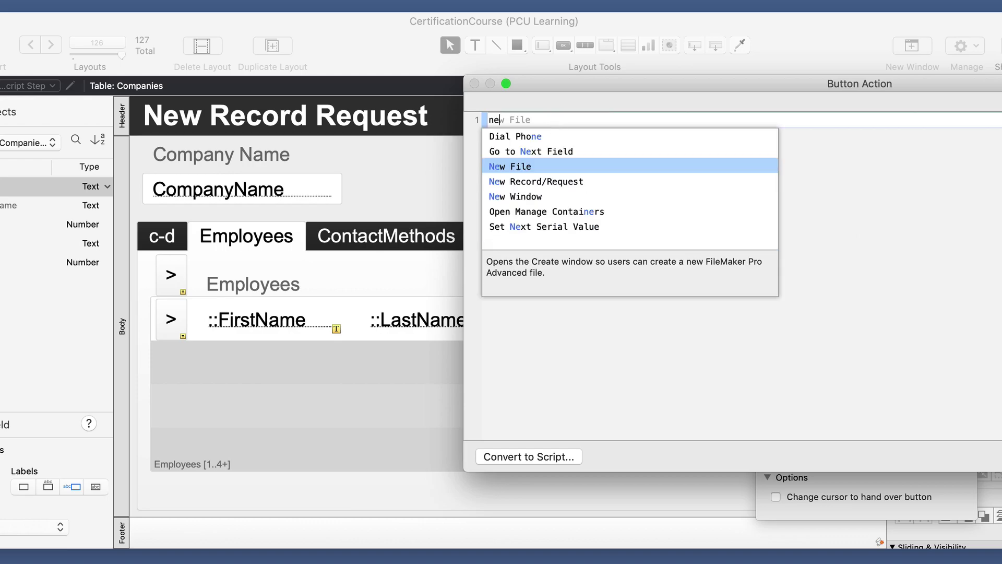
text(w)
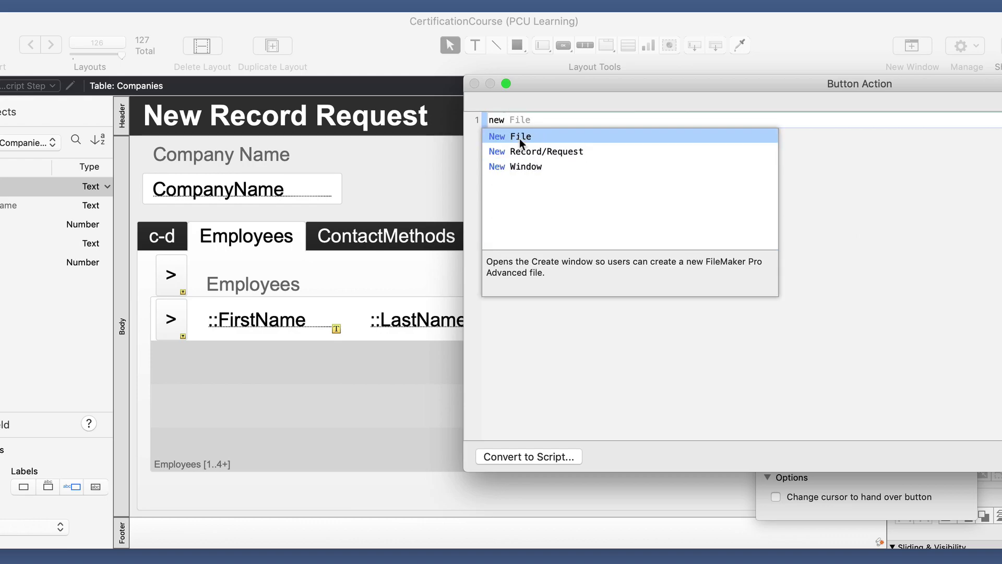
key(BackSpace)
key(BackSpace)
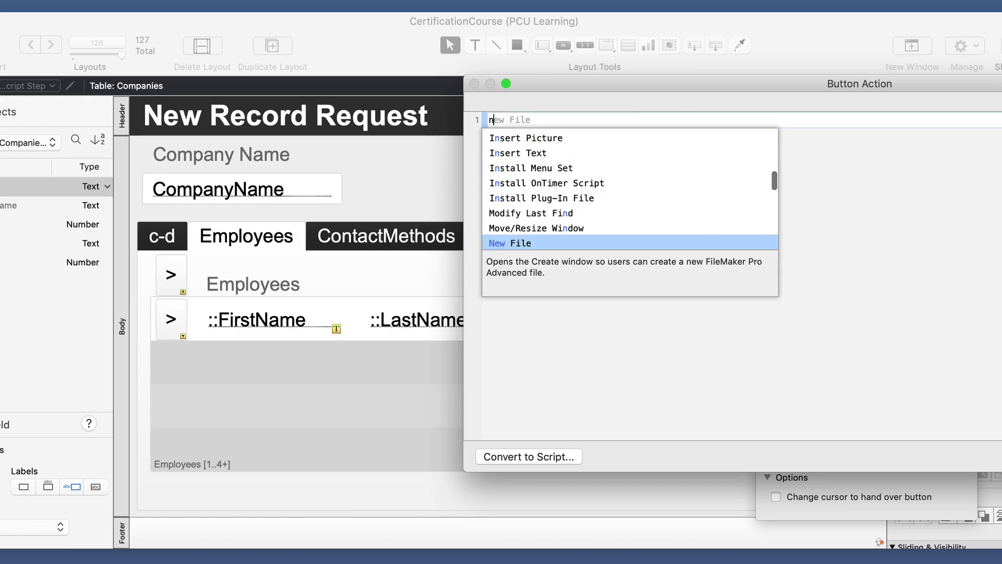
key(BackSpace)
text(del)
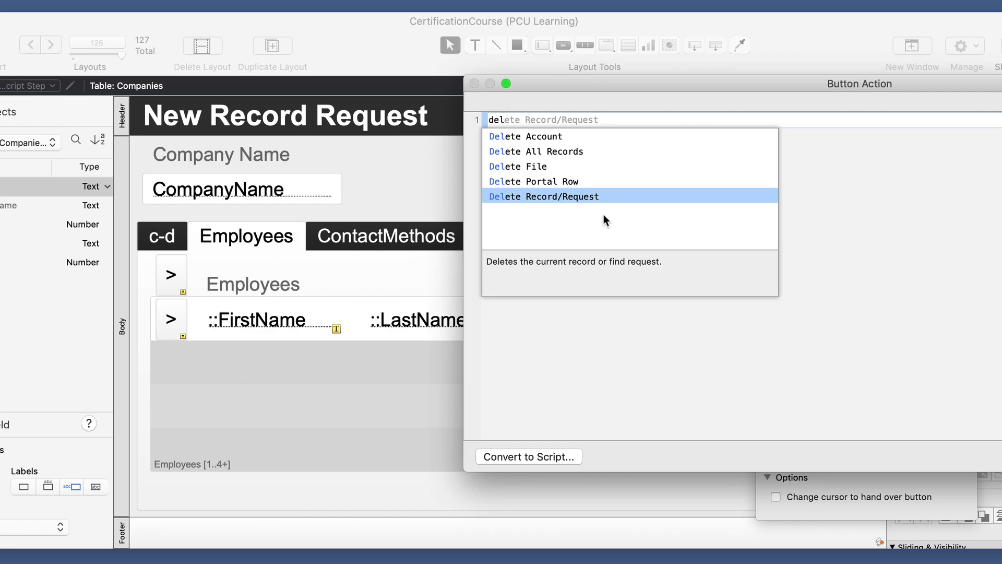
key(Escape)
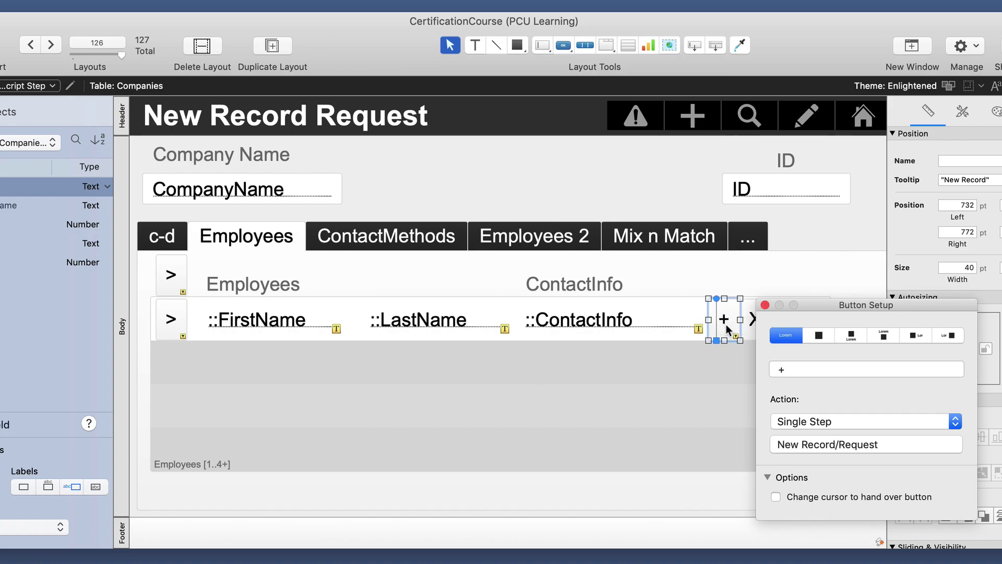
click(766, 305)
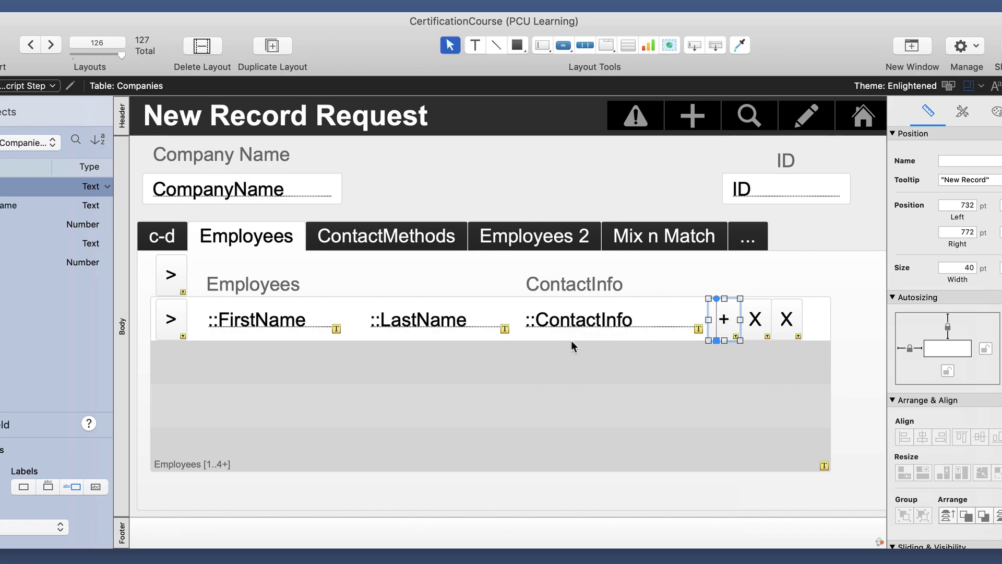
Review the portal script steps for the + button, keeping New Record/Request as its action.
double_click(726, 328)
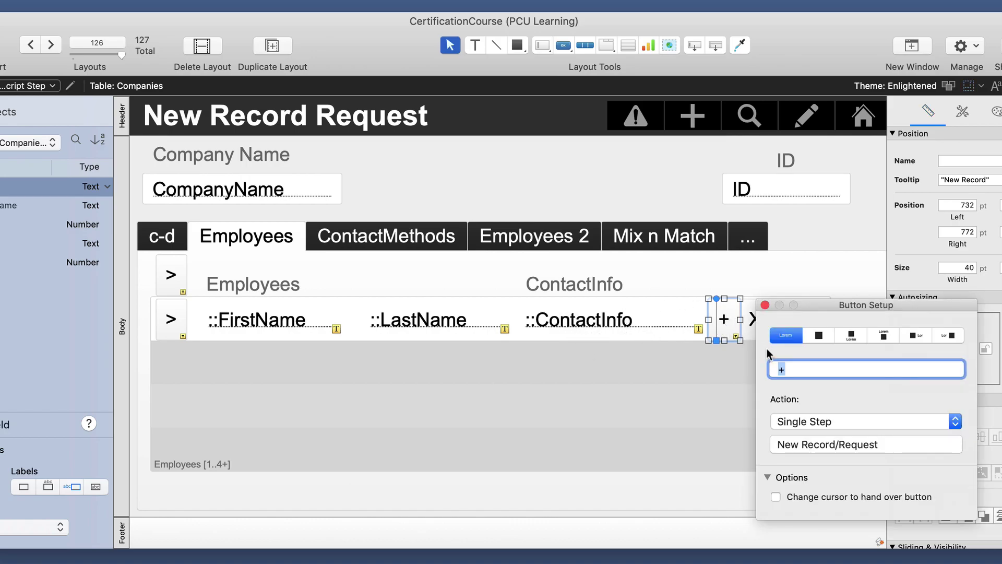
click(828, 444)
click(550, 120)
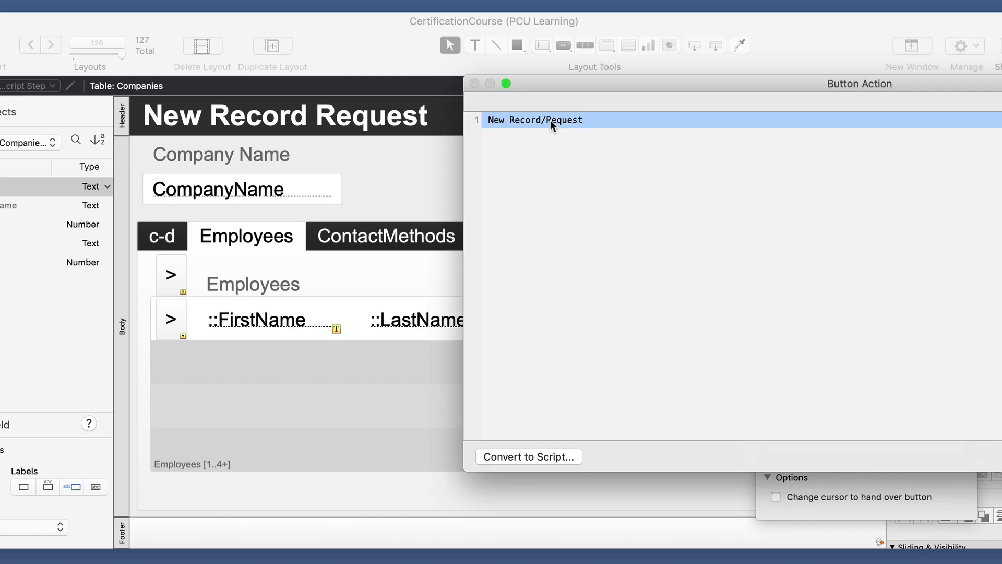
key(Delete)
text(portal)
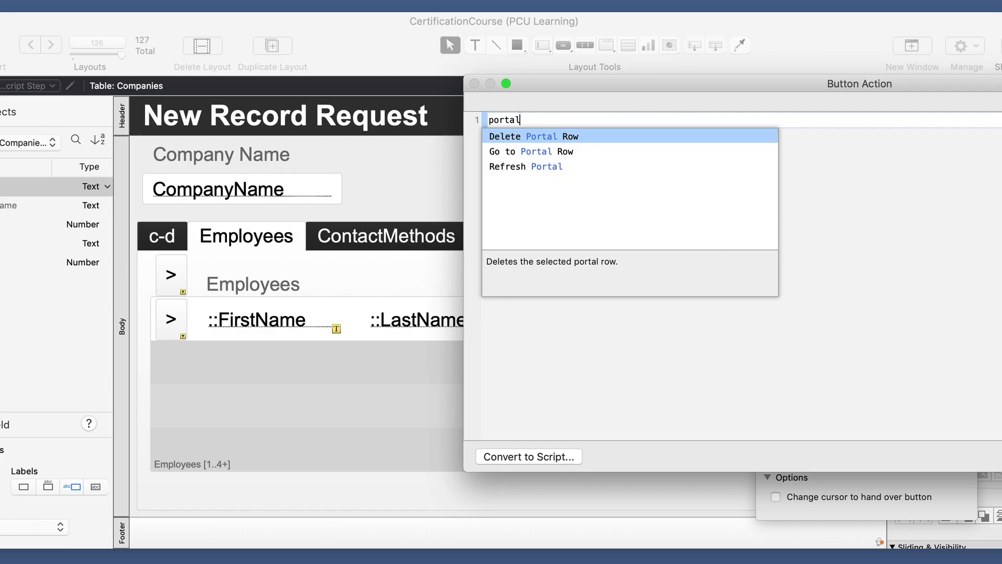
key(Escape)
key(Escape)
click(765, 305)
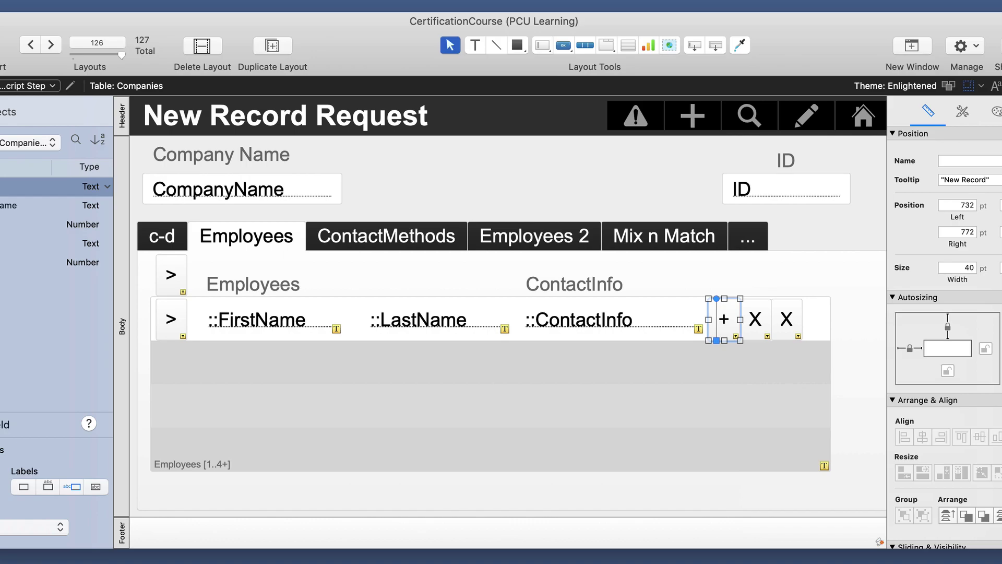
Save the layout changes and view Newest Company's Employees portal listing two employees.
key(super+b)
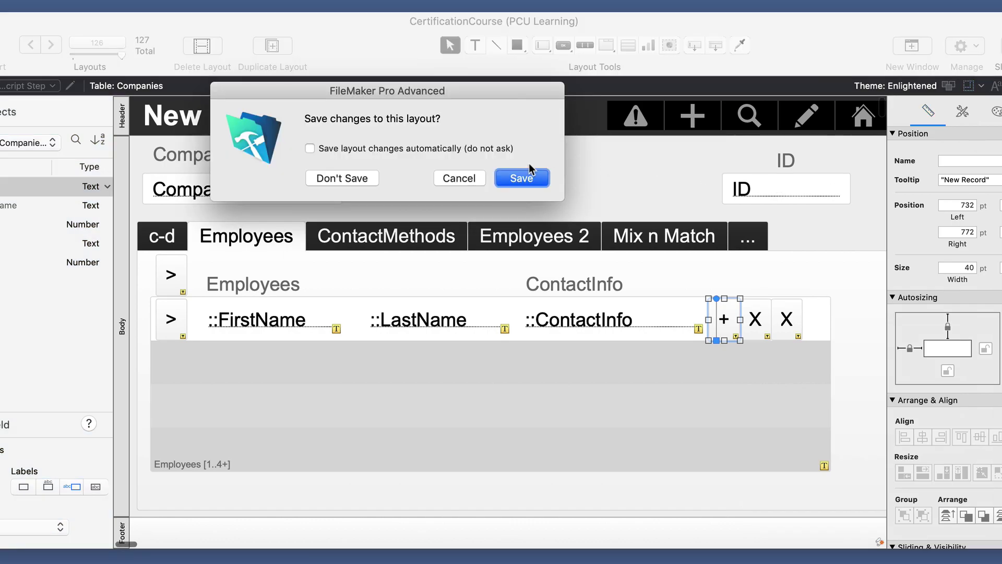
key(Return)
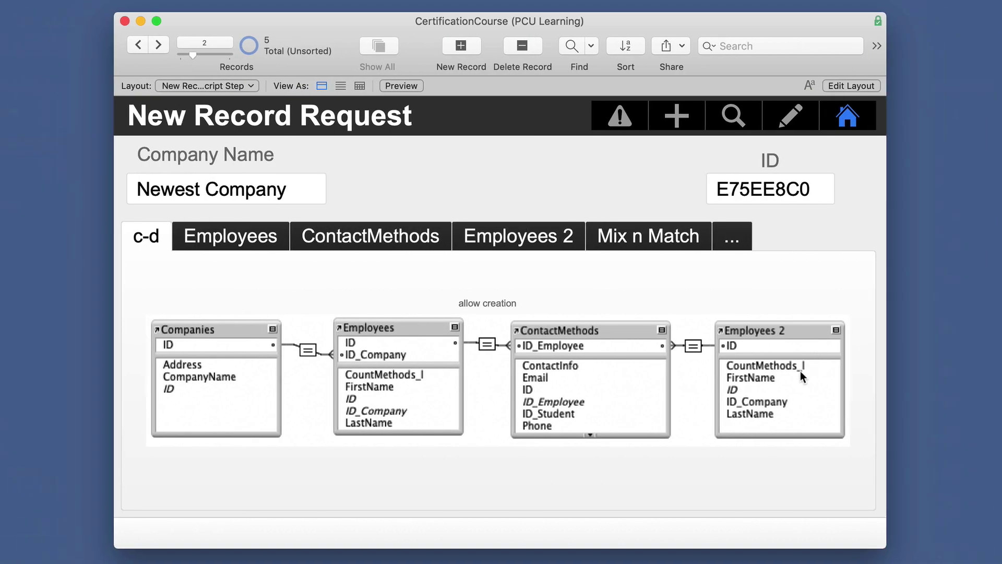
click(337, 230)
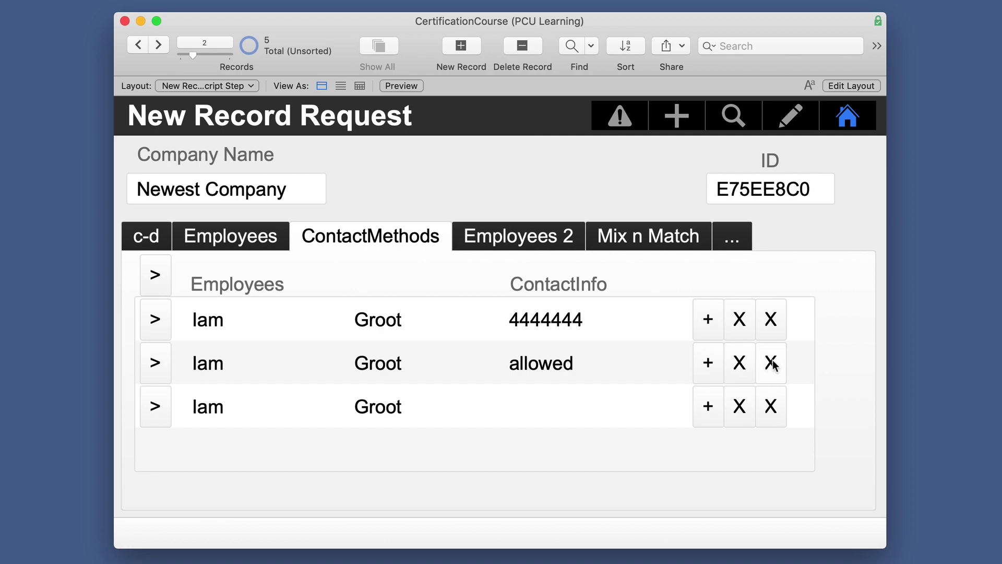
click(261, 238)
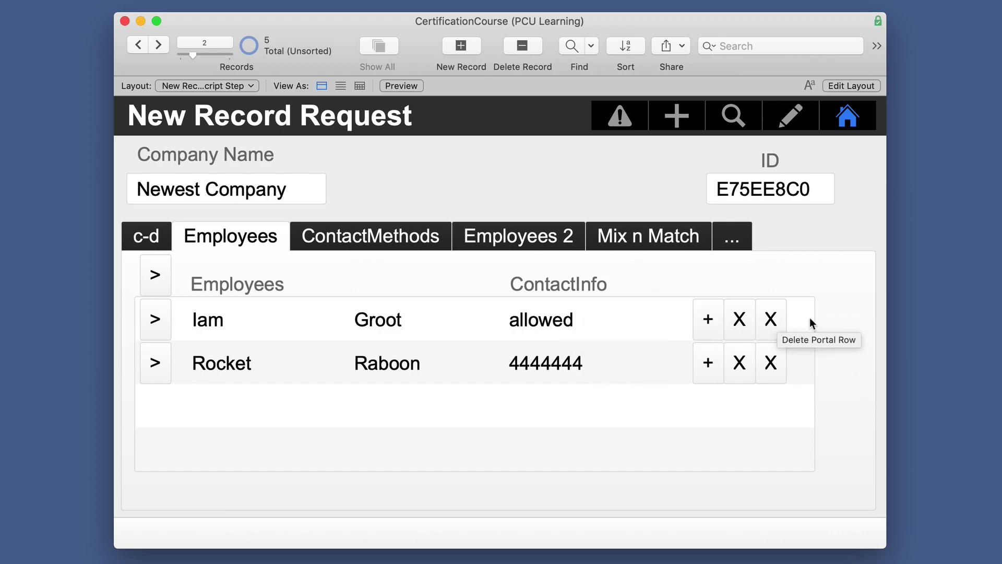
Delete the first employee's row from the Employees portal, confirming the related record deletion.
click(784, 321)
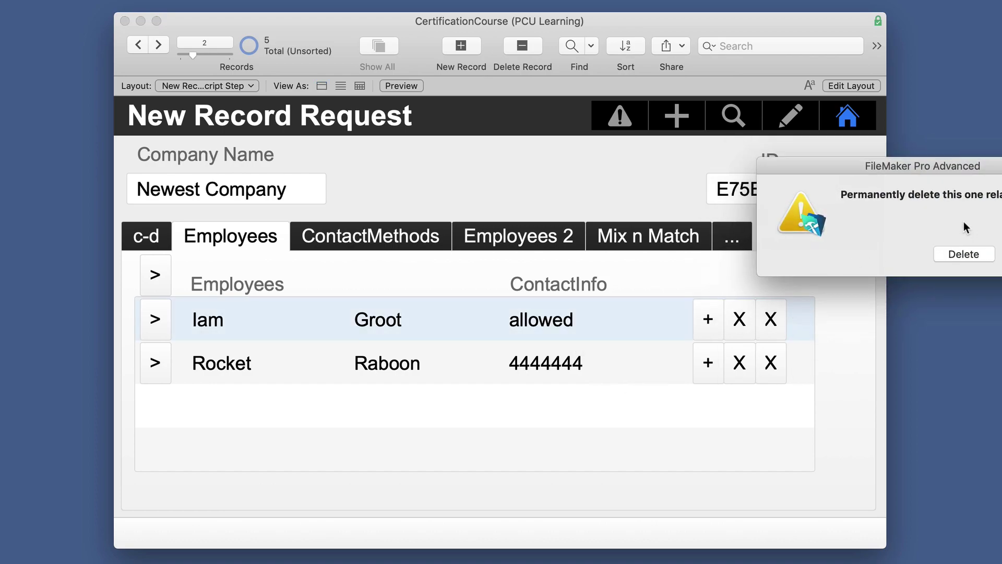
drag(989, 167, 675, 166)
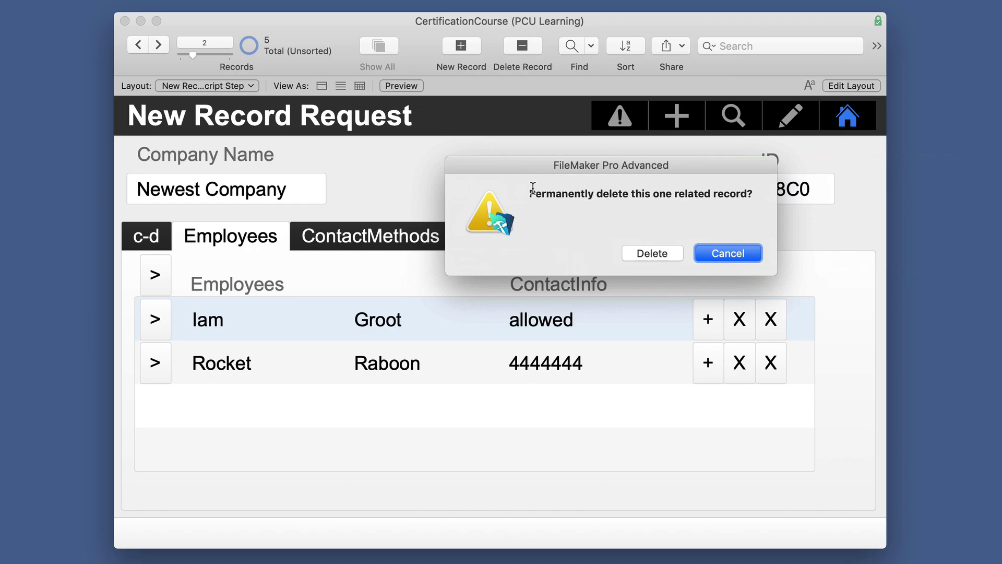
click(656, 254)
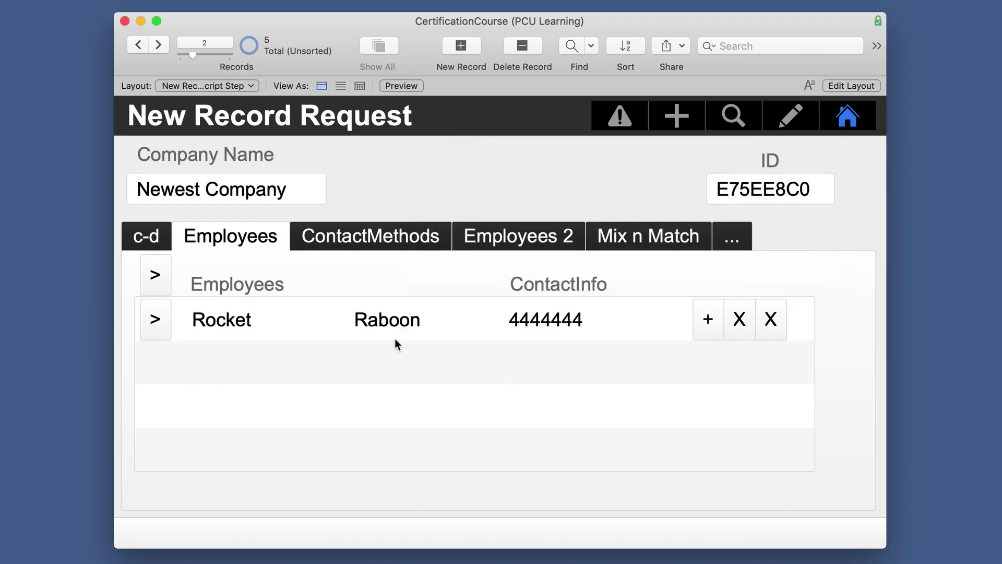
click(557, 325)
click(330, 252)
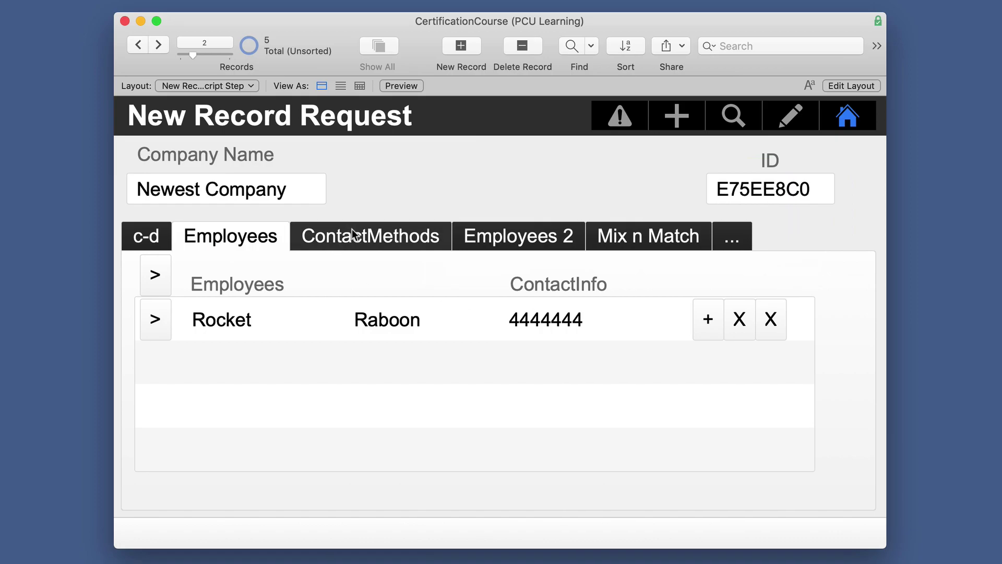
Switch between the ContactMethods and Employees tabs to confirm only Rocket Raboon (4444444) remains.
click(352, 234)
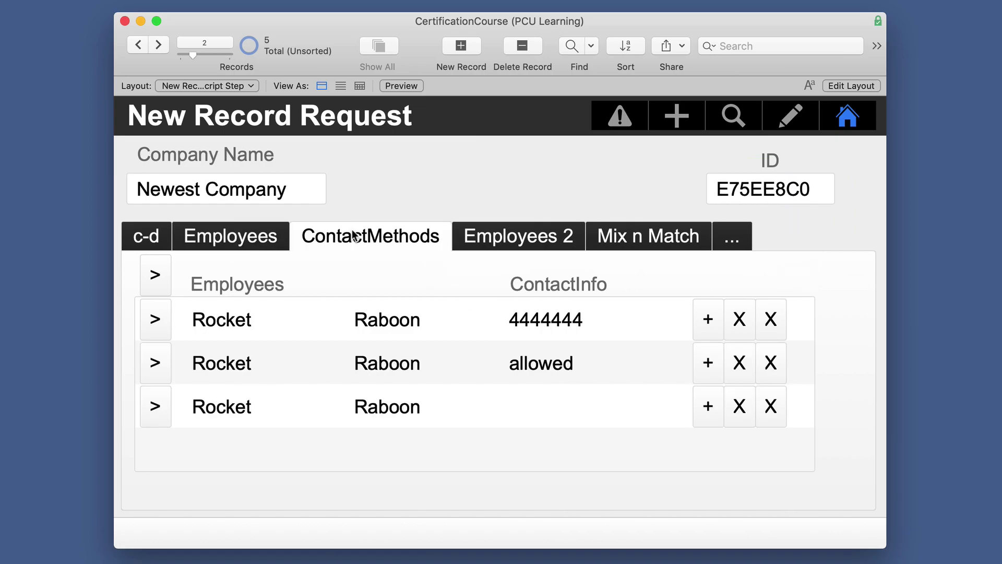
click(235, 230)
click(379, 246)
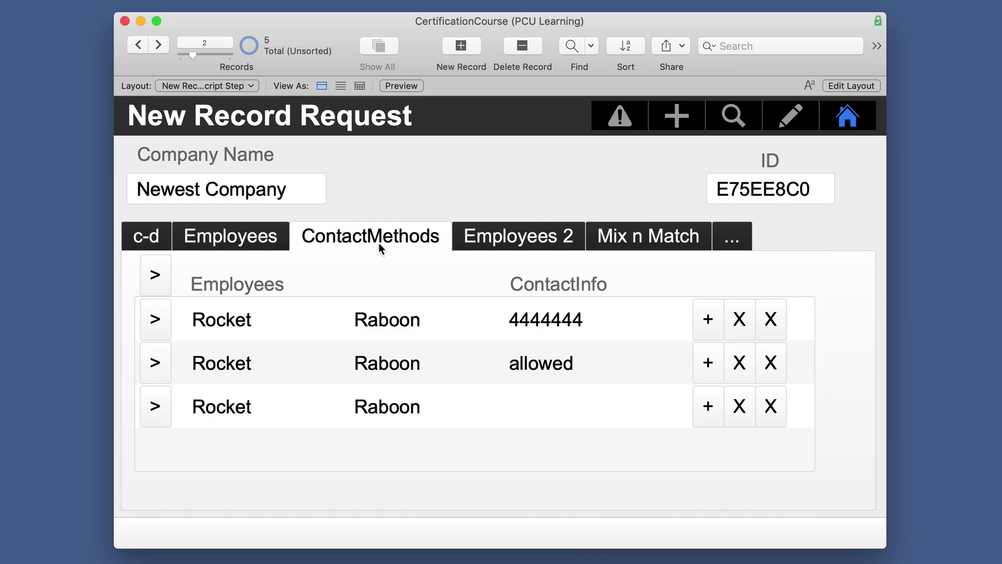
click(235, 238)
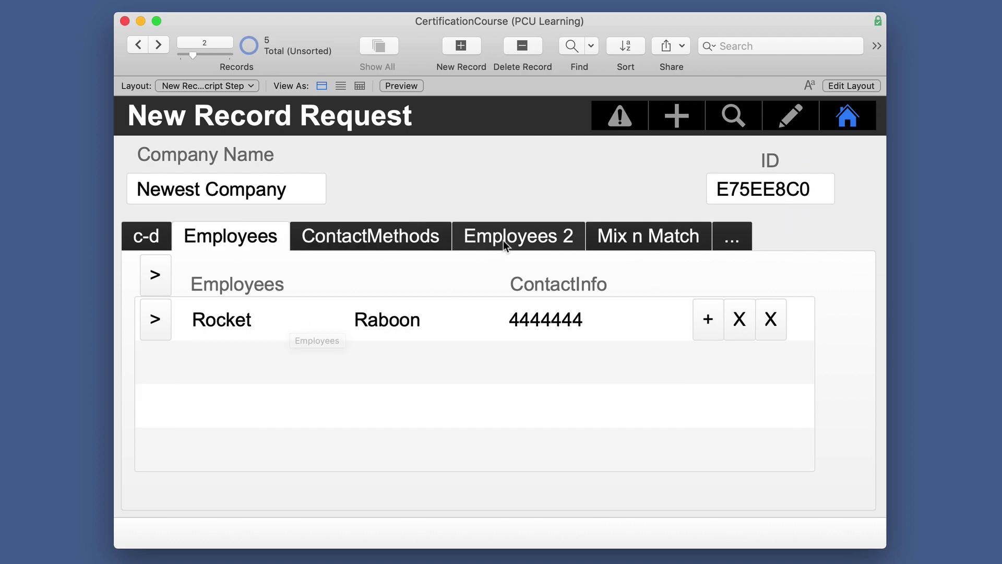
click(402, 238)
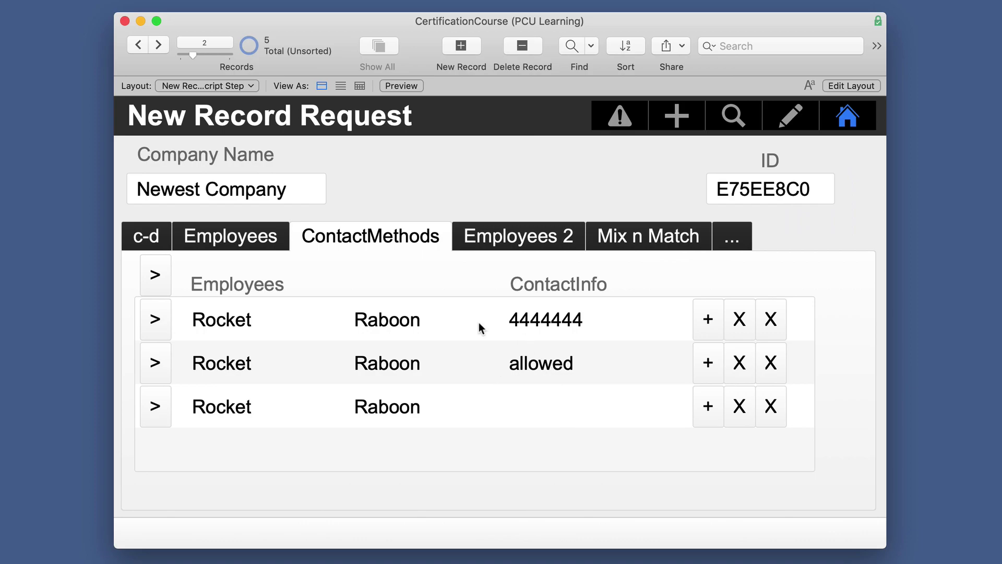
click(244, 241)
click(354, 247)
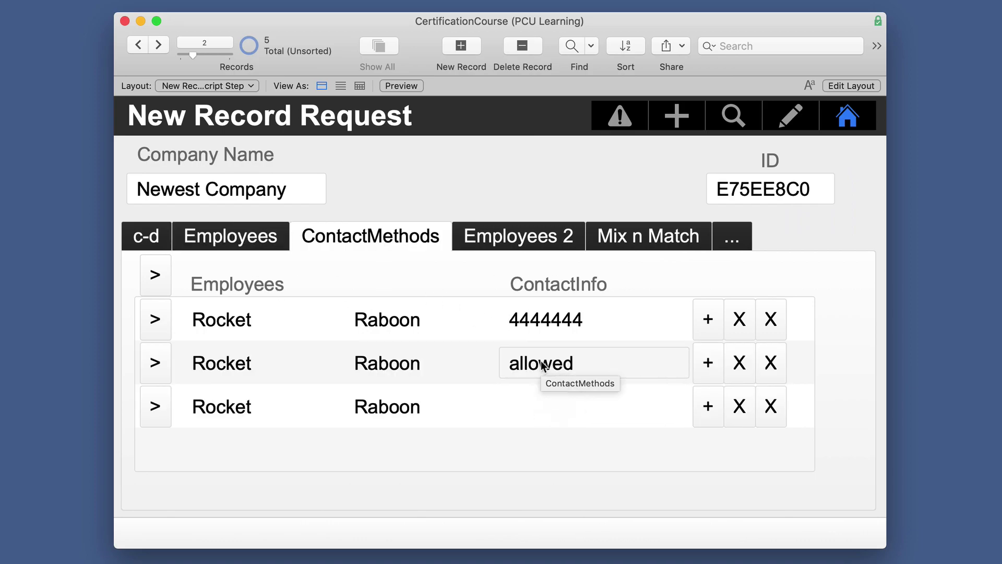
click(226, 247)
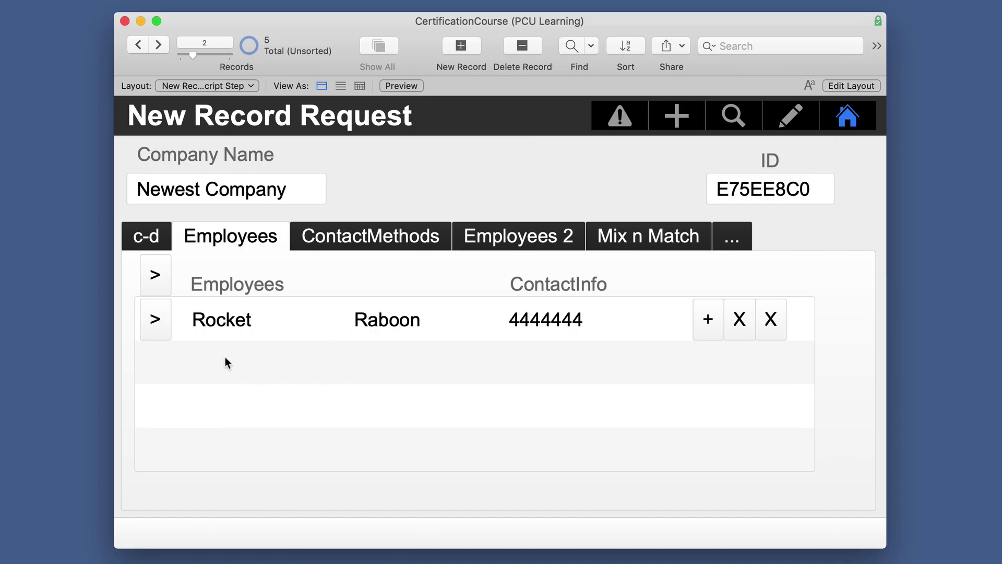
click(153, 316)
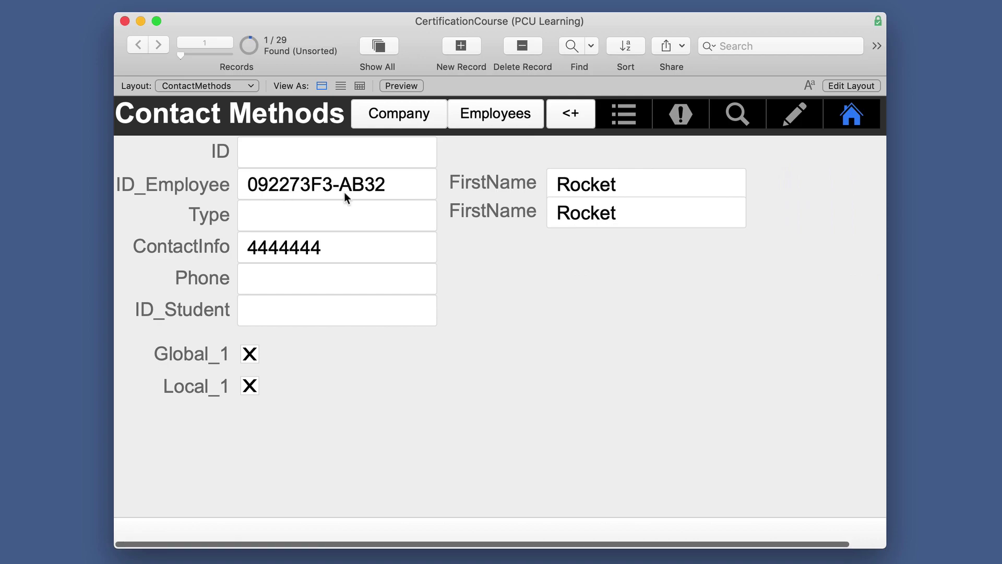
click(570, 114)
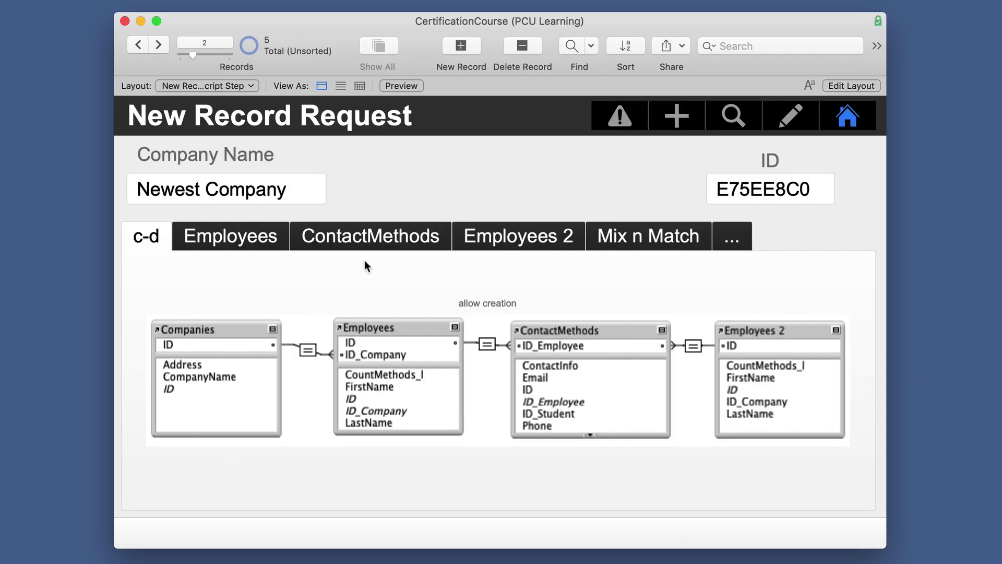
click(253, 223)
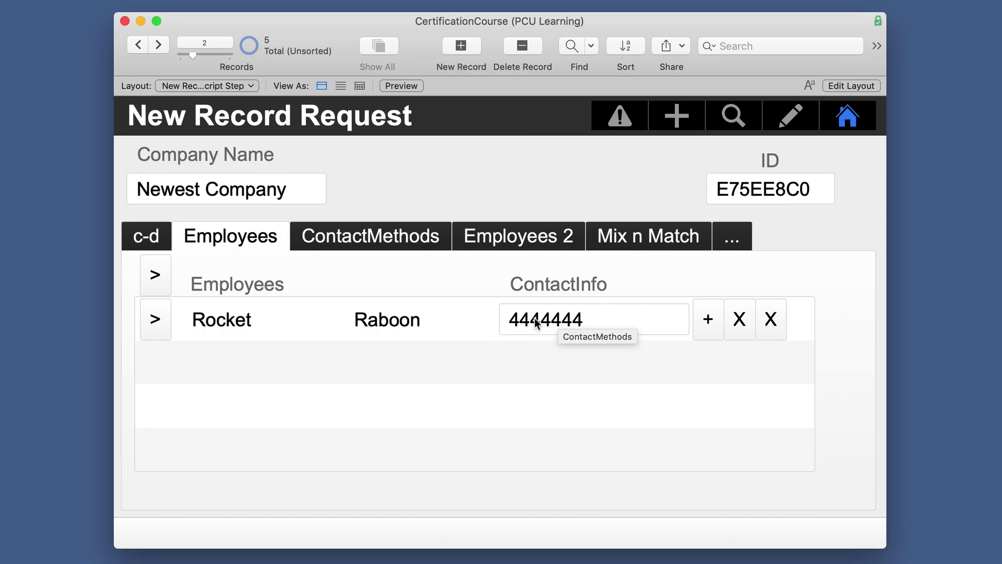
click(156, 319)
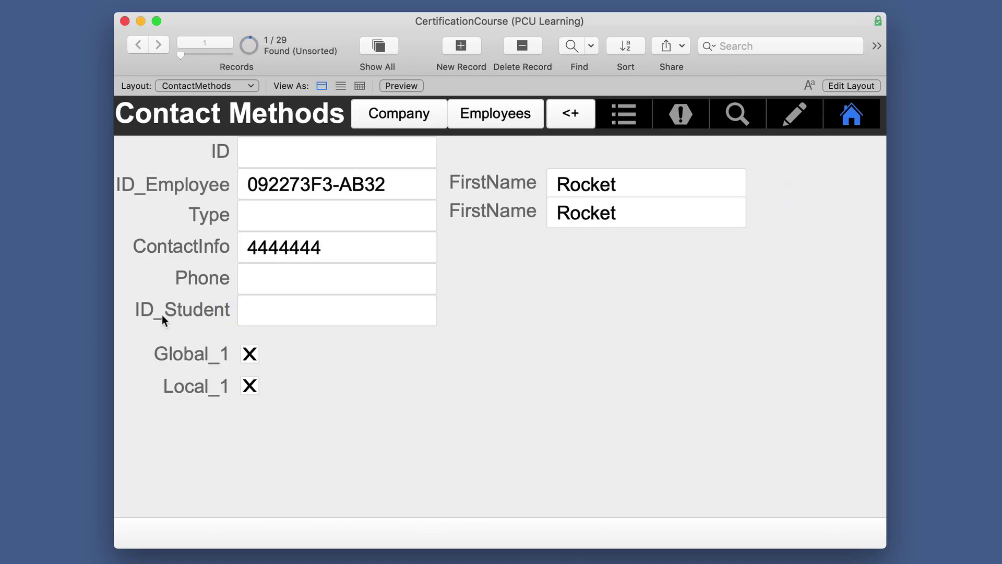
click(570, 113)
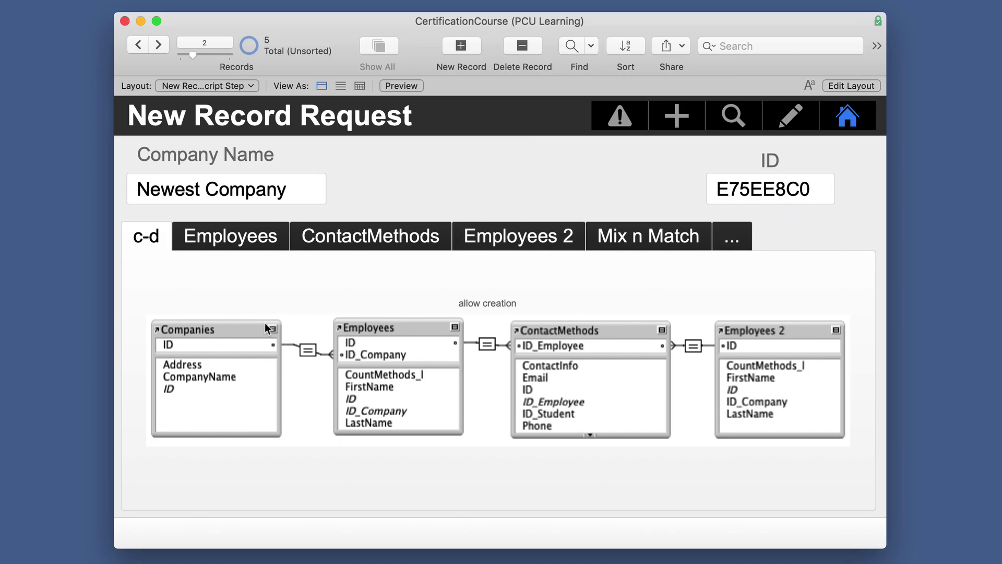
click(236, 248)
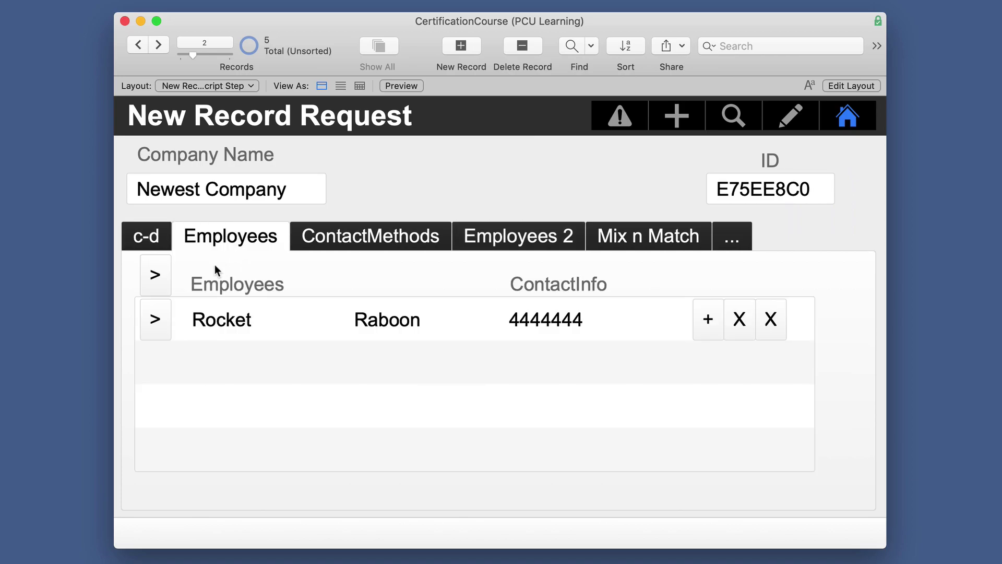
Create a new employee record named Iam Groot.
click(157, 277)
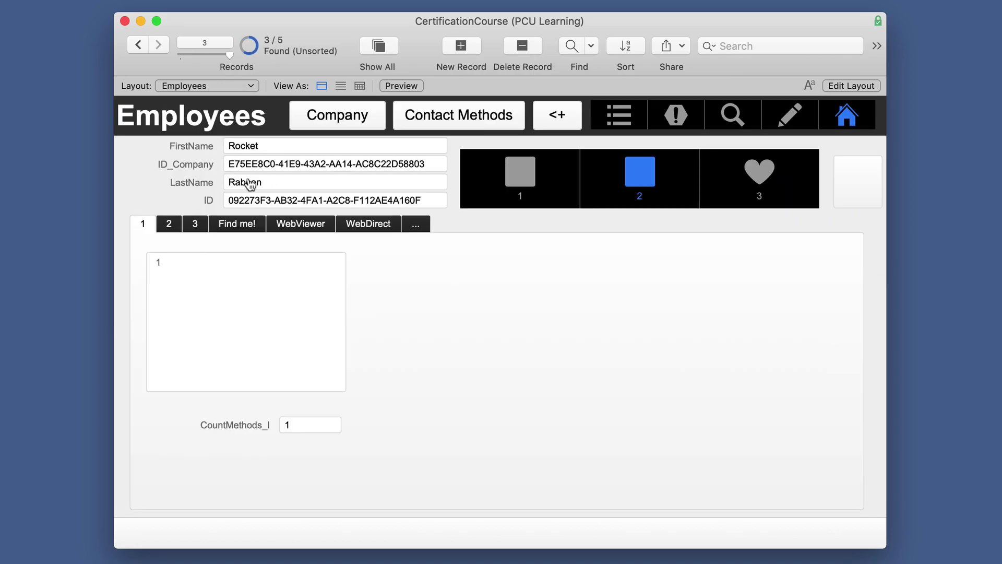
key(super+n)
text(Iam)
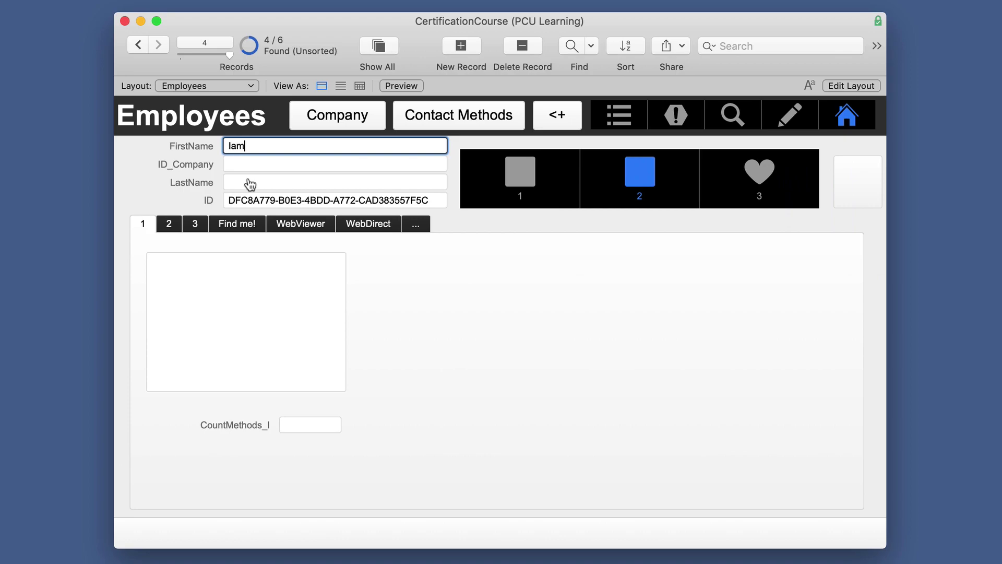
key(Tab)
key(Tab)
text(FGr)
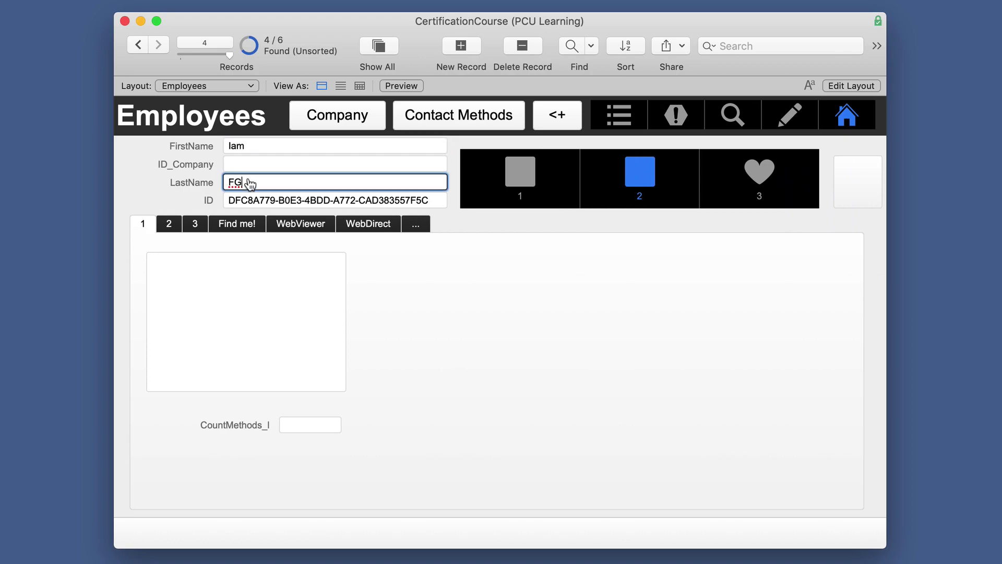
key(BackSpace)
key(BackSpace)
key(BackSpace)
text(Groot)
Copy the previous employee's ID_Company into Groot's empty ID_Company field and commit it.
click(274, 163)
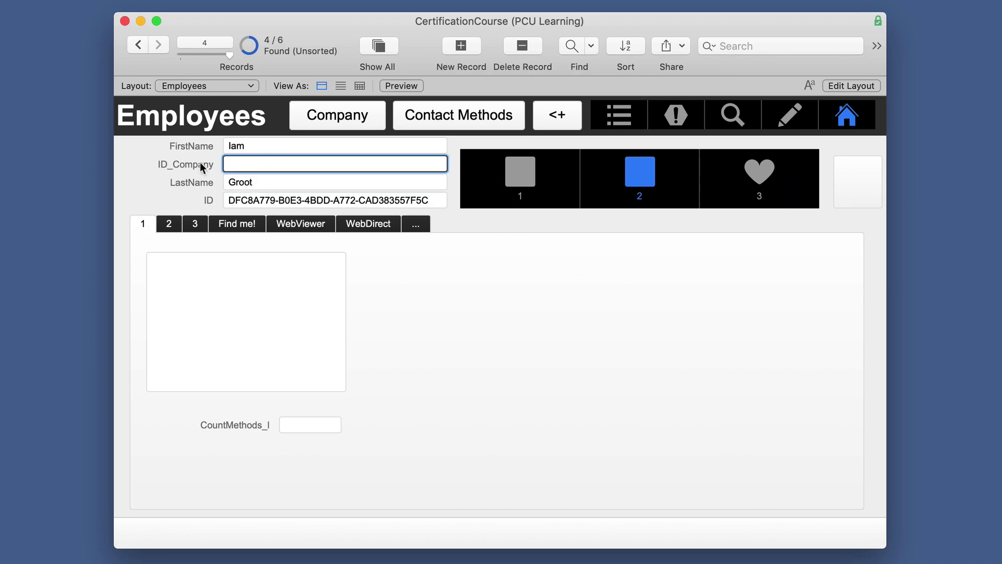
click(135, 46)
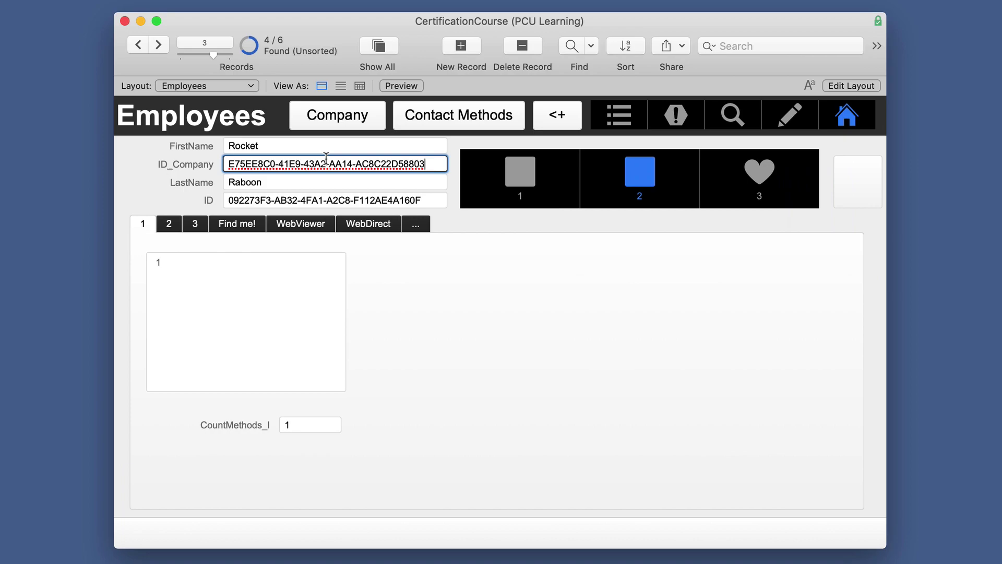
key(super+a)
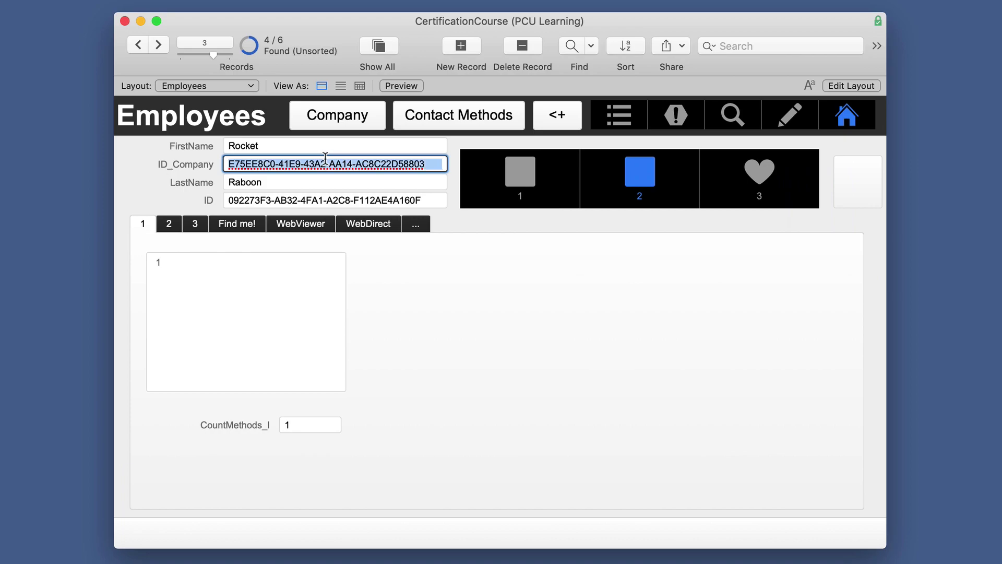
click(160, 47)
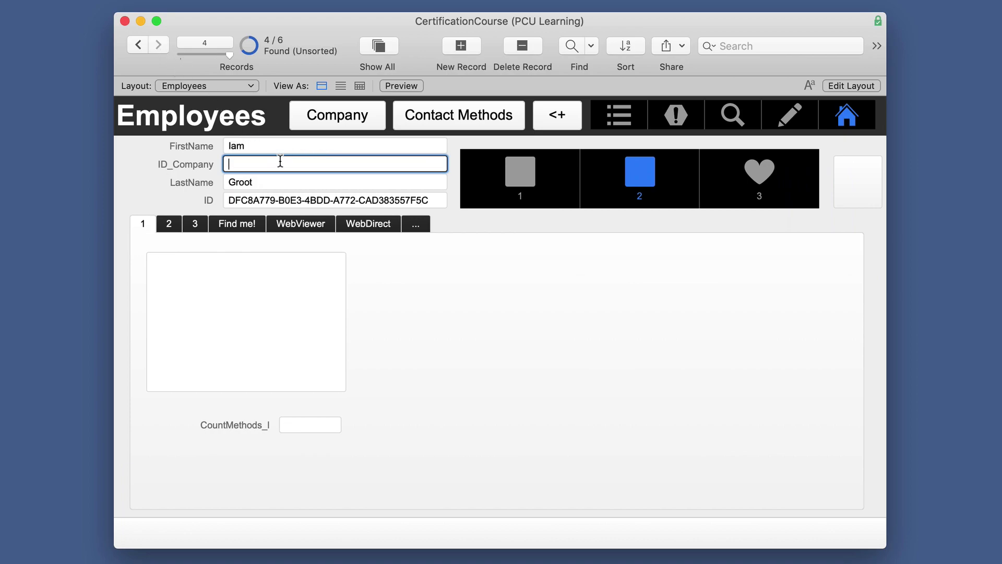
text(E75EE8C0-11E9-43A2-AA14-AC8C22D58803)
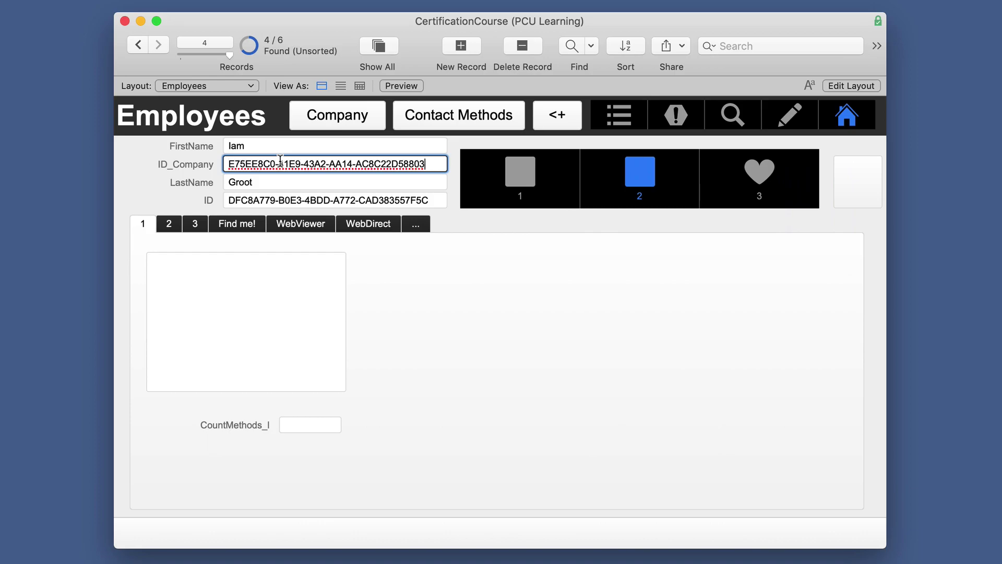
click(132, 174)
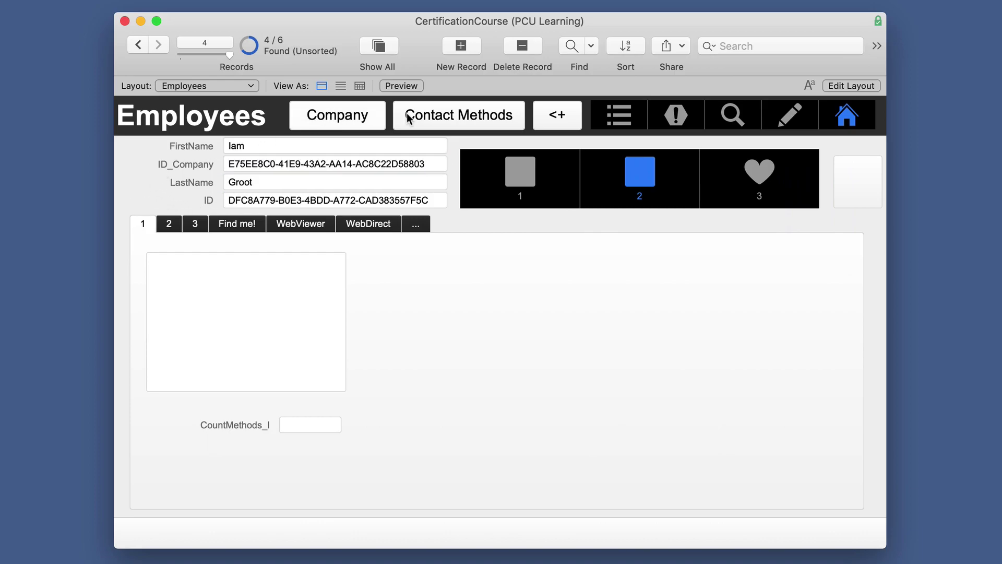
click(558, 115)
Browse the Employees, ContactMethods, Mix n Match and Employees 2 portals, ending on the relationship diagram.
click(261, 246)
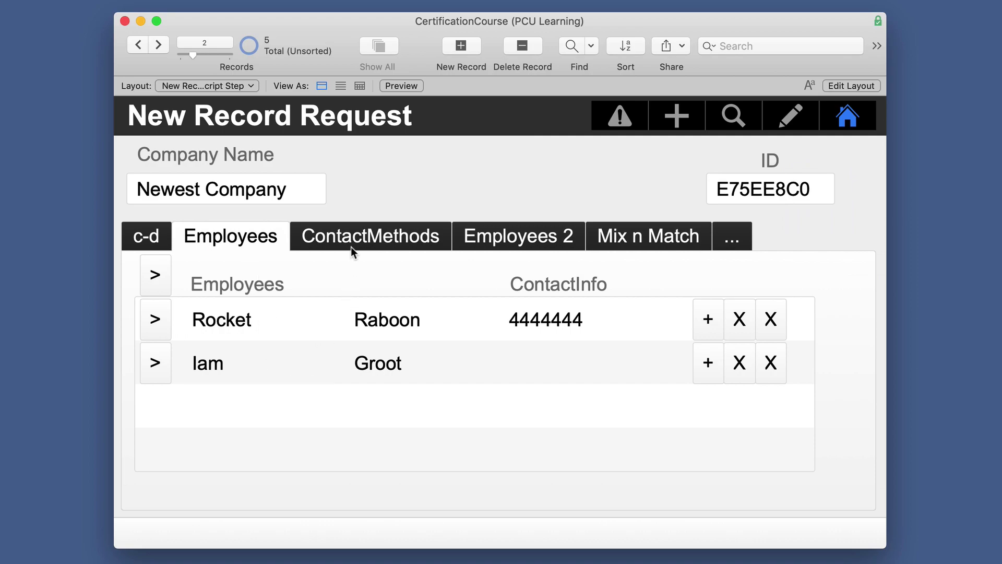
click(360, 236)
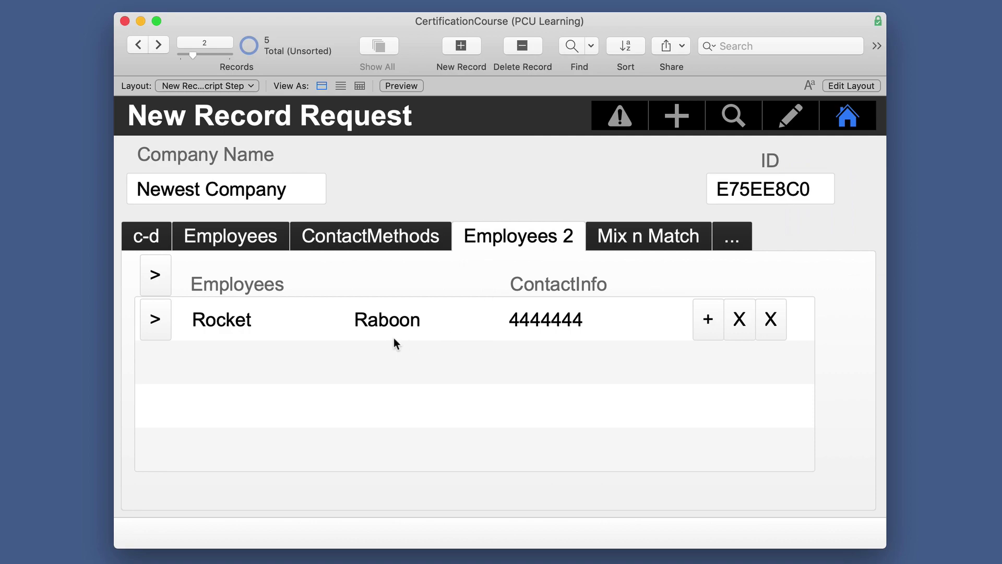
click(656, 243)
click(506, 247)
click(424, 243)
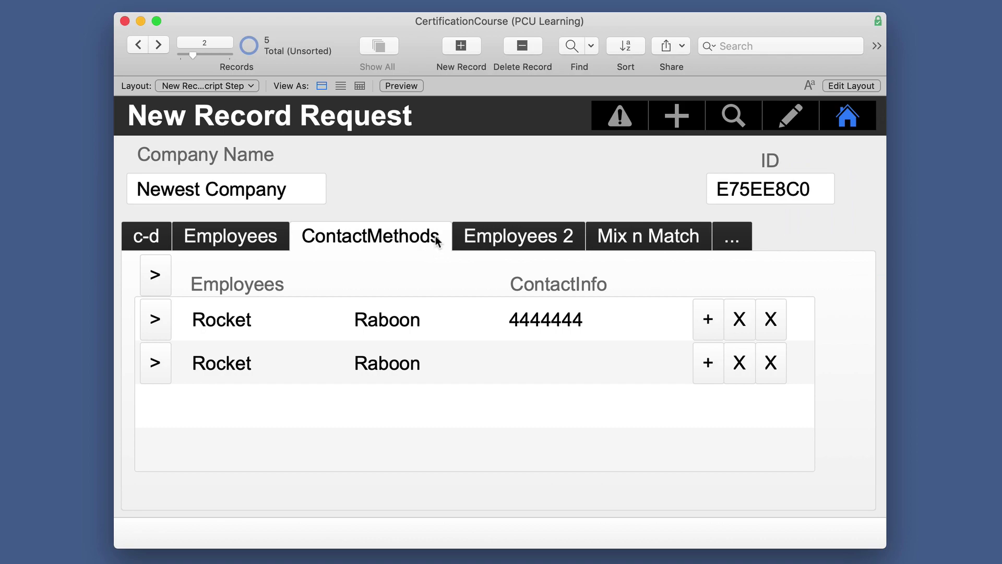
click(507, 238)
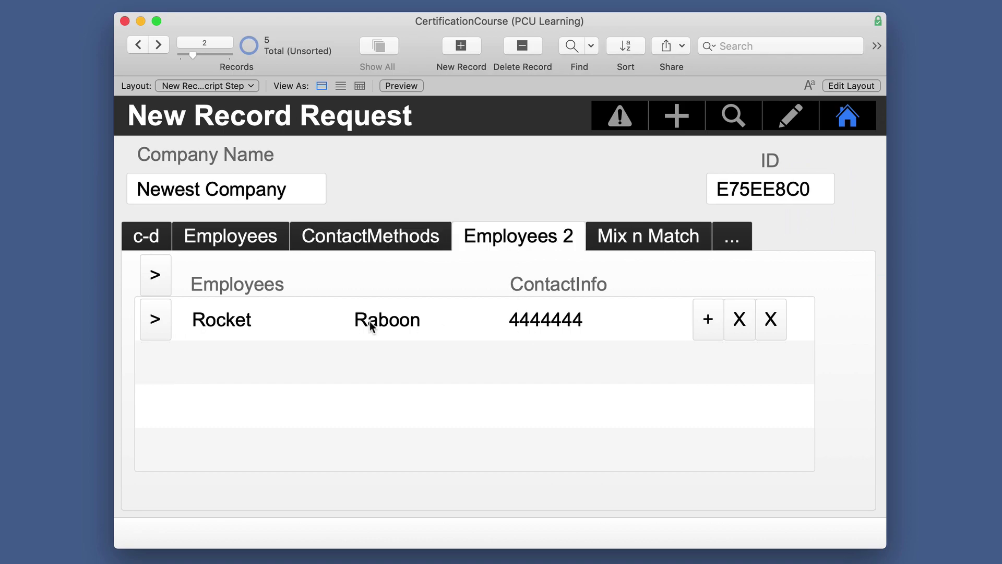
click(458, 324)
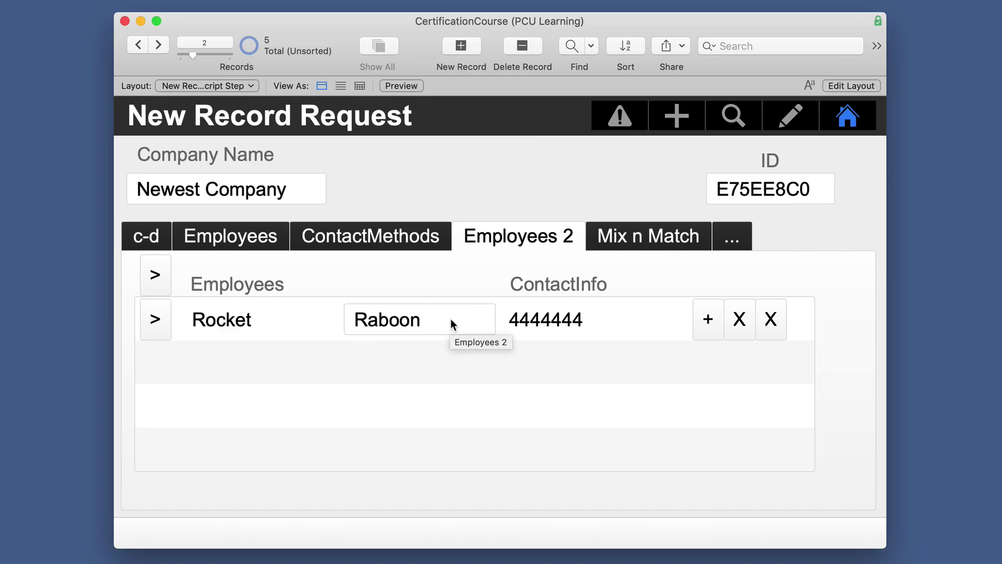
click(146, 238)
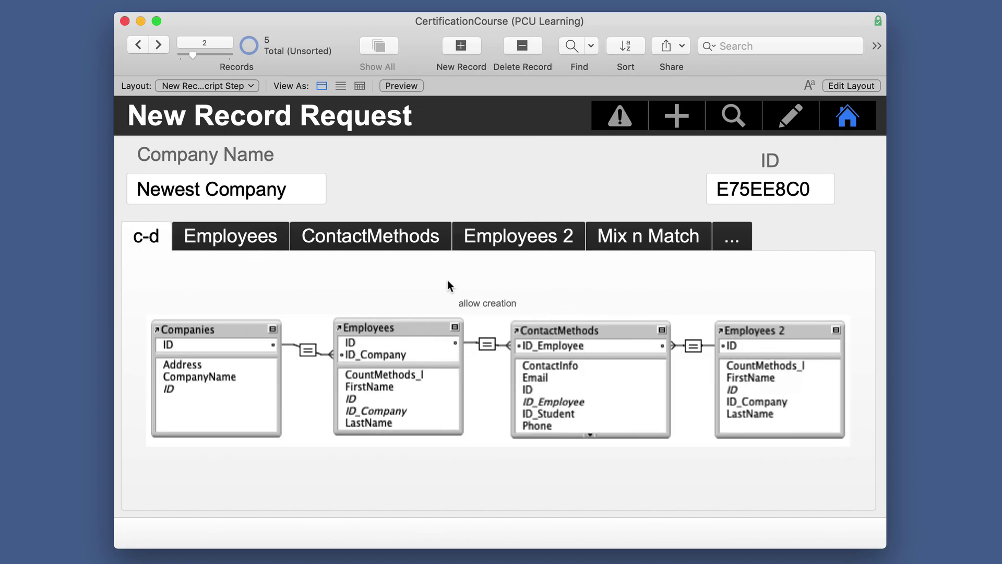
click(517, 238)
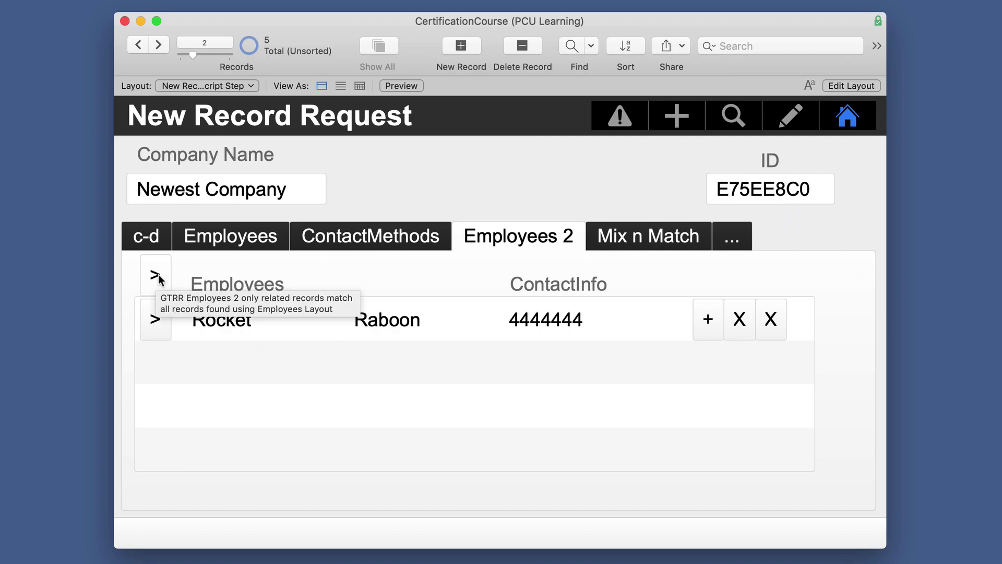
click(647, 224)
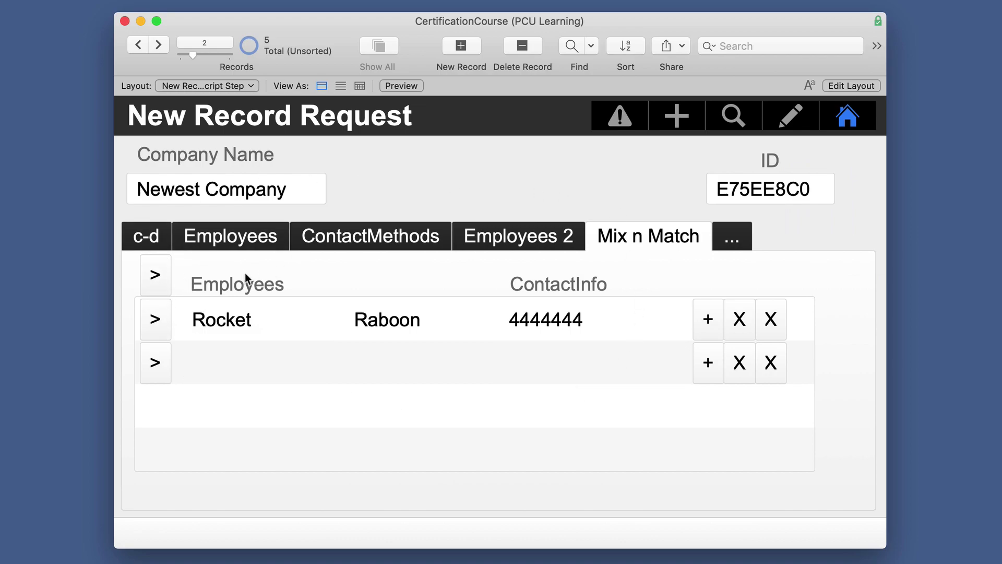
click(149, 239)
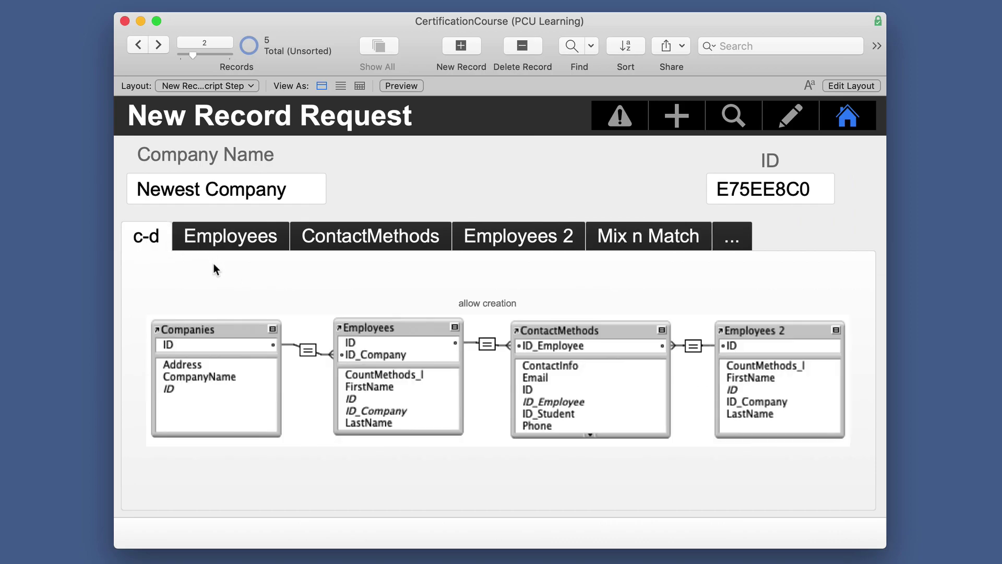
Check the Employees 4 portal on the Global layout, then open Manage Database Relationships.
click(626, 120)
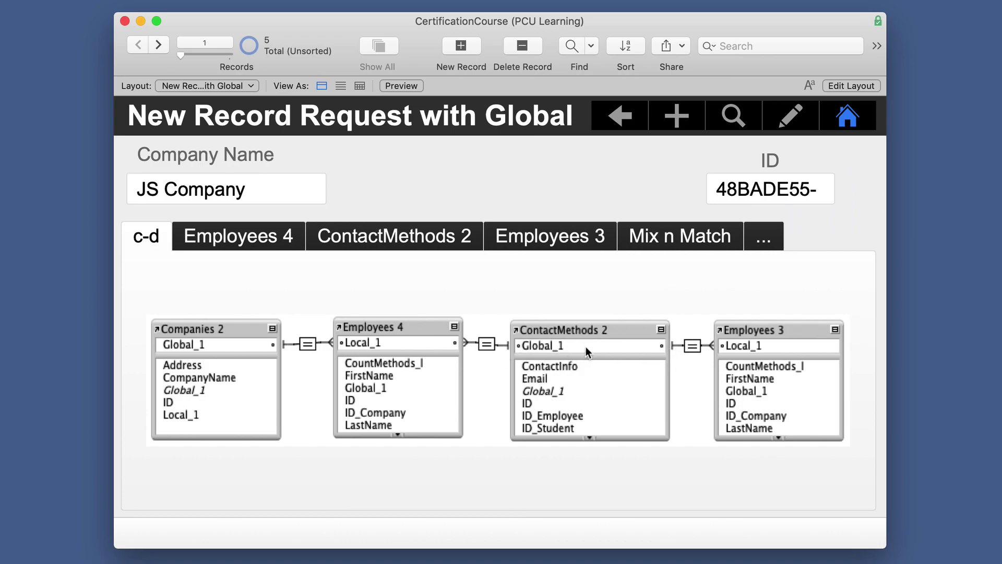
click(246, 242)
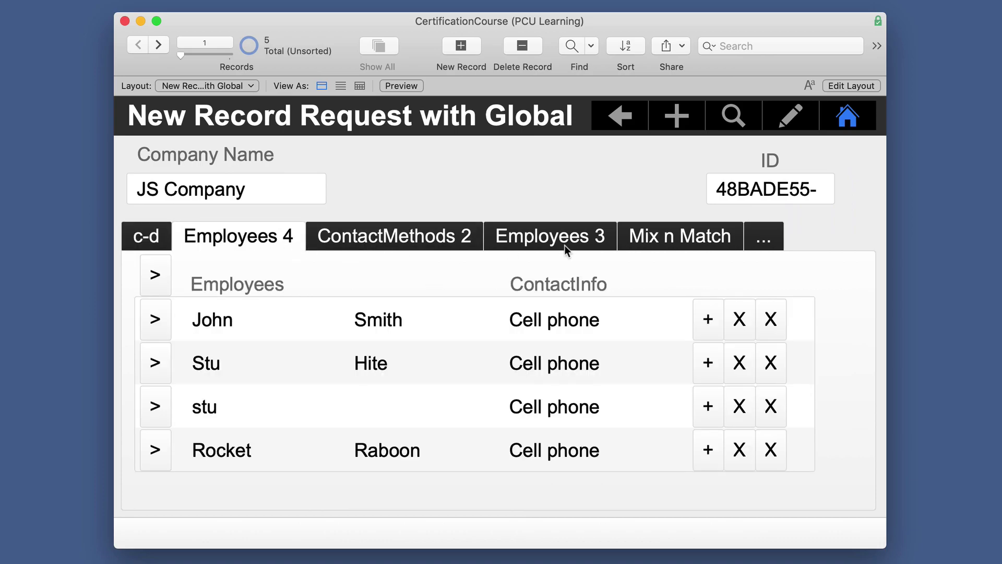
click(152, 241)
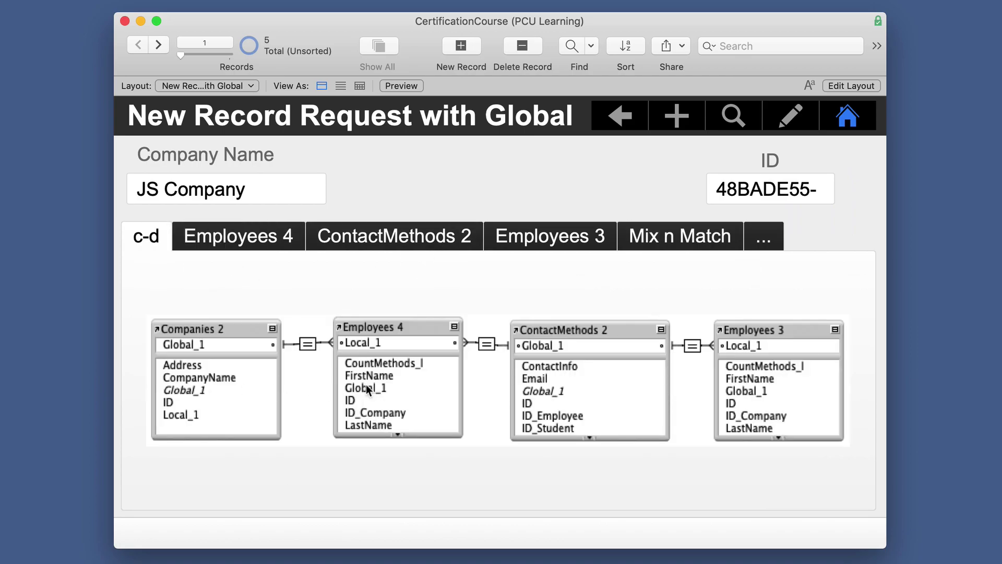
key(super+shift+d)
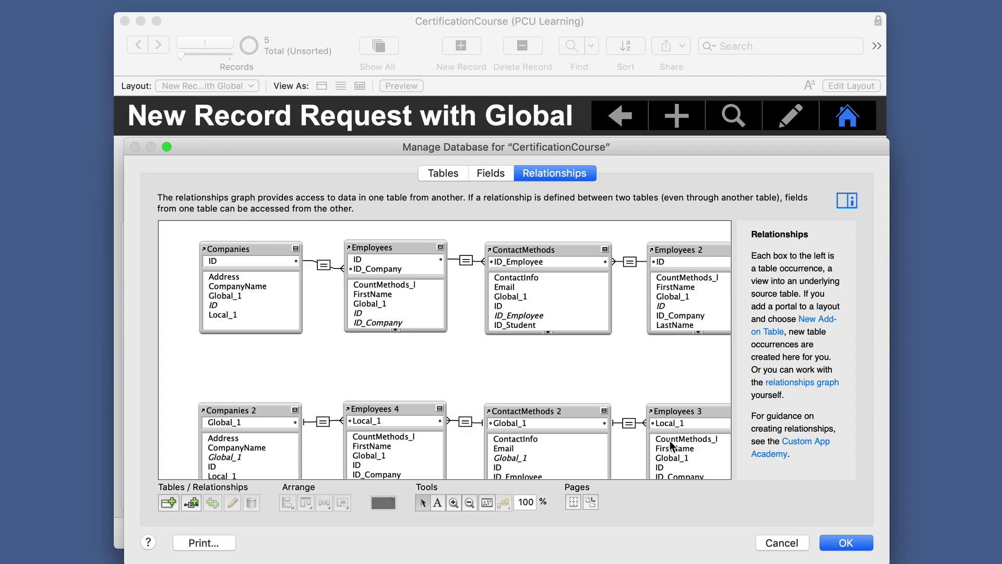
Enlarge Manage Database, inspect the Employees 4–ContactMethods 2 relationship, and close without changes.
drag(666, 157, 637, 99)
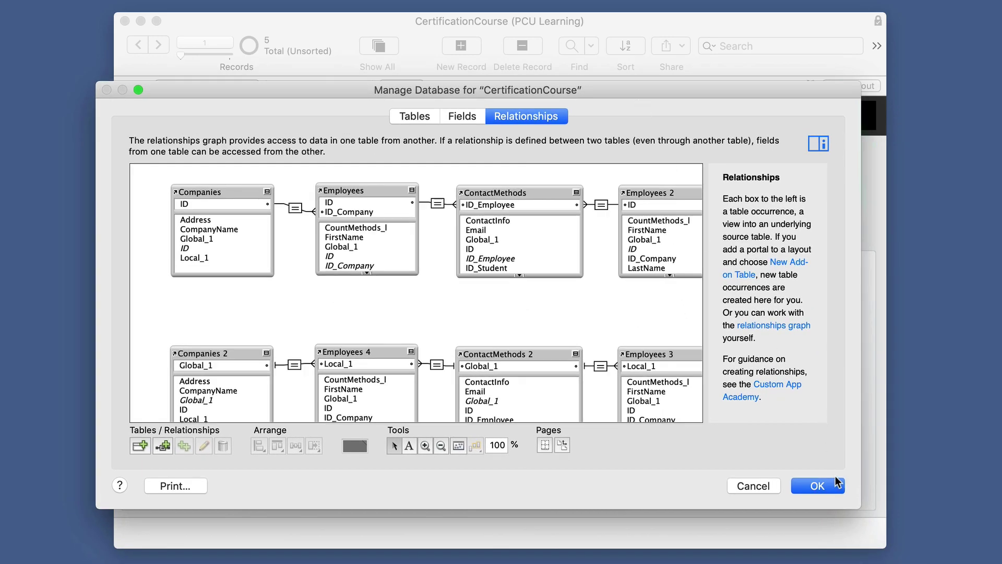
double_click(855, 509)
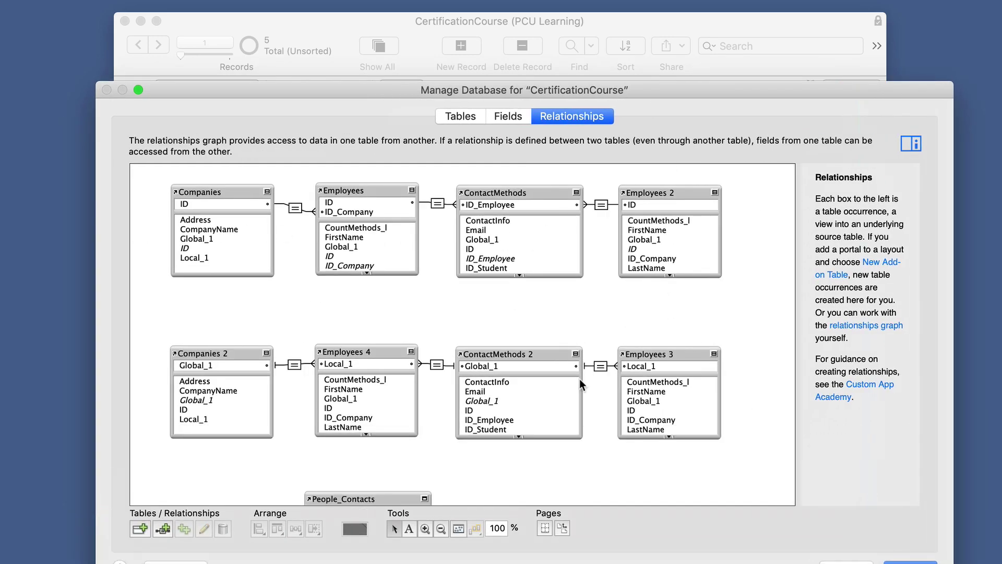
double_click(441, 365)
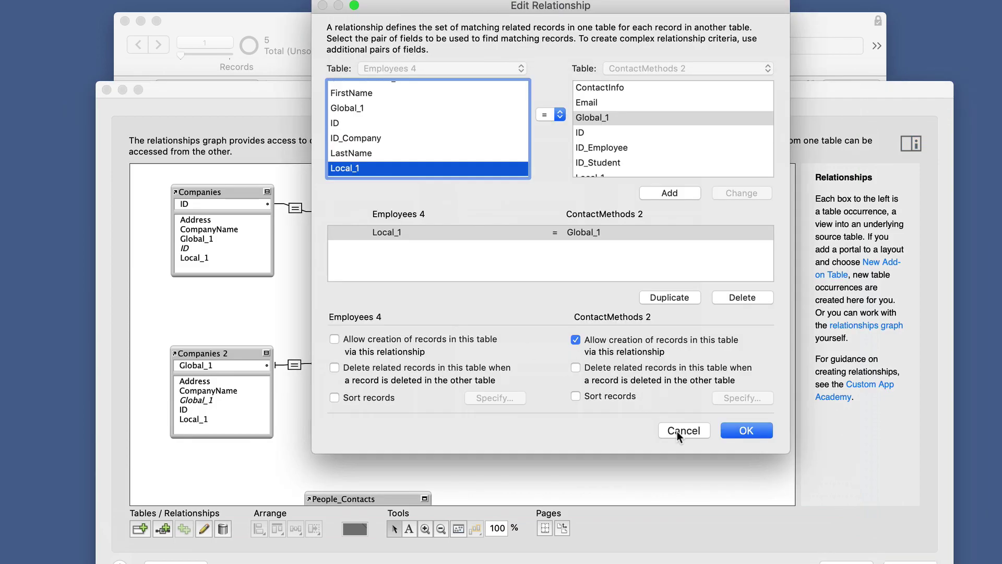
click(678, 431)
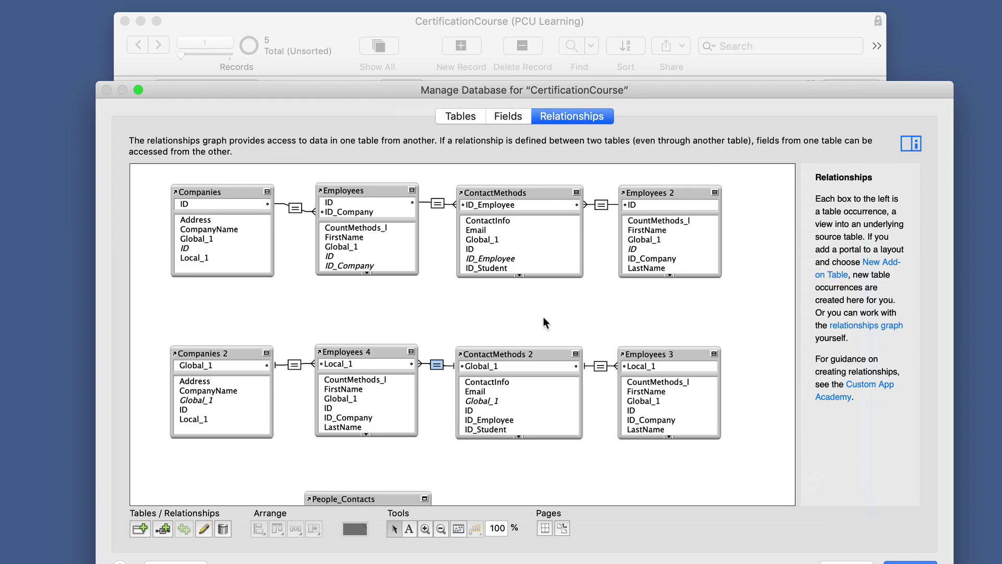
key(Return)
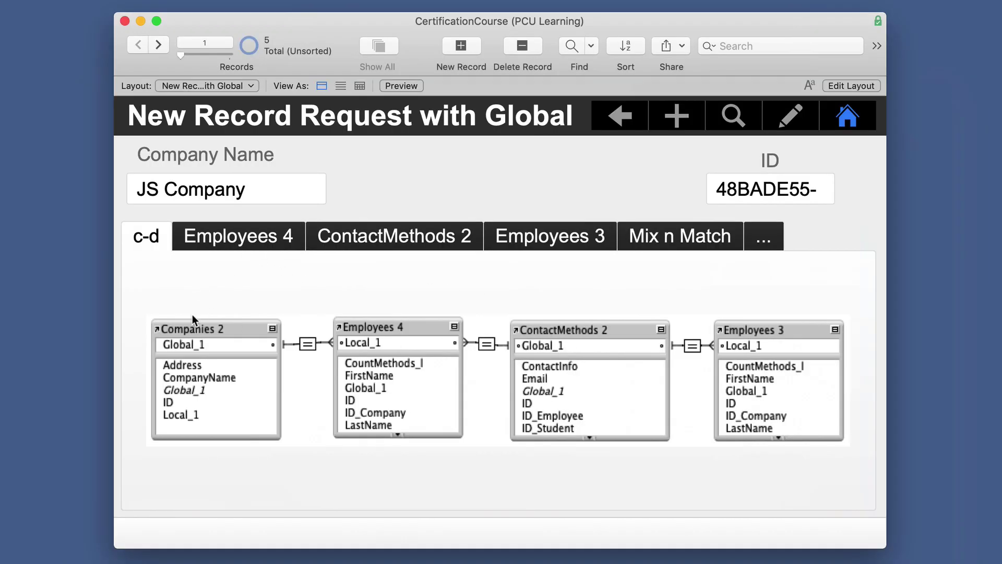
Cycle through the Global layout's portal tabs, then scroll ContactMethods 2 down to its blank row.
click(431, 237)
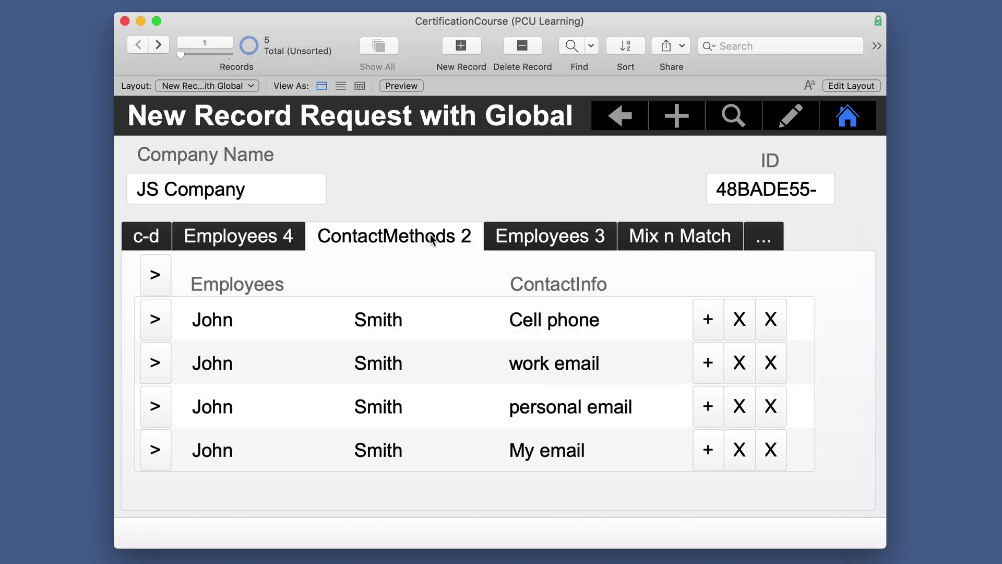
click(272, 236)
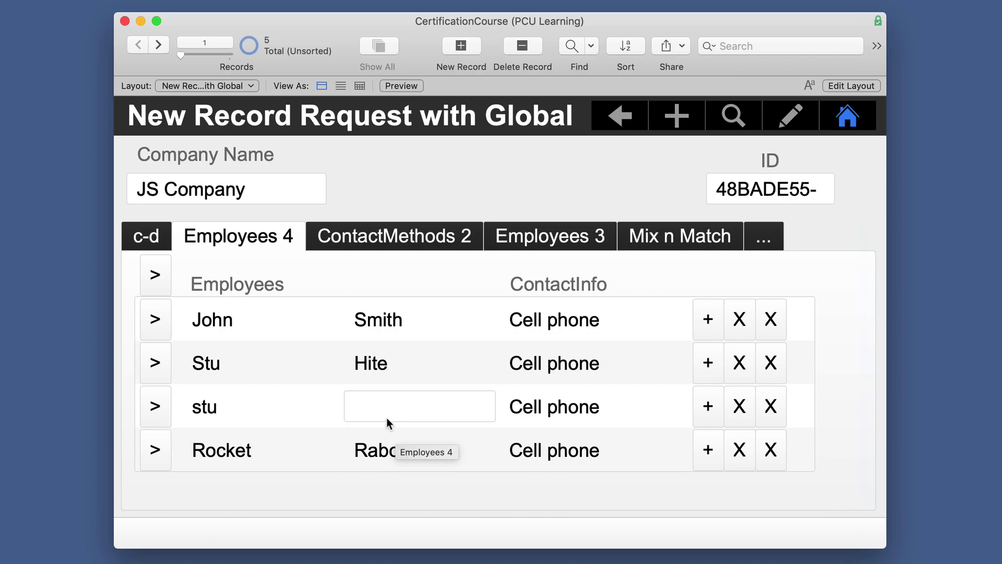
click(584, 235)
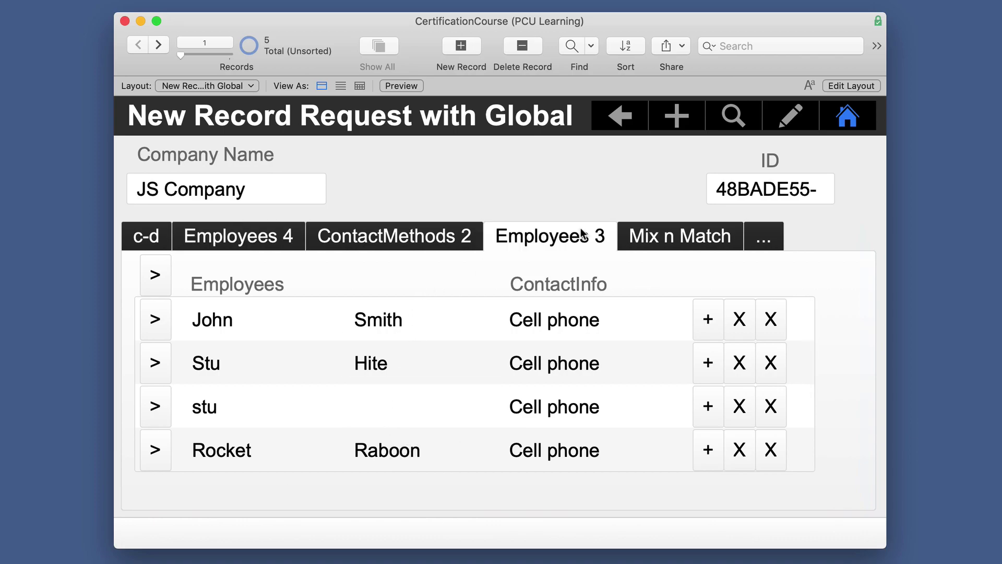
click(656, 238)
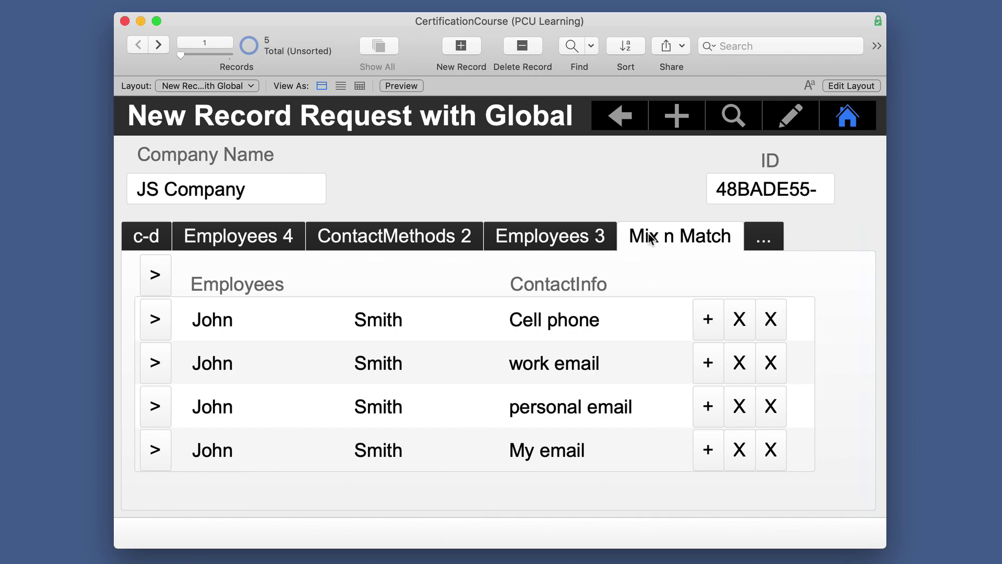
click(749, 240)
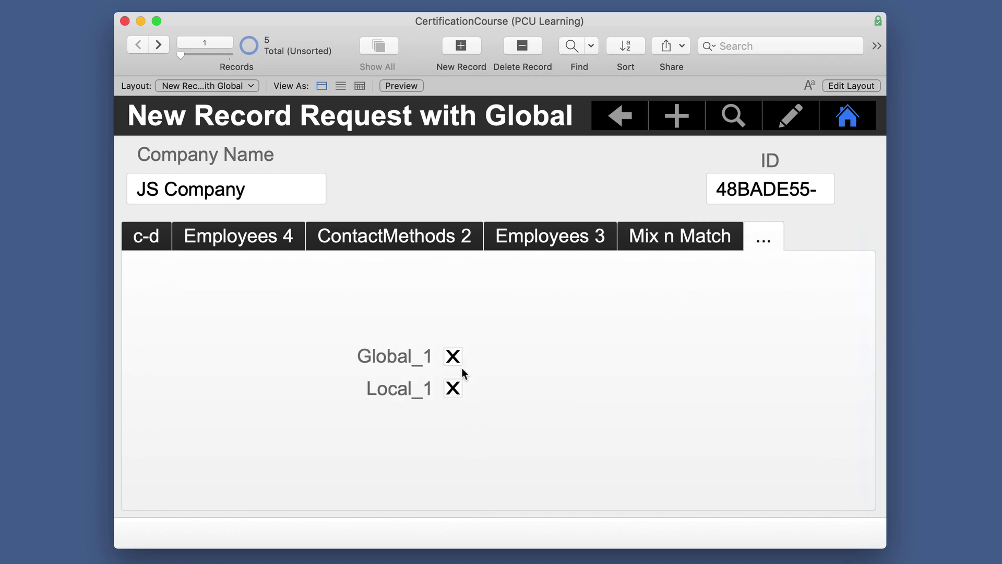
click(172, 233)
click(397, 236)
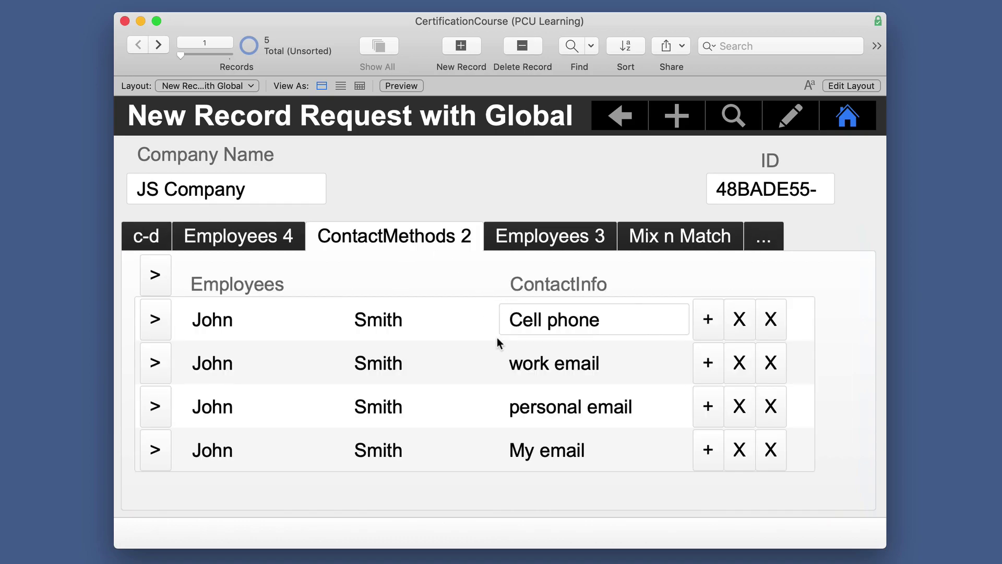
scroll(497, 339, down, 5)
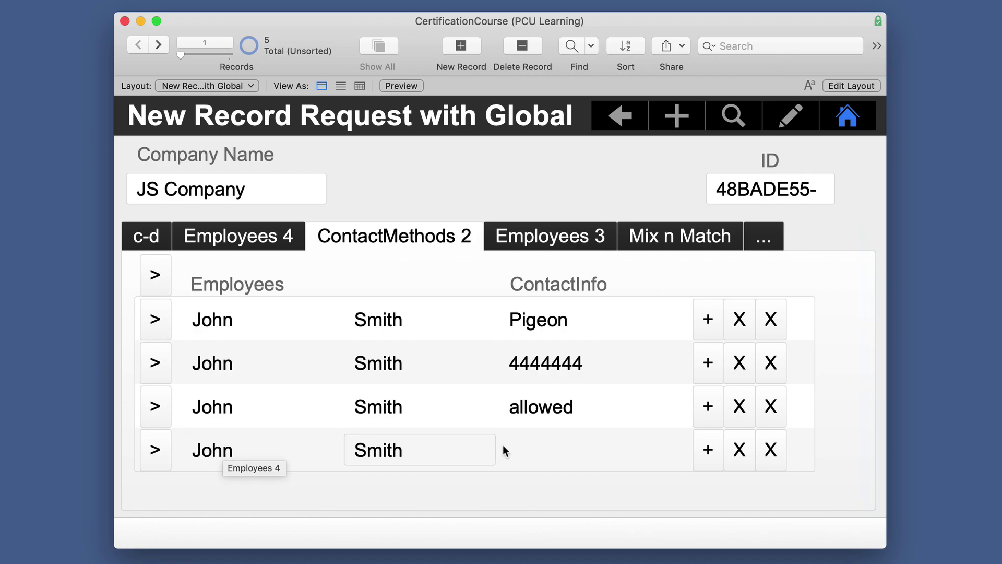
Enter 'allow global' as the new row's ContactInfo and go to that contact record.
click(549, 447)
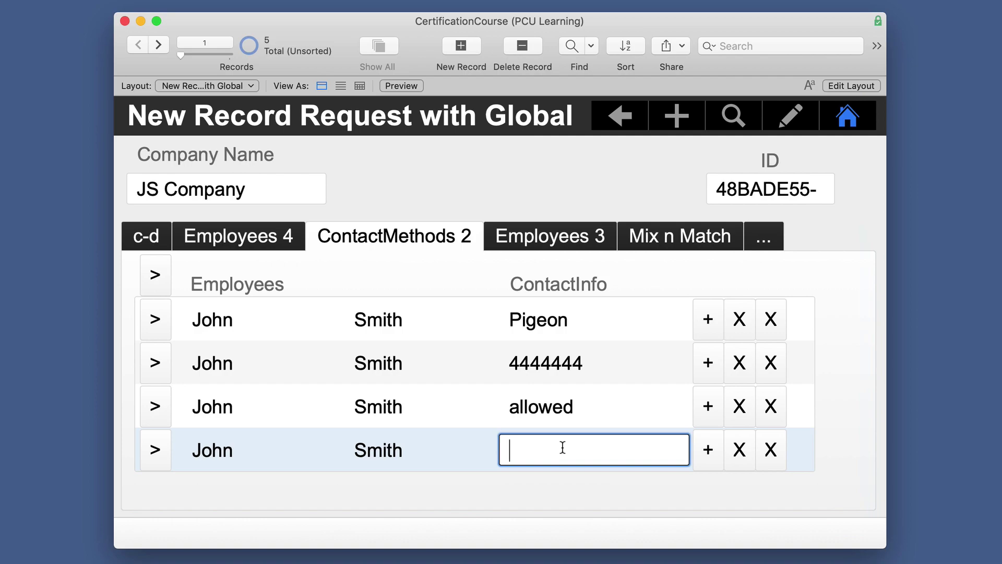
text(allow global)
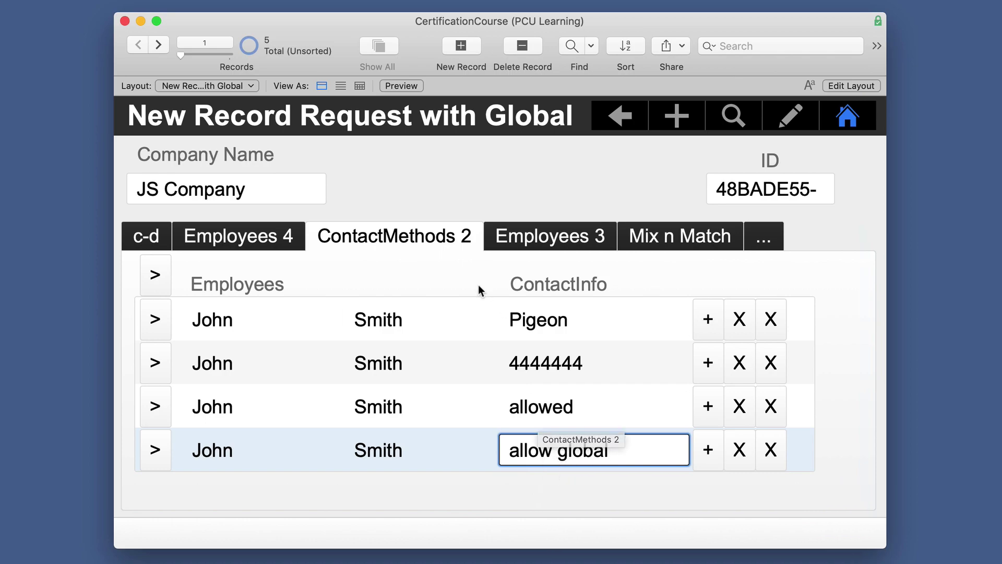
key(Return)
scroll(568, 392, down, 2)
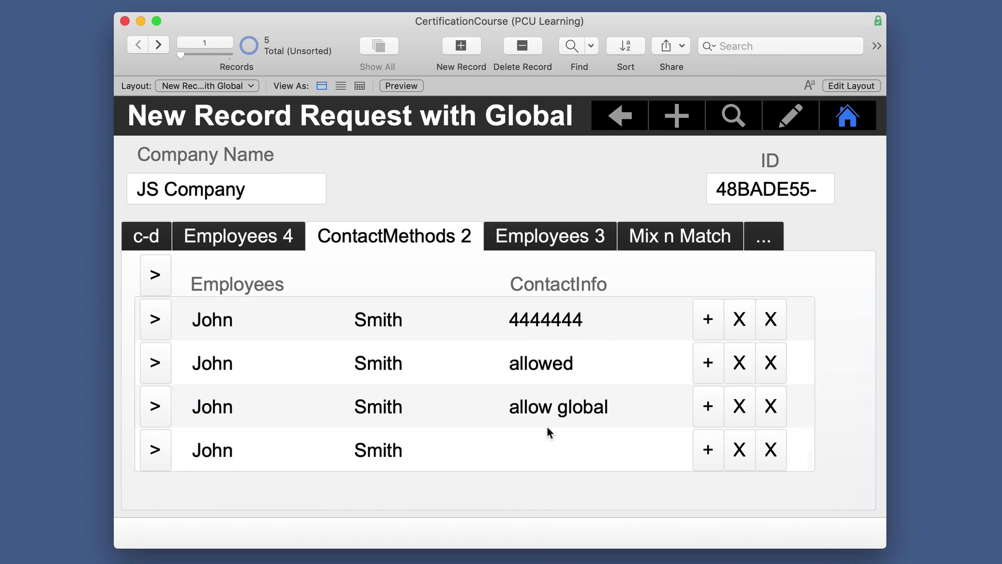
click(155, 408)
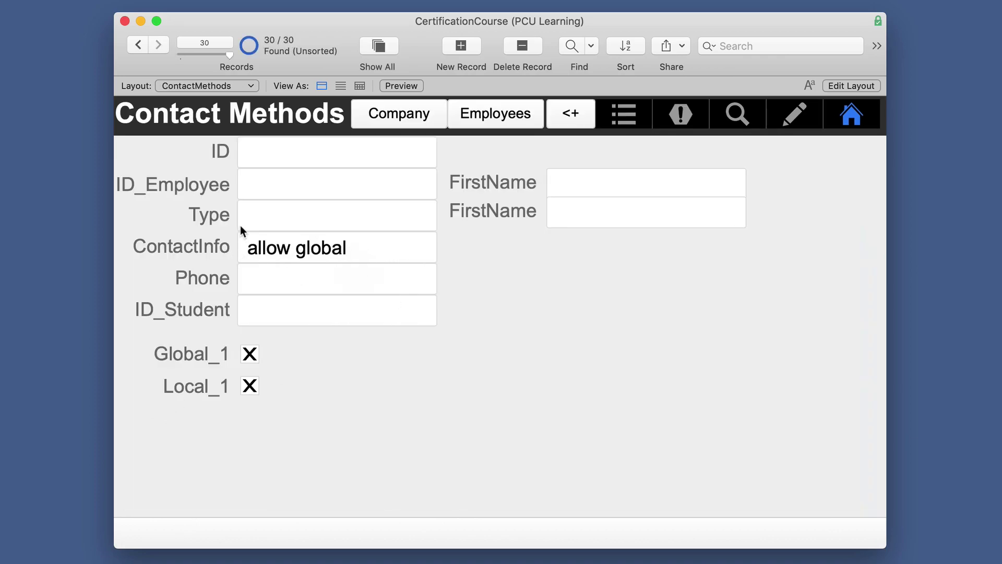
Confirm the ID_Employee and ID fields are empty, then return to the New Record Request layout.
click(299, 174)
click(290, 151)
click(291, 187)
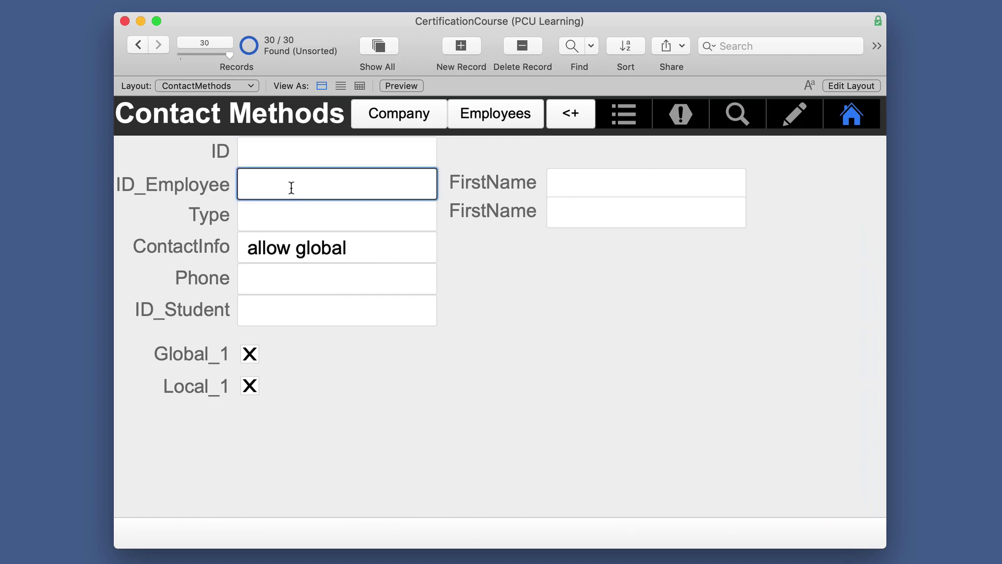
click(291, 163)
click(292, 186)
click(563, 120)
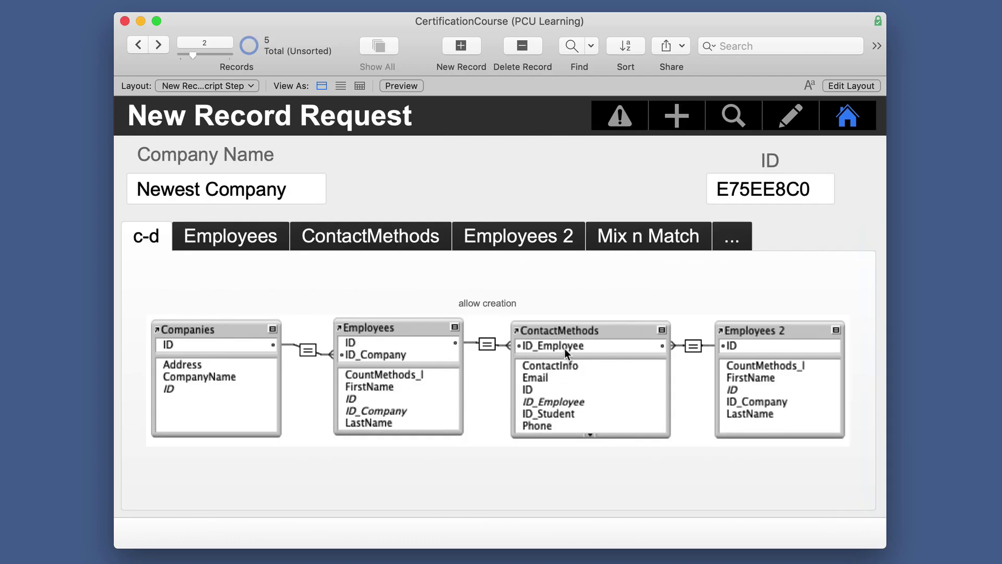
Switch to the New Record Request with Global layout and check the Employees 3 and ContactMethods 2 portals.
click(620, 120)
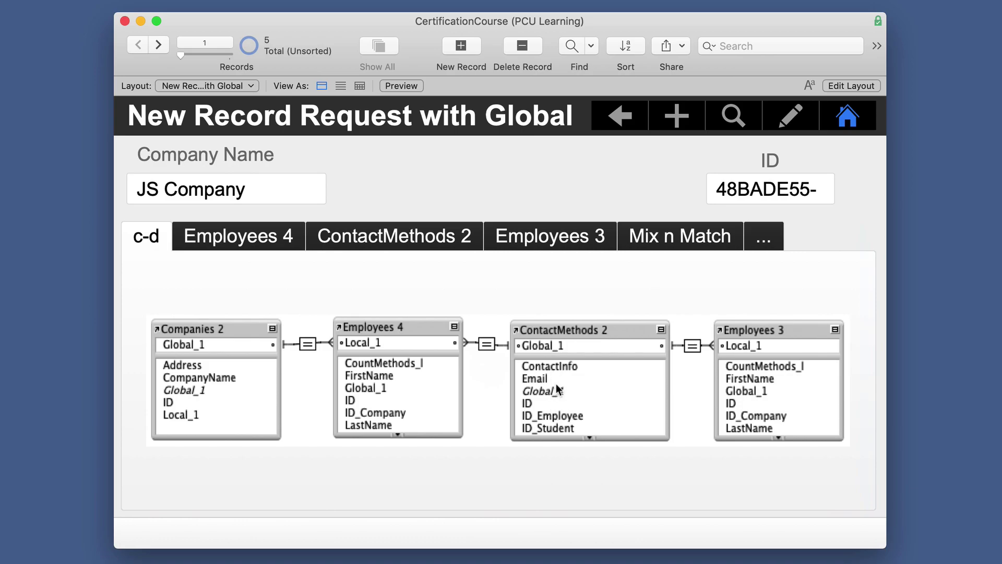
click(574, 237)
click(420, 238)
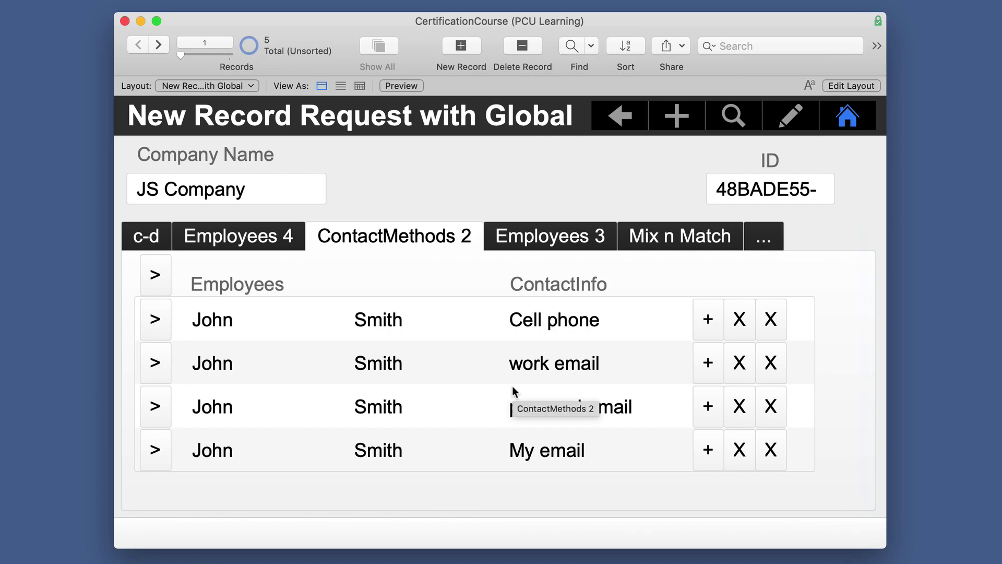
click(555, 243)
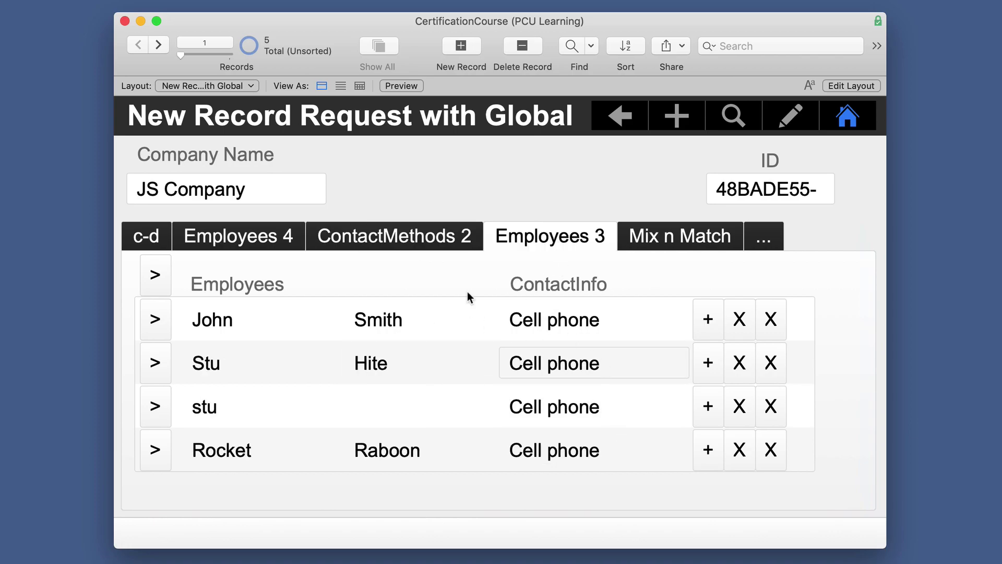
click(156, 236)
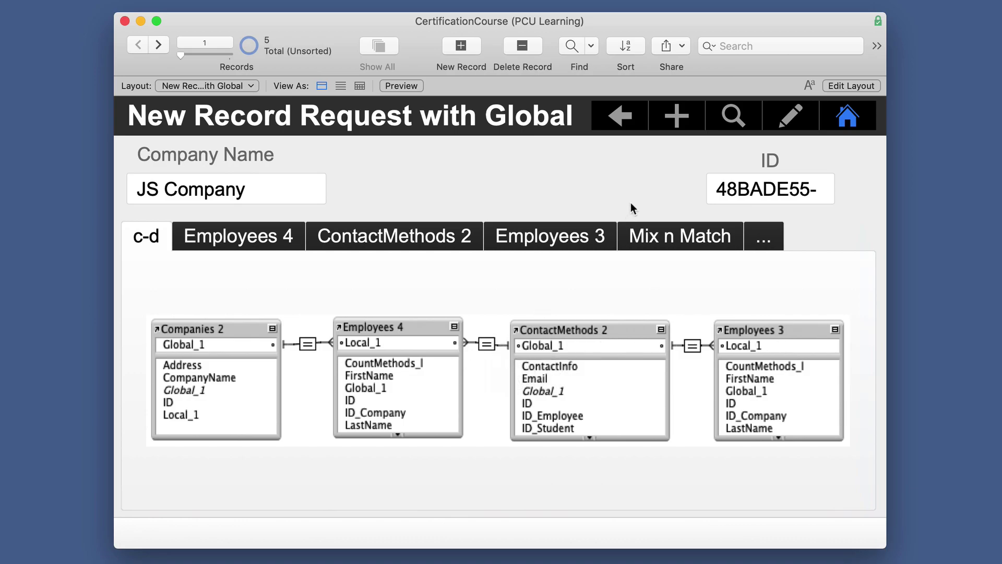
Return to the standard New Record Request layout showing Newest Company.
click(622, 116)
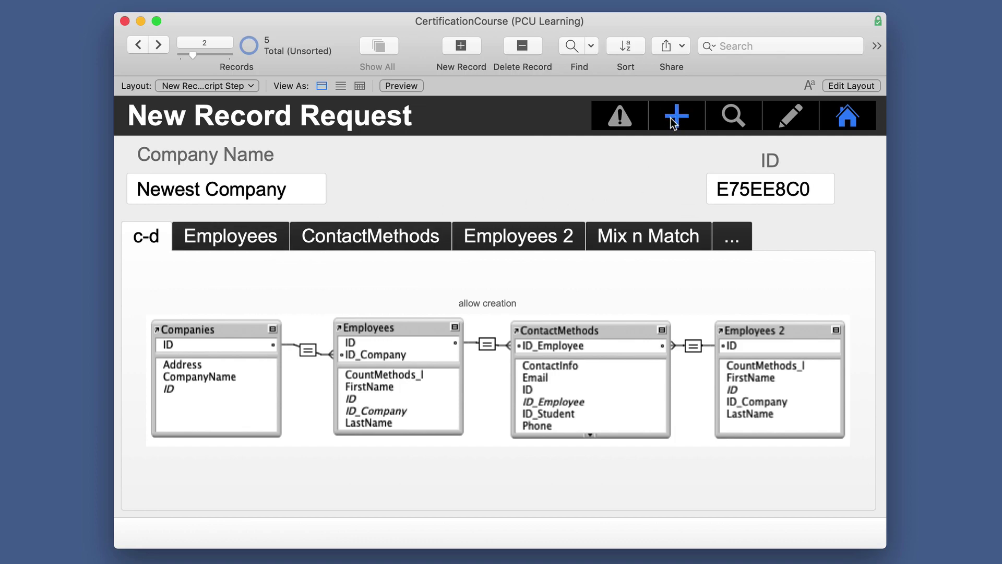
In Find mode, search Company Name for 213452345, then add a second request with 234523435.
click(572, 47)
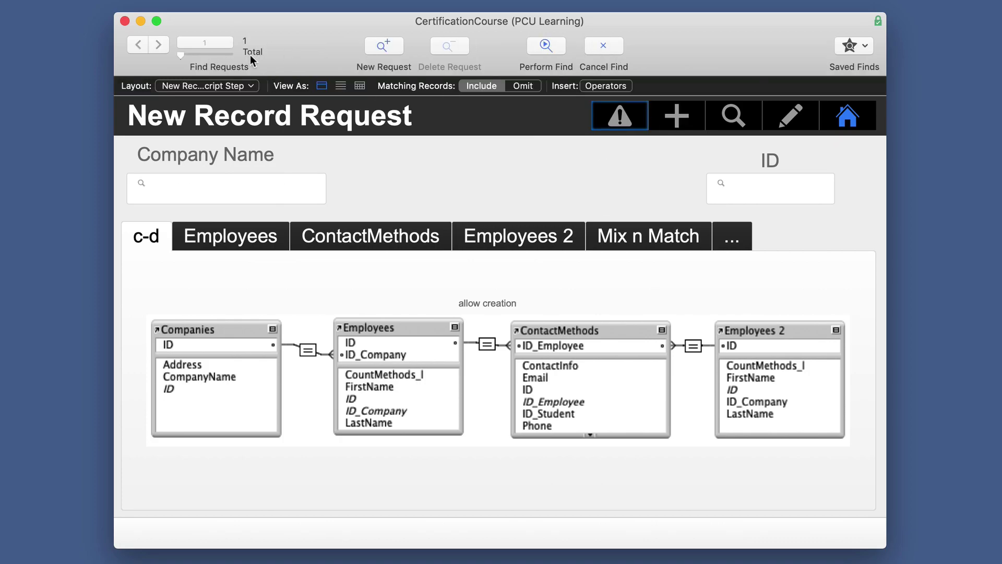
click(241, 193)
text(213452345)
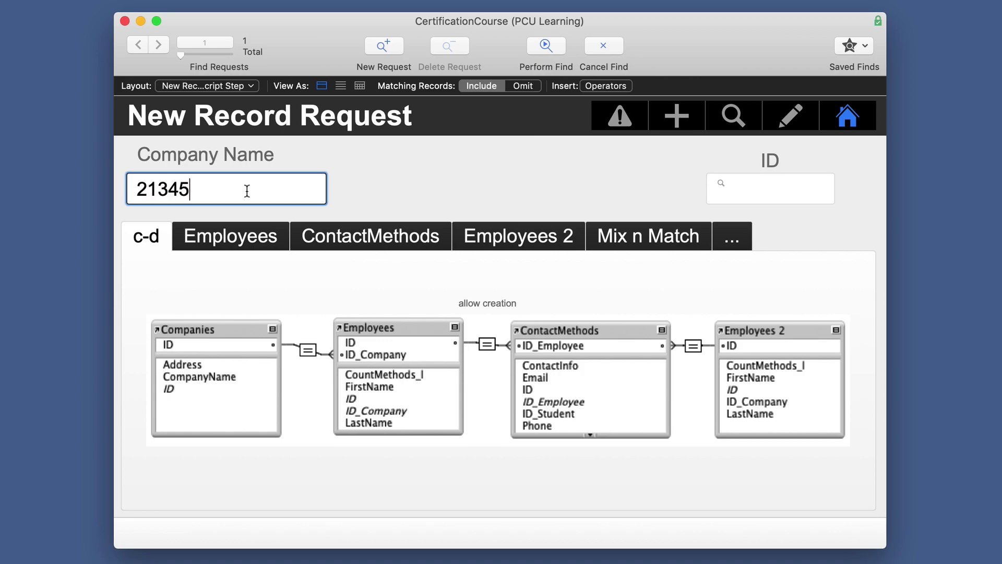
click(677, 114)
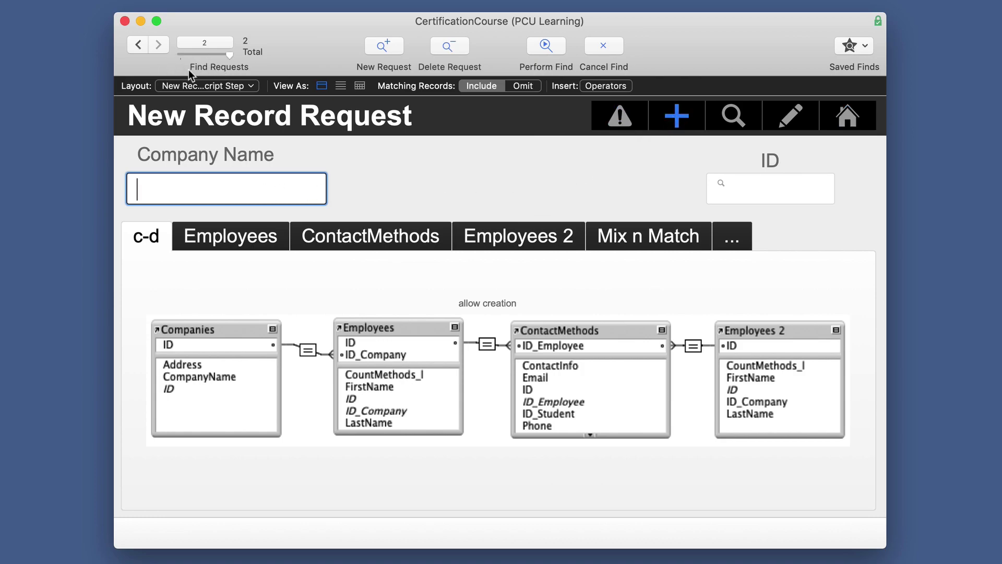
text(234523435)
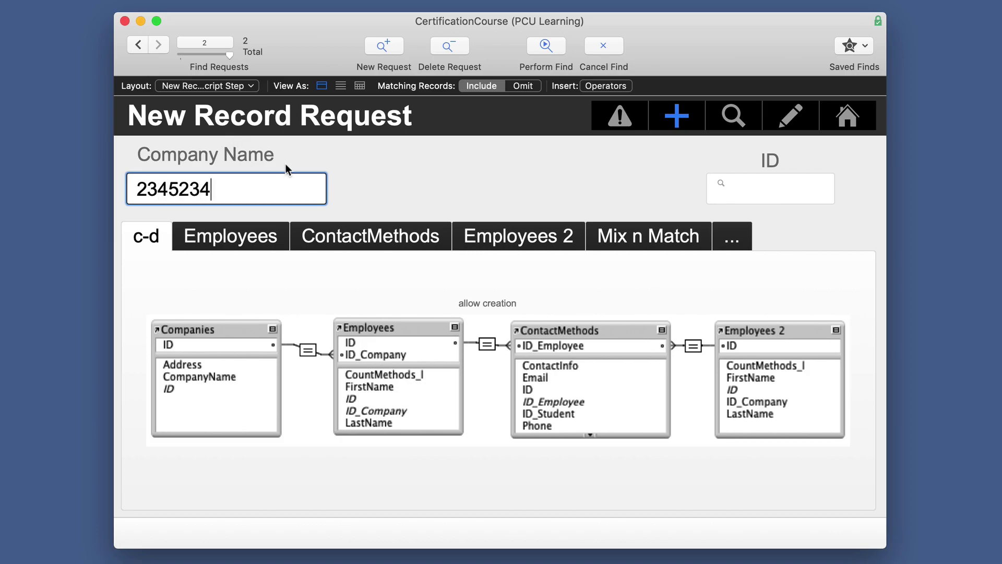
click(368, 172)
Cancel that find and start a new find with the Employees portal showing.
click(605, 46)
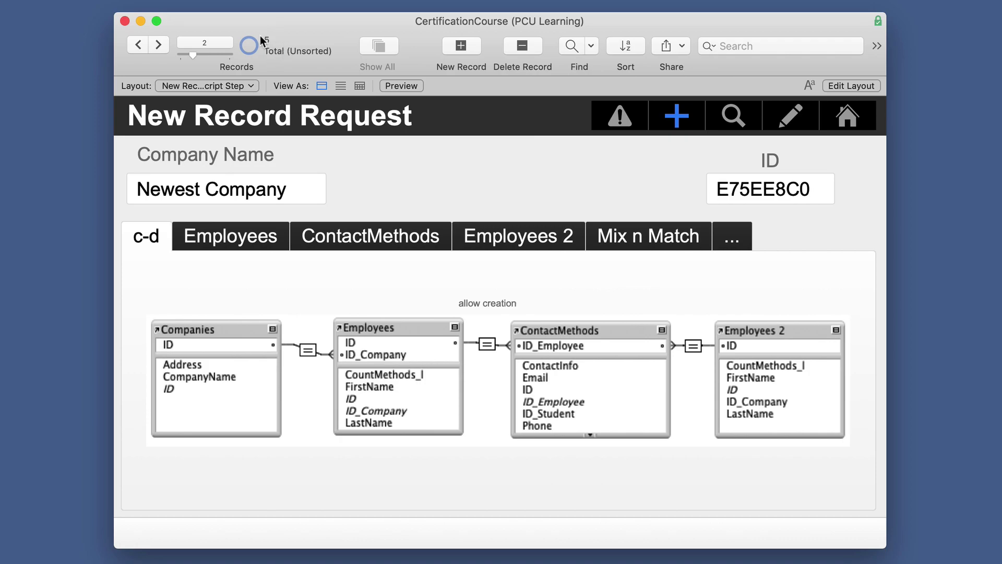
click(268, 232)
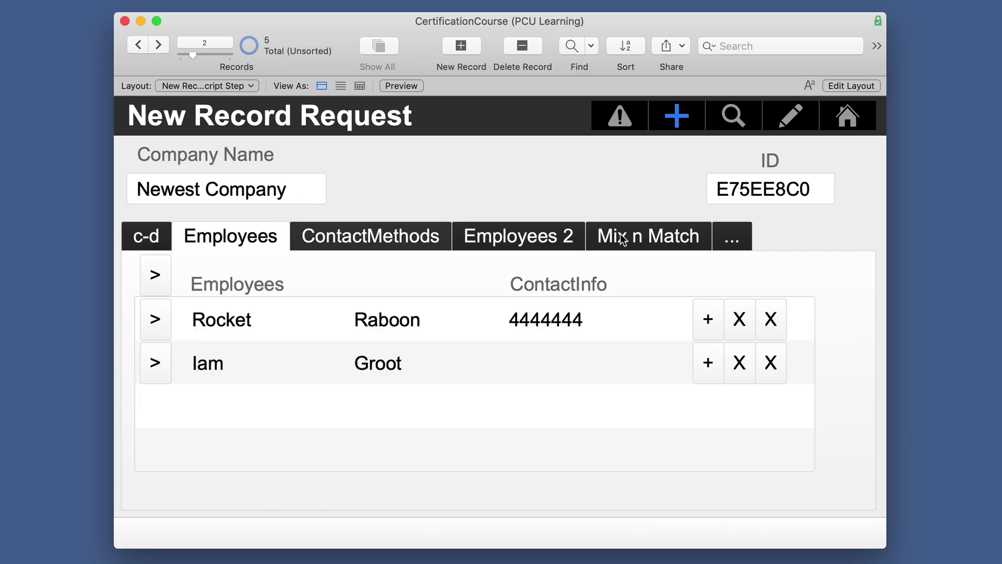
click(569, 48)
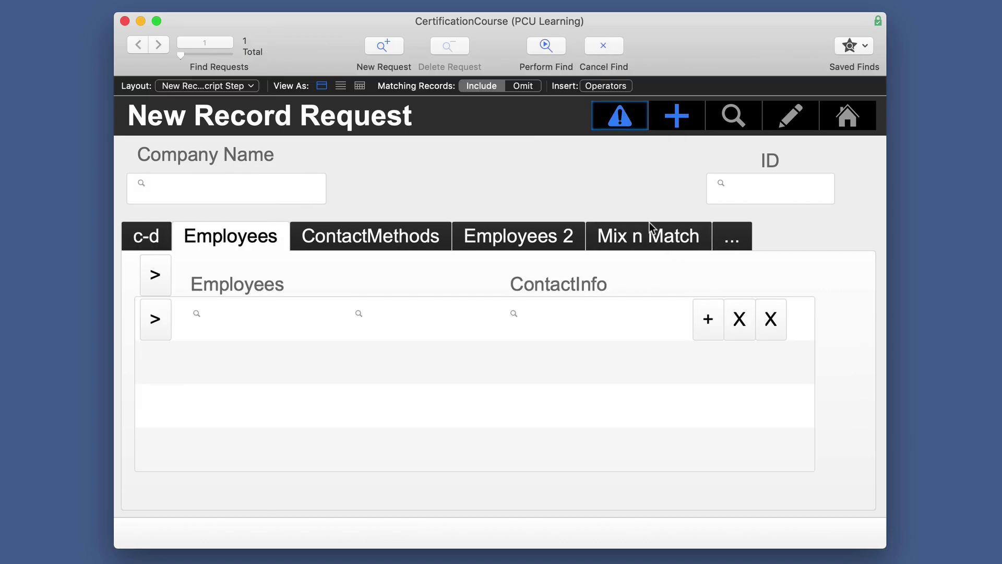
Add a new find request from the + button in the Employees portal row.
click(709, 320)
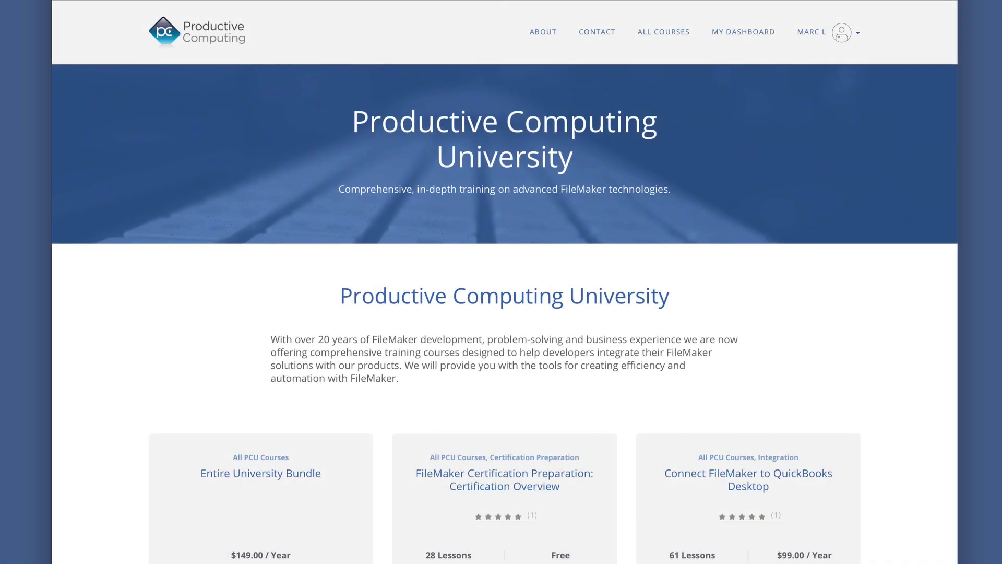
Scroll down the Productive Computing University homepage past the course listings toward the Reviews section.
scroll(881, 445, down, 9)
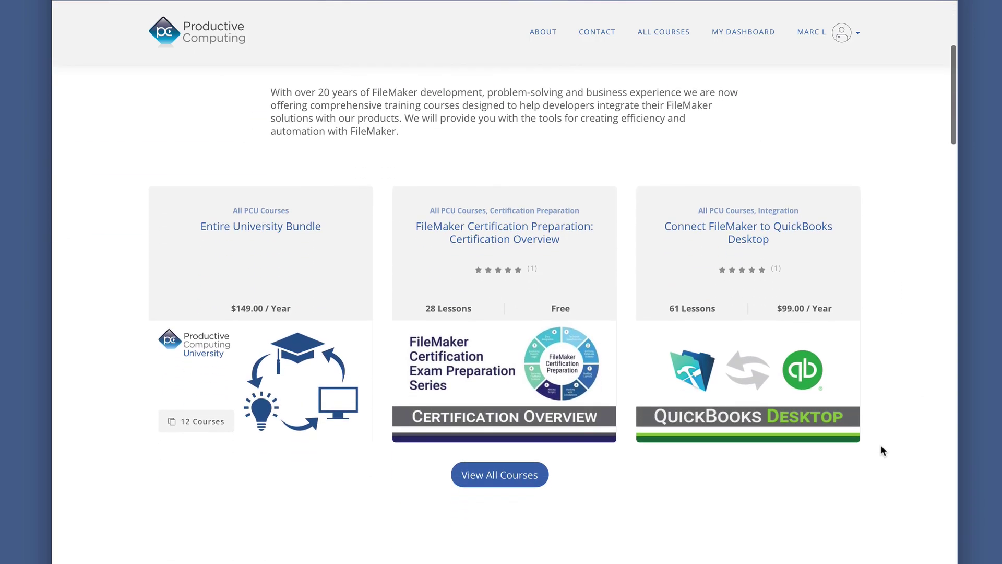
scroll(882, 450, down, 7)
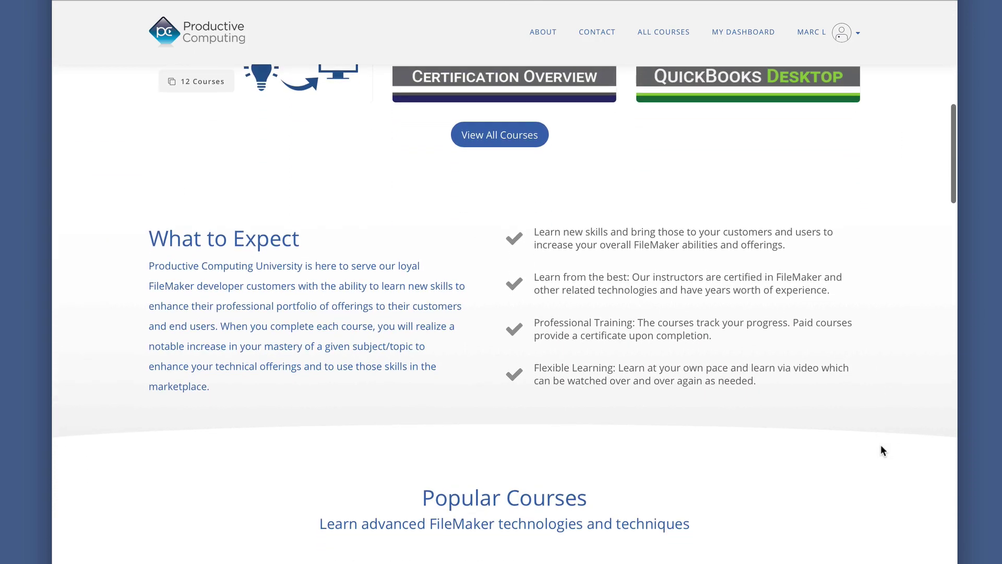
scroll(881, 450, down, 7)
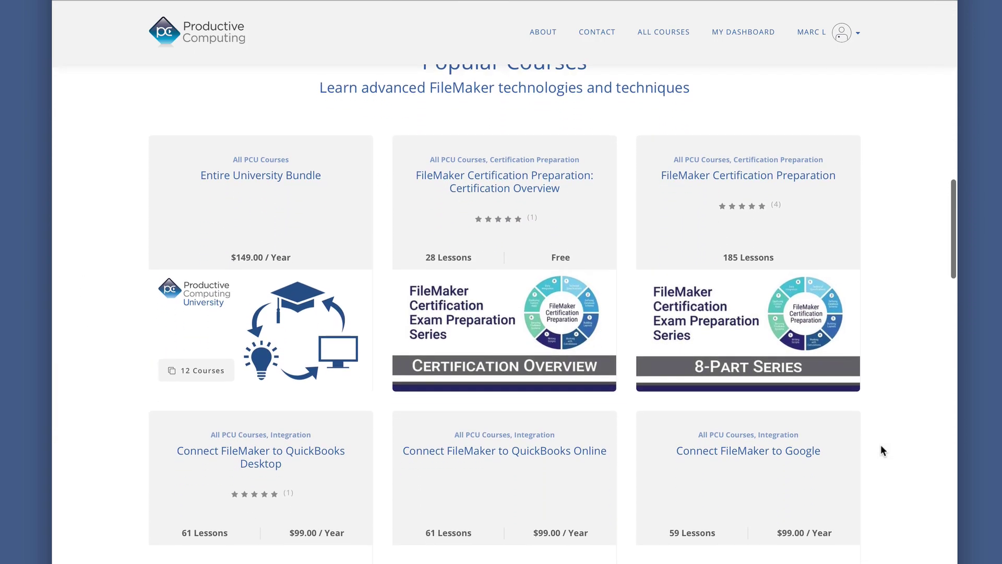
scroll(881, 450, down, 13)
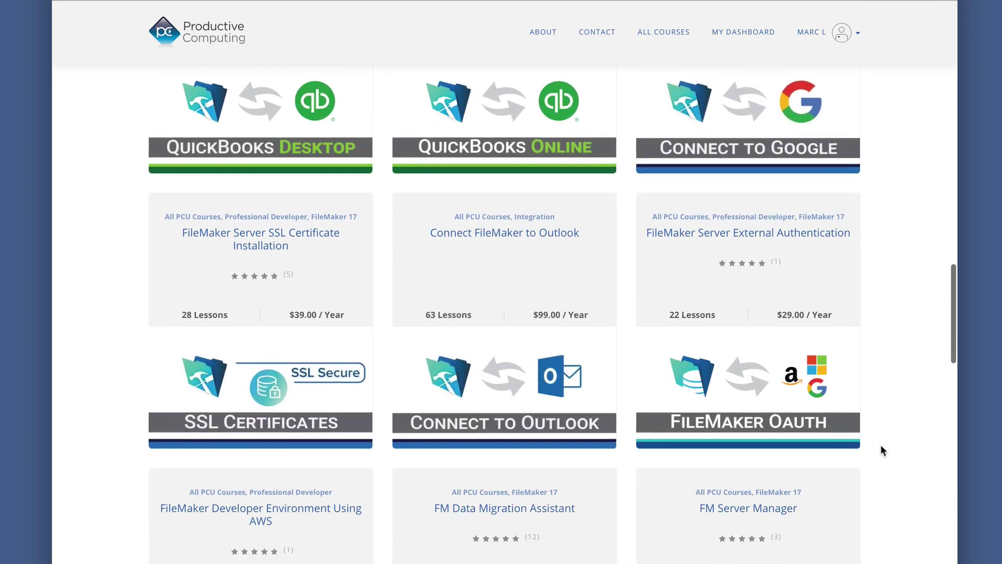
scroll(881, 450, down, 12)
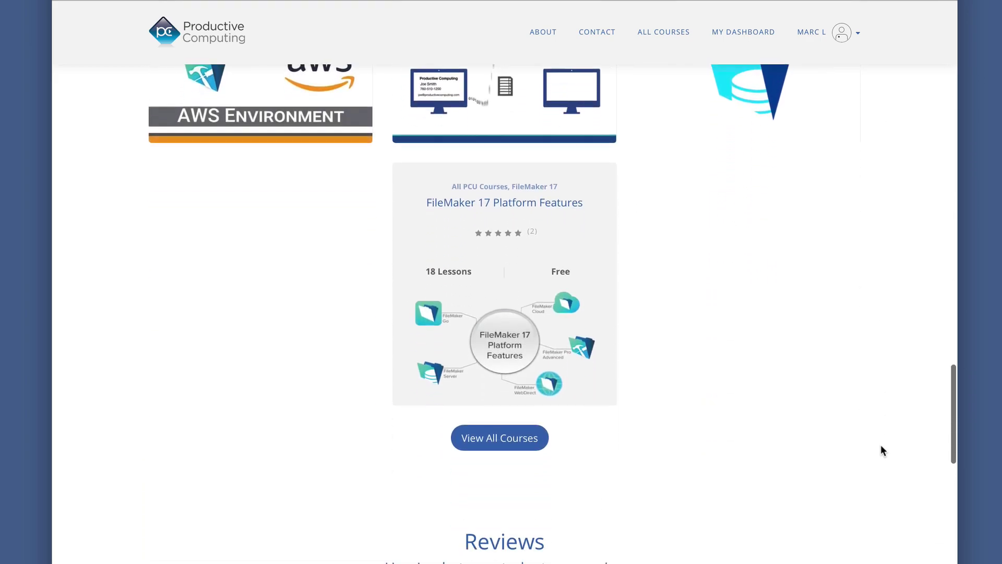